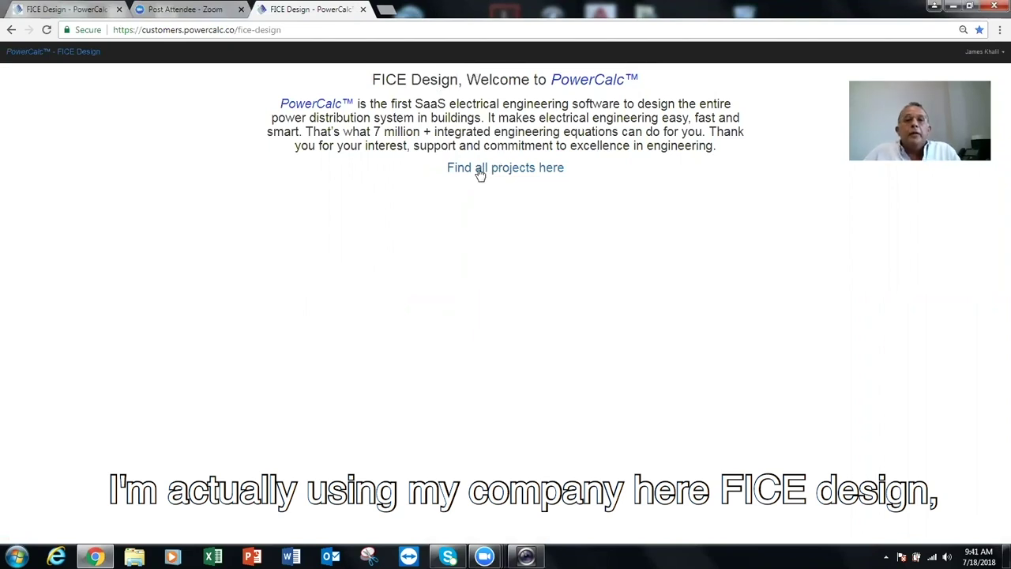
# Create a new project named TEST 180718 from the company's project category list.
pyautogui.click(525, 168)
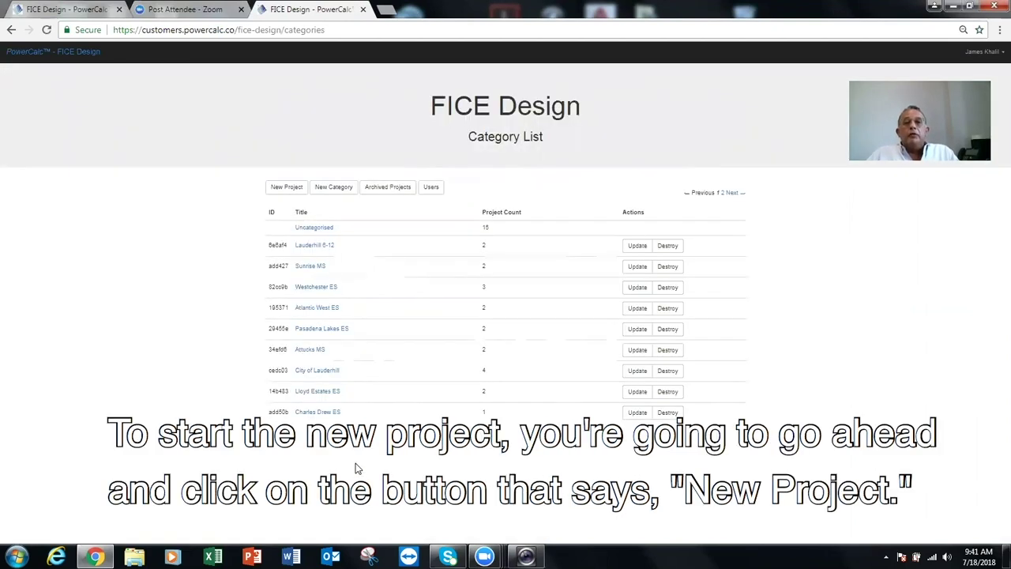
pyautogui.click(285, 190)
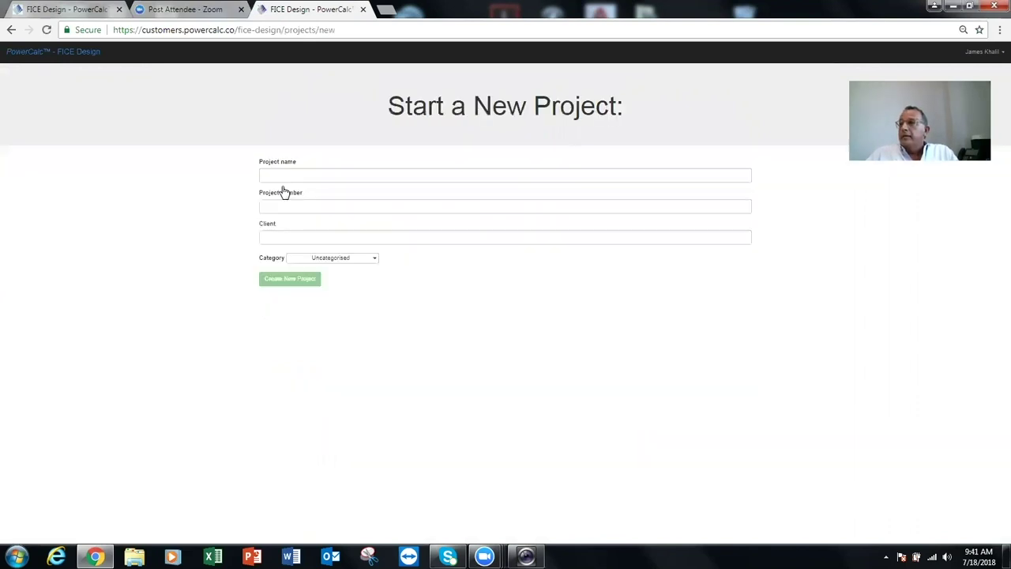
pyautogui.click(290, 179)
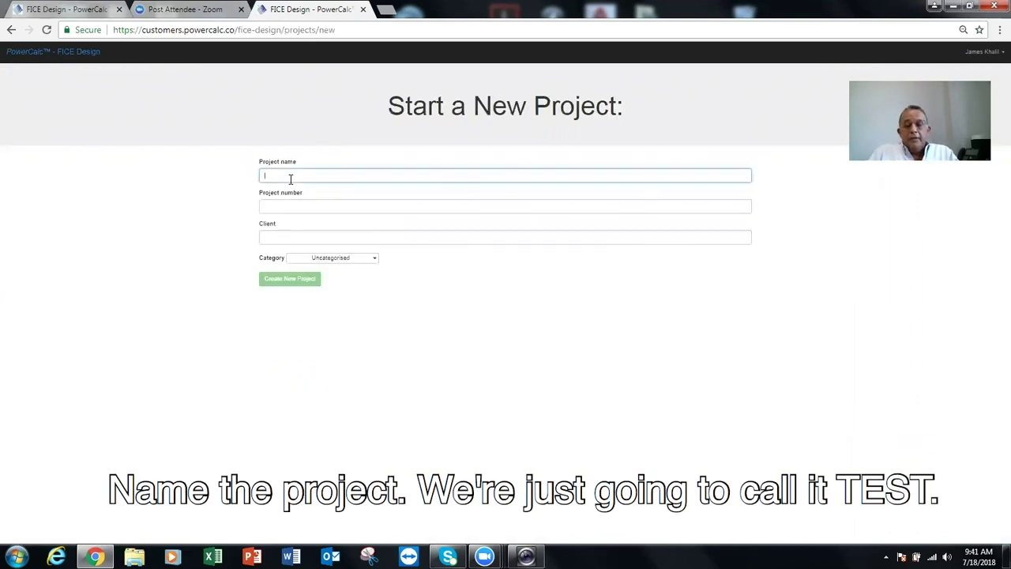
pyautogui.write('TEST')
pyautogui.press('BackSpace')
pyautogui.press('BackSpace')
pyautogui.press('capslock')
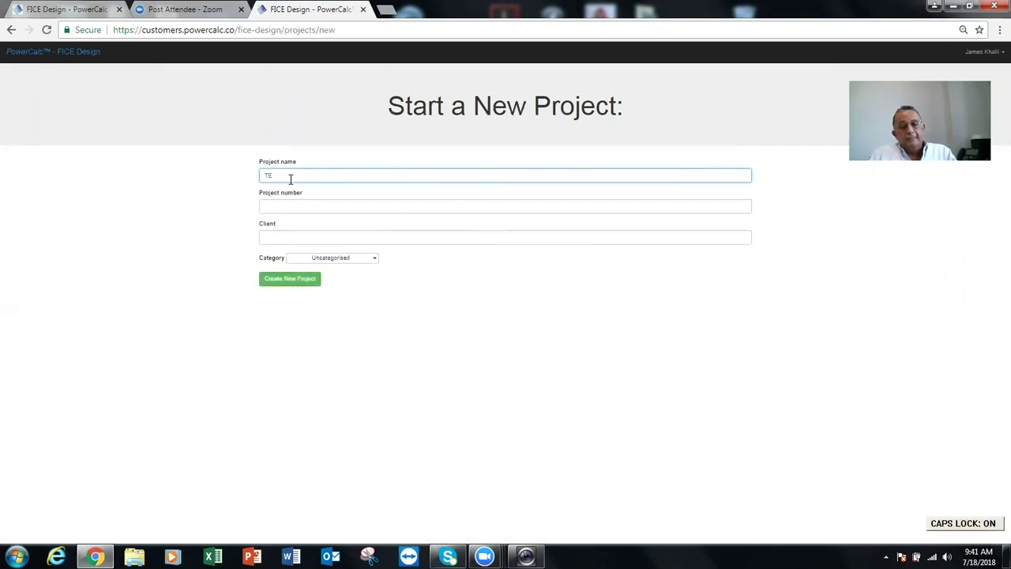
pyautogui.write('ST')
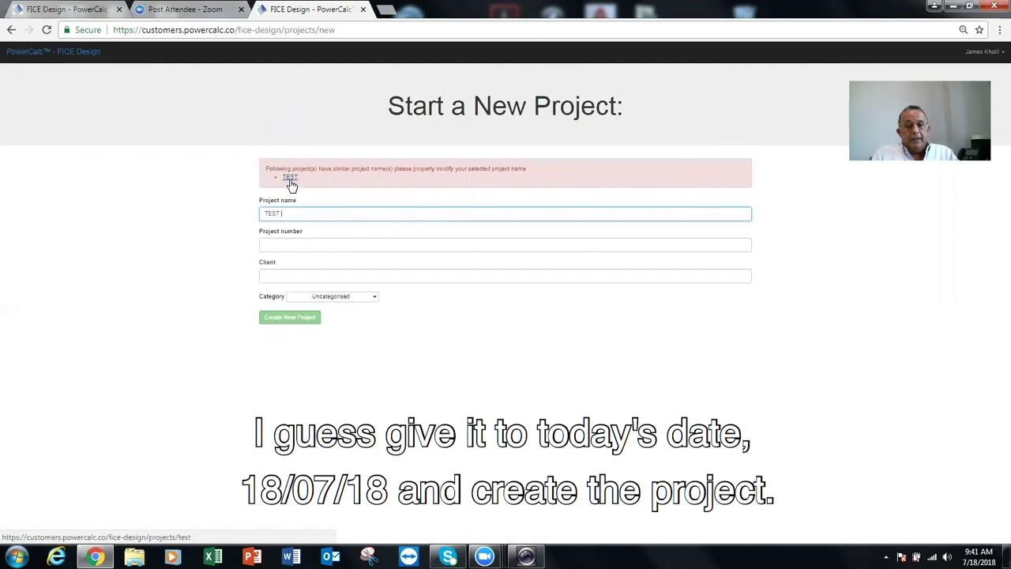
pyautogui.write(' 18')
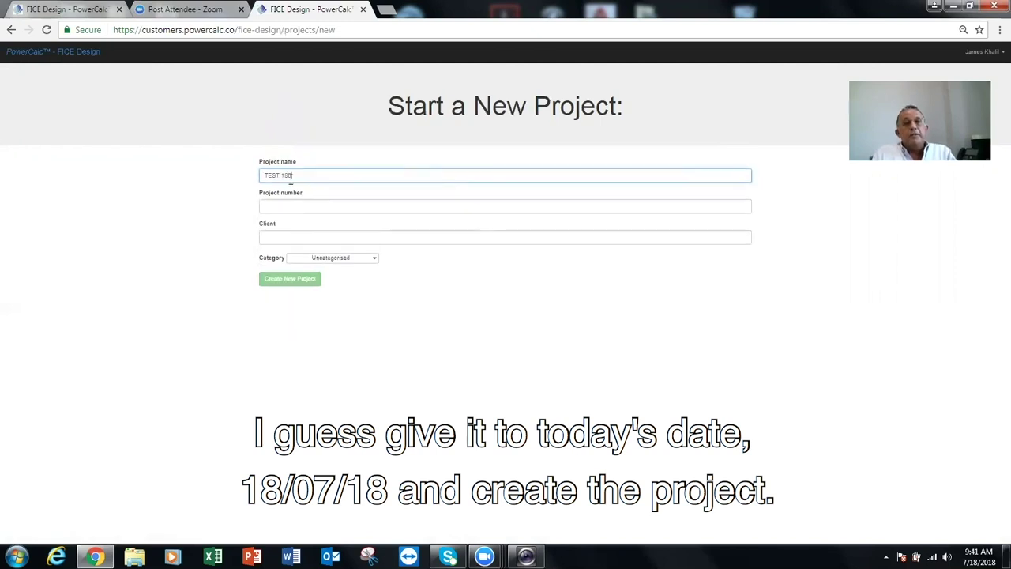
pyautogui.write('/07/18')
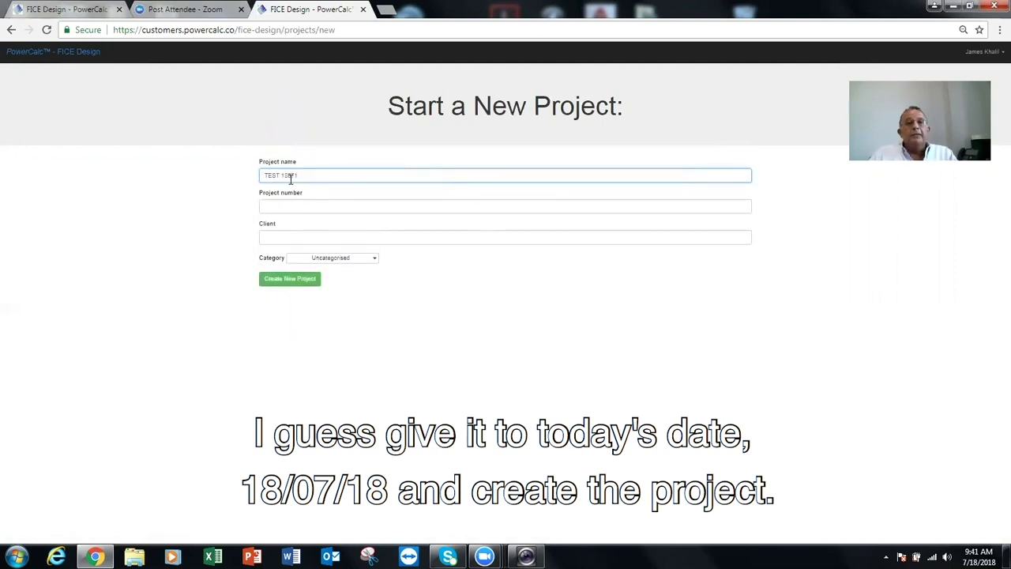
pyautogui.click(288, 274)
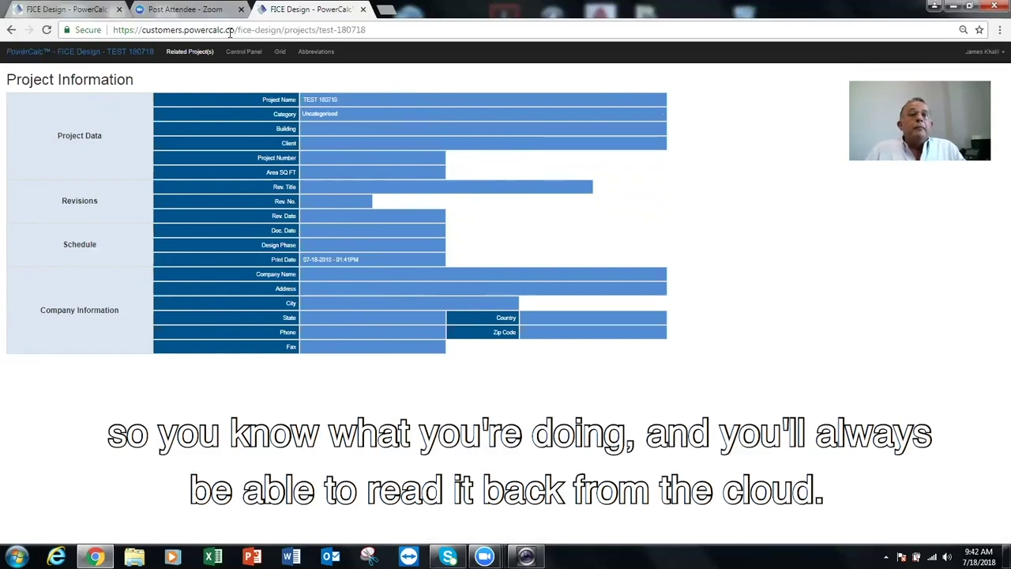
# Add two distribution panelboards to the project.
pyautogui.click(247, 53)
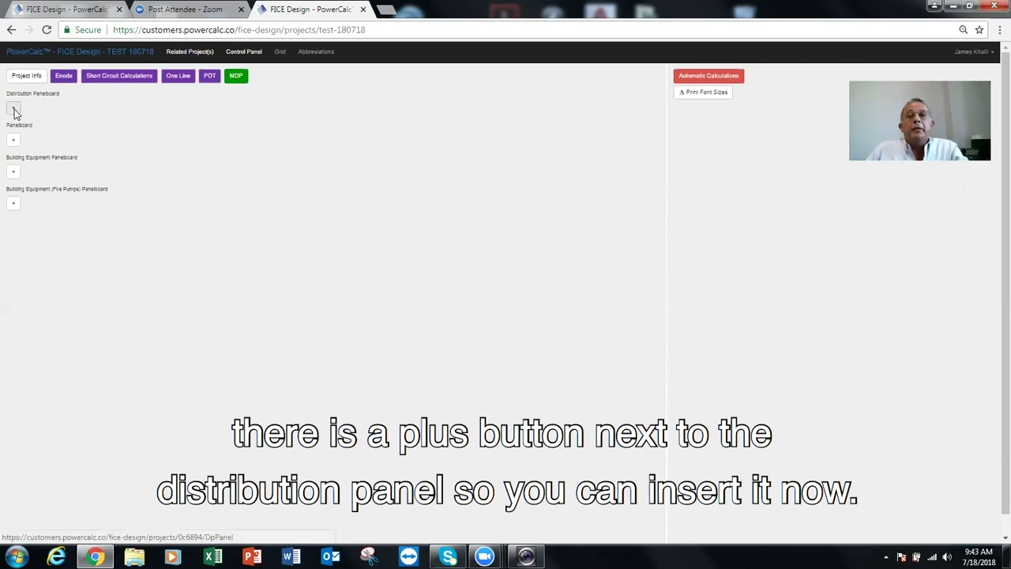
pyautogui.click(13, 110)
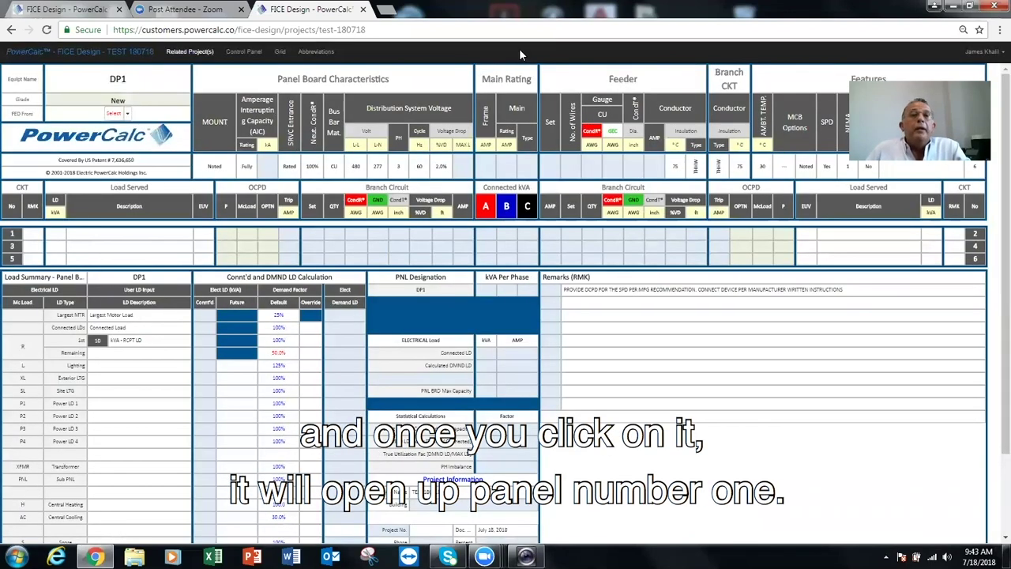
pyautogui.click(250, 52)
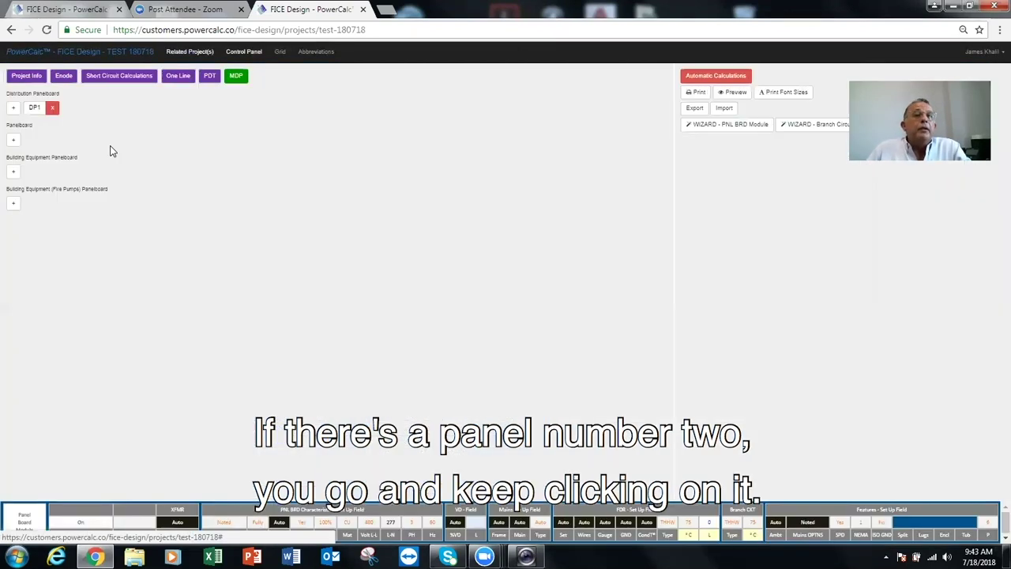
pyautogui.click(13, 109)
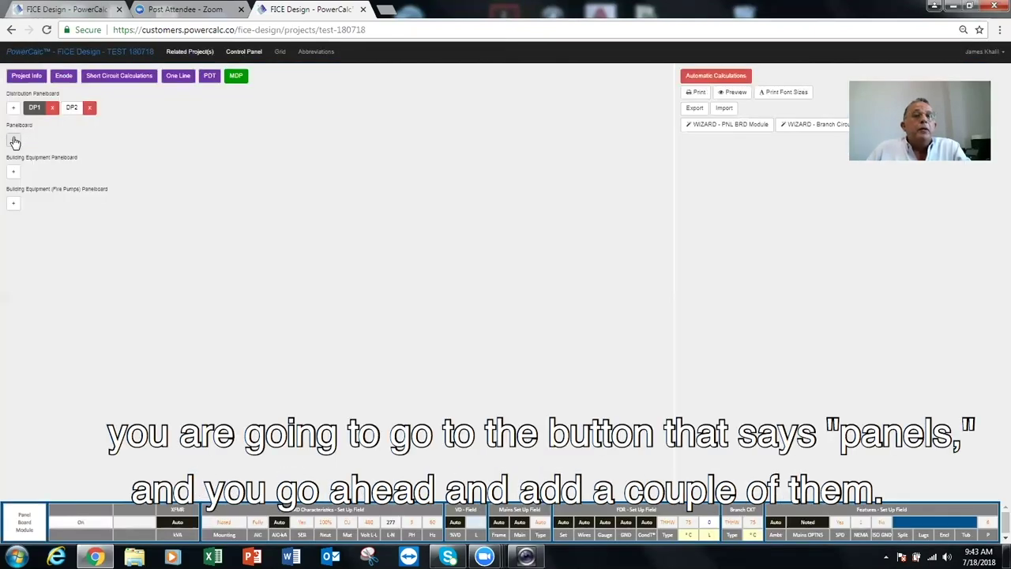
# Add one regular panelboard and one building equipment panelboard to the project.
pyautogui.click(13, 140)
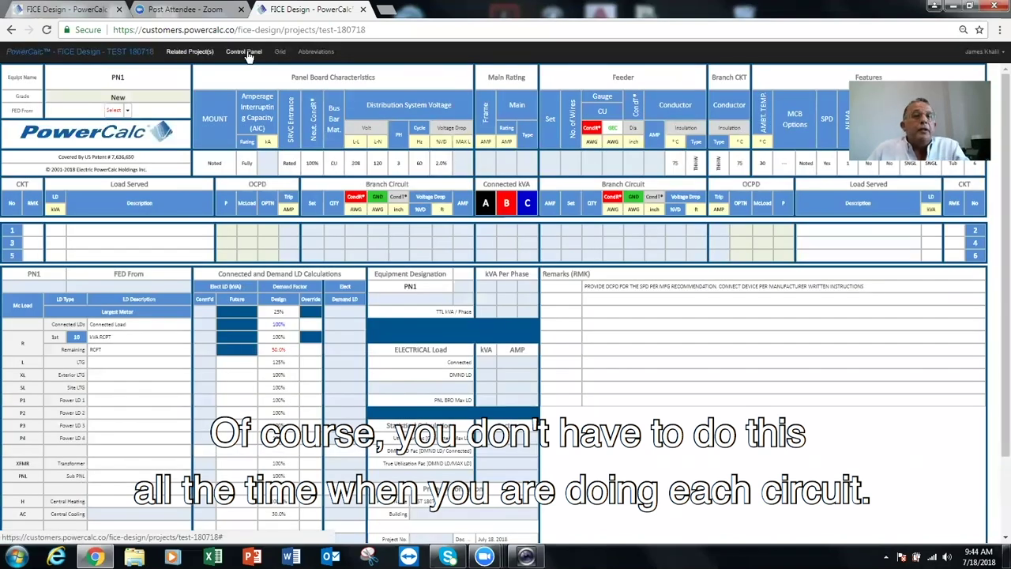
pyautogui.click(244, 51)
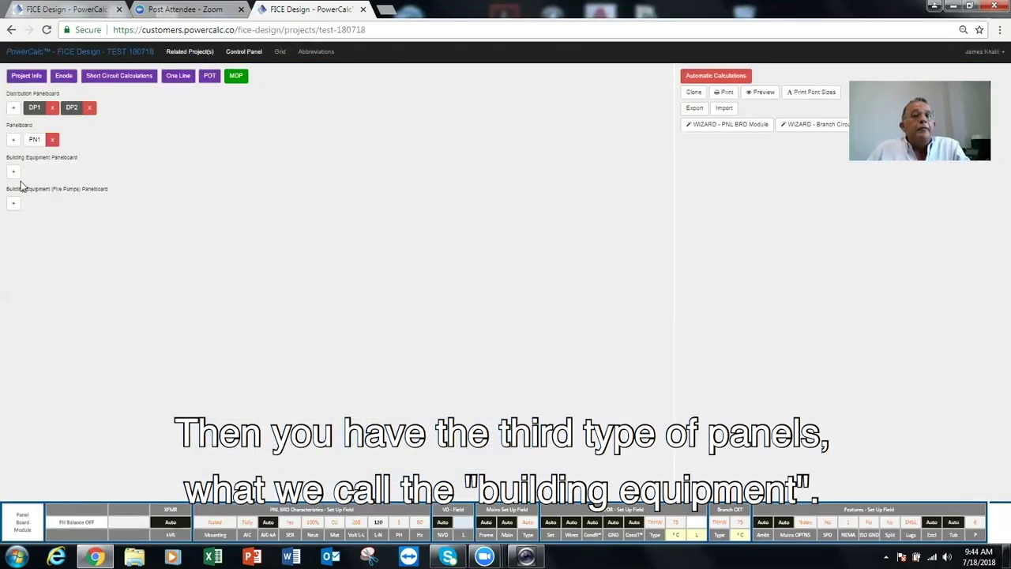
pyautogui.click(14, 175)
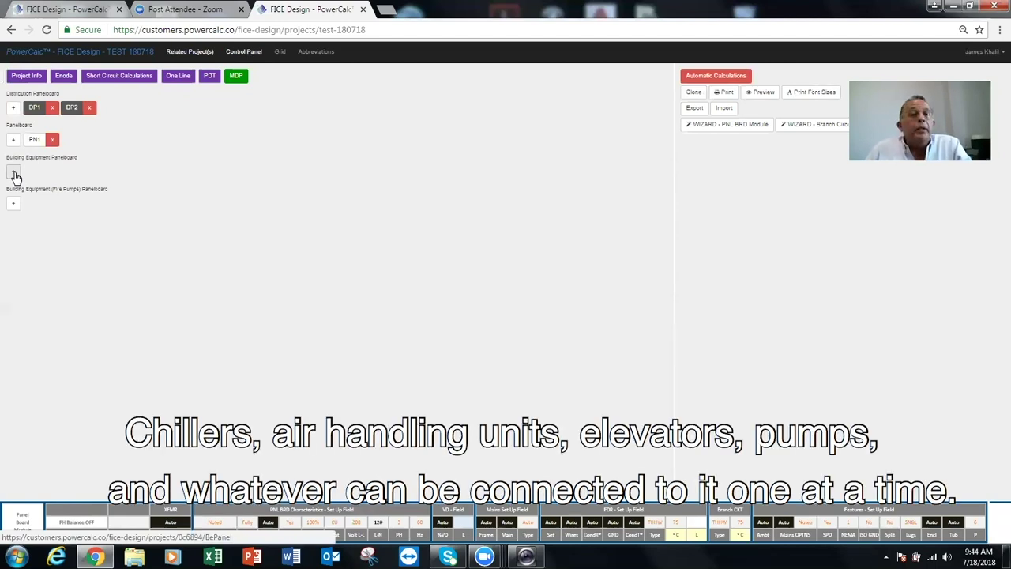
pyautogui.click(14, 175)
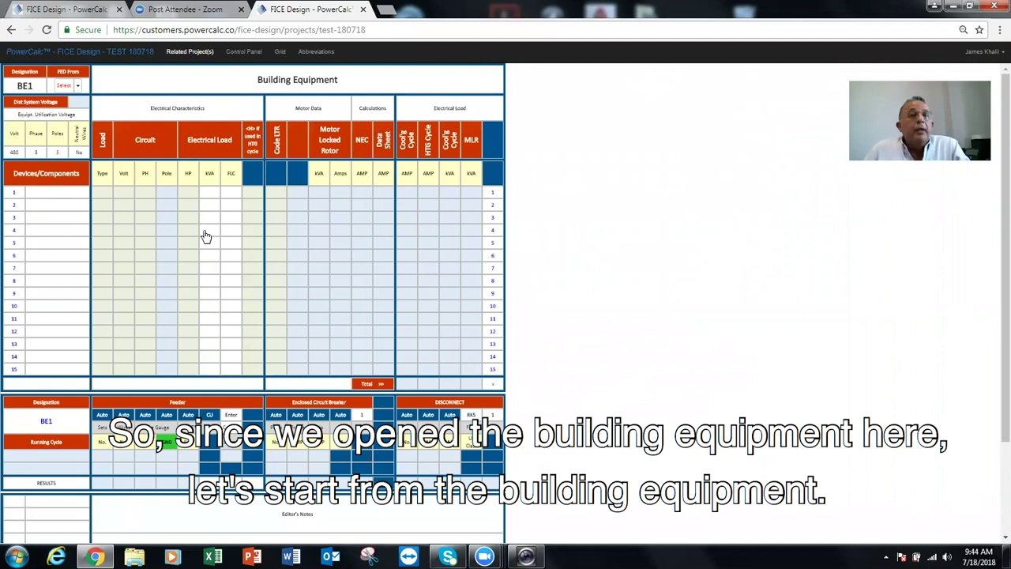
# Set the building equipment's designation to AHU 1 and enter BLOWER as its first component.
pyautogui.doubleClick(24, 86)
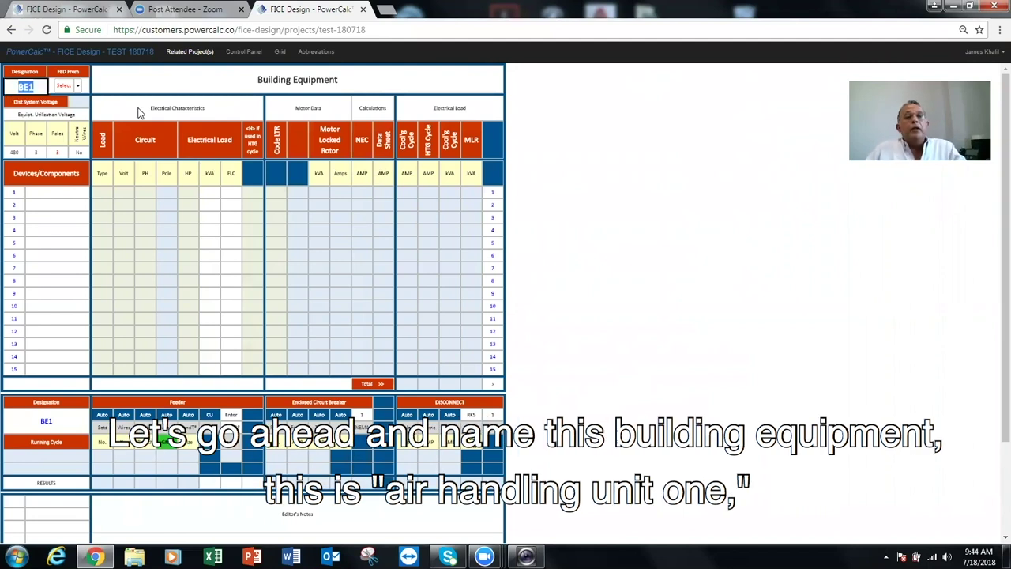
pyautogui.write('AHU 1')
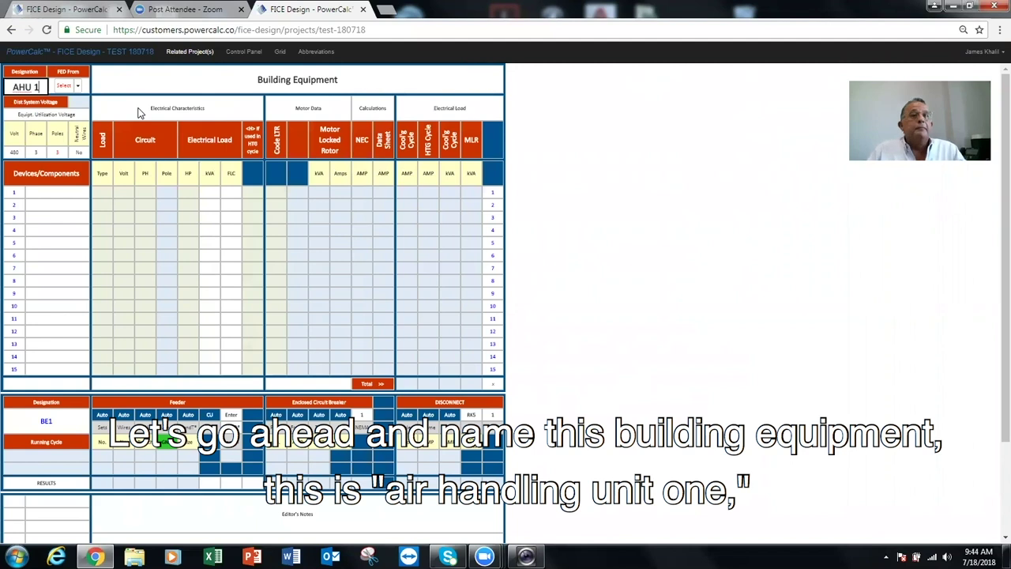
pyautogui.click(67, 206)
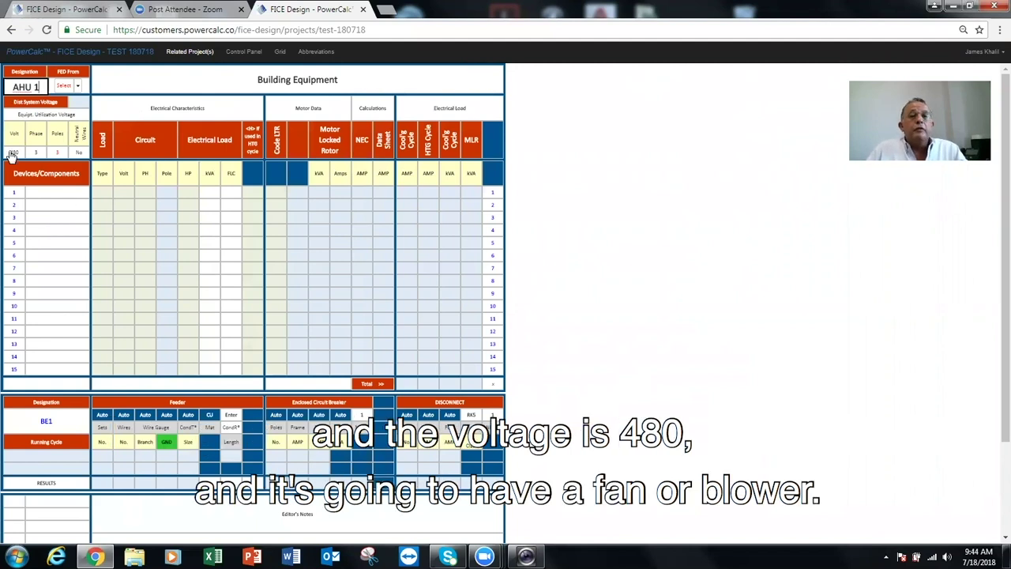
pyautogui.click(57, 195)
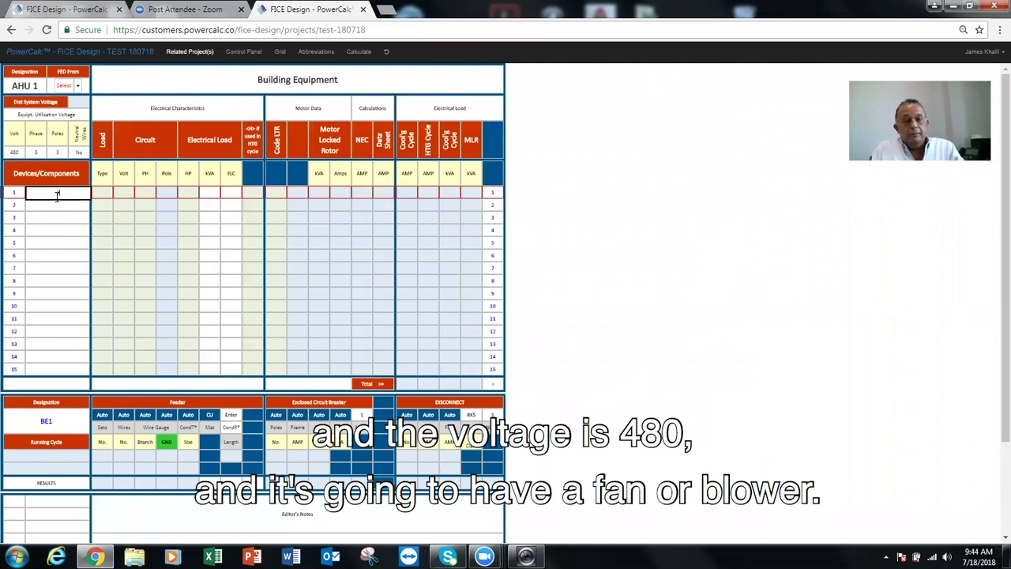
pyautogui.write('BLOWER')
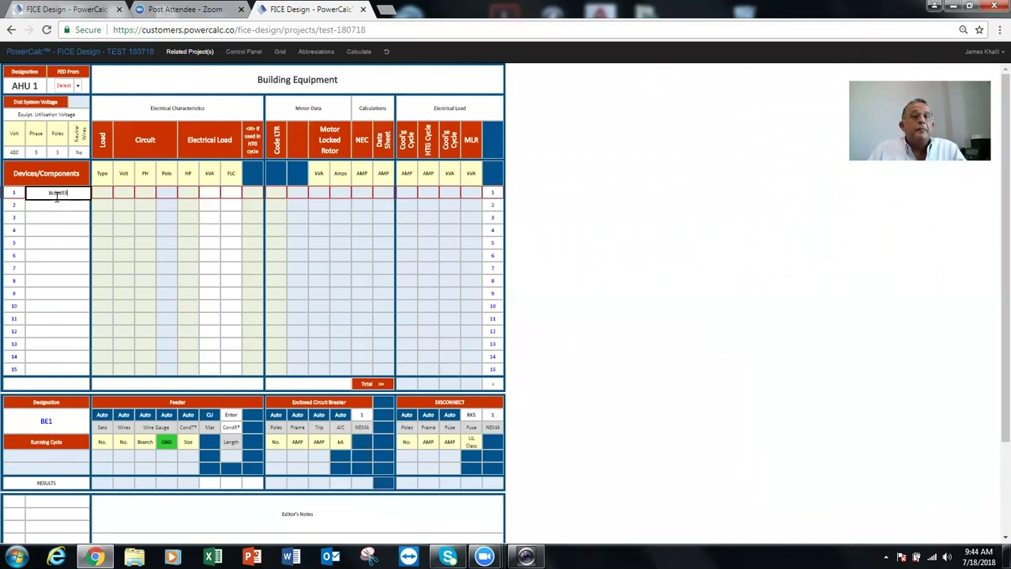
# Set the BLOWER row's load type to MTR and its circuit to 480 volts, 3 phase.
pyautogui.click(111, 204)
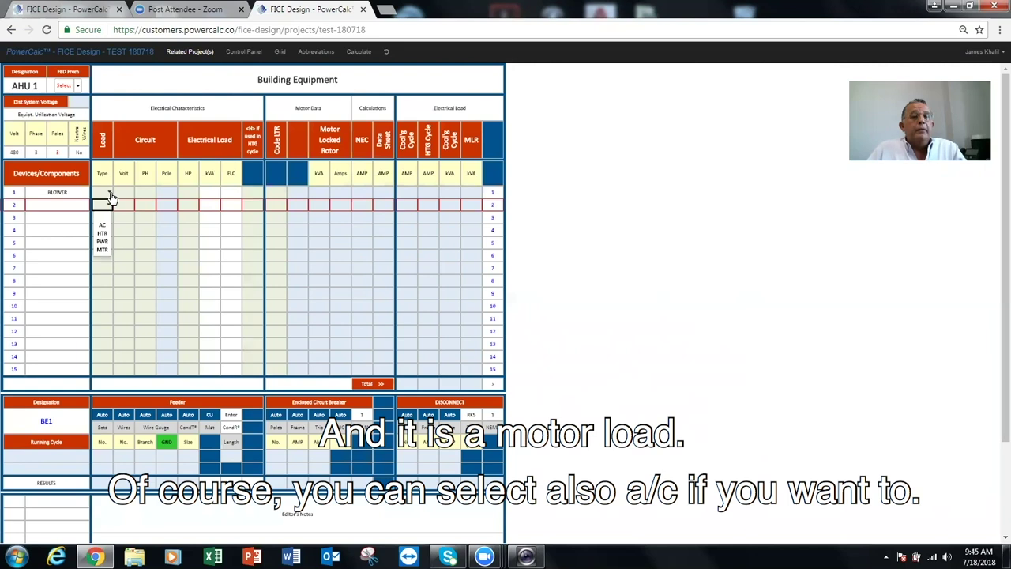
pyautogui.click(110, 193)
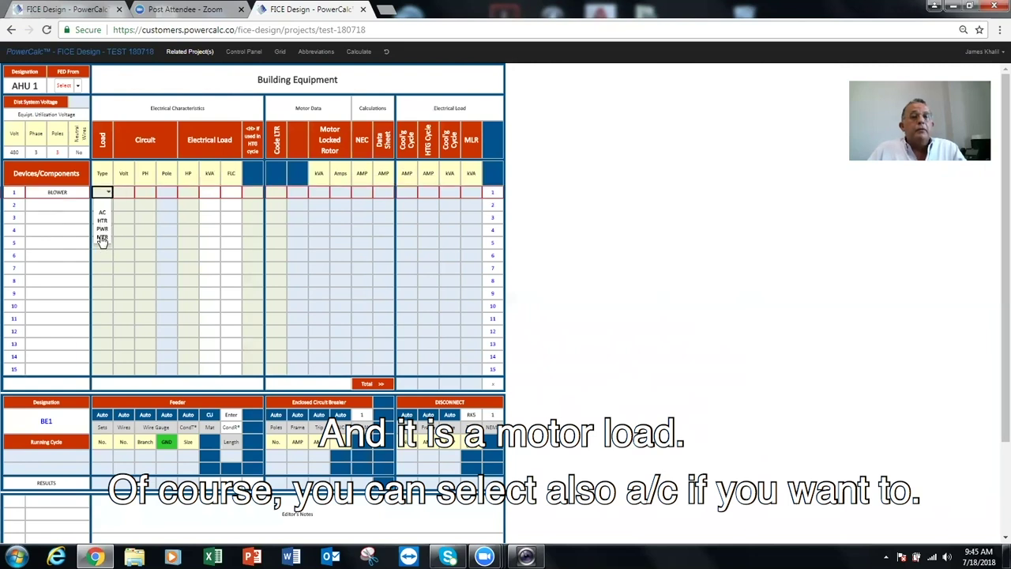
pyautogui.click(102, 239)
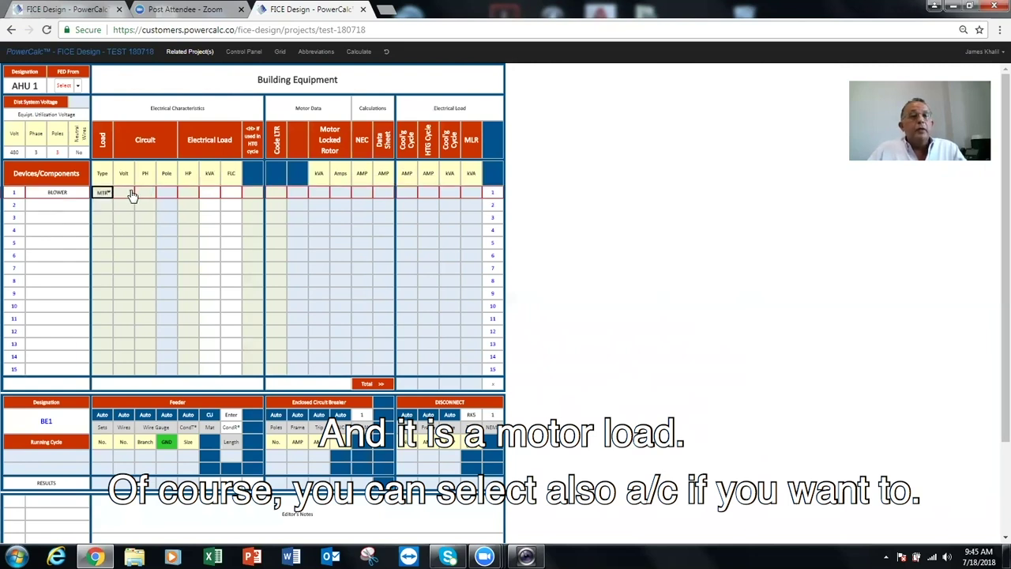
pyautogui.click(132, 195)
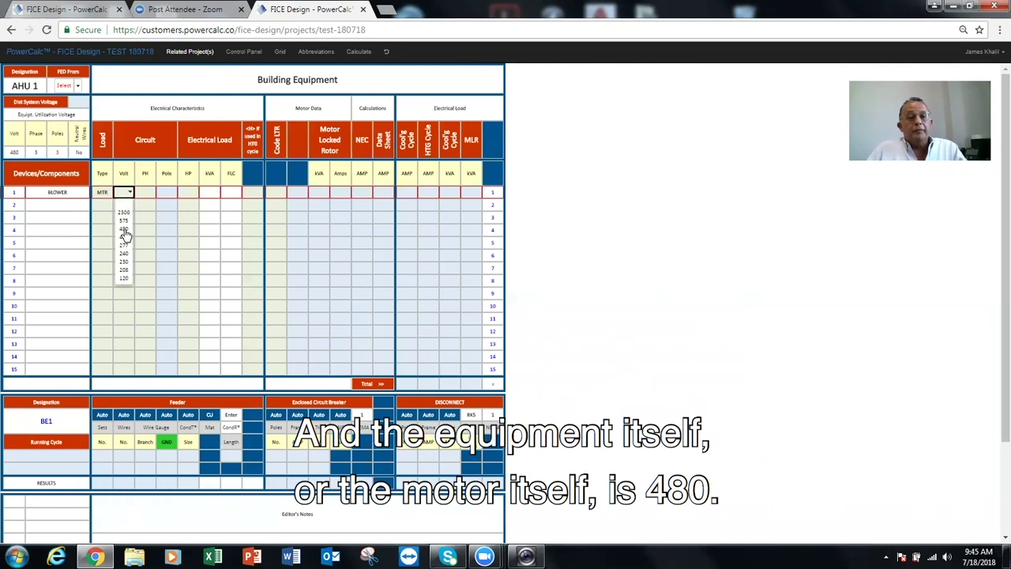
pyautogui.click(127, 229)
pyautogui.click(146, 194)
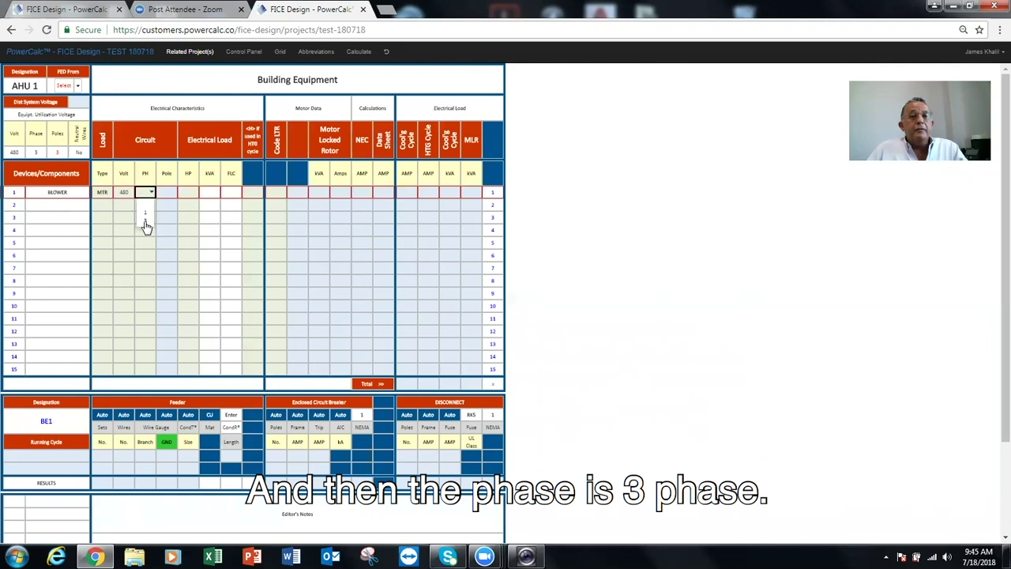
pyautogui.click(146, 221)
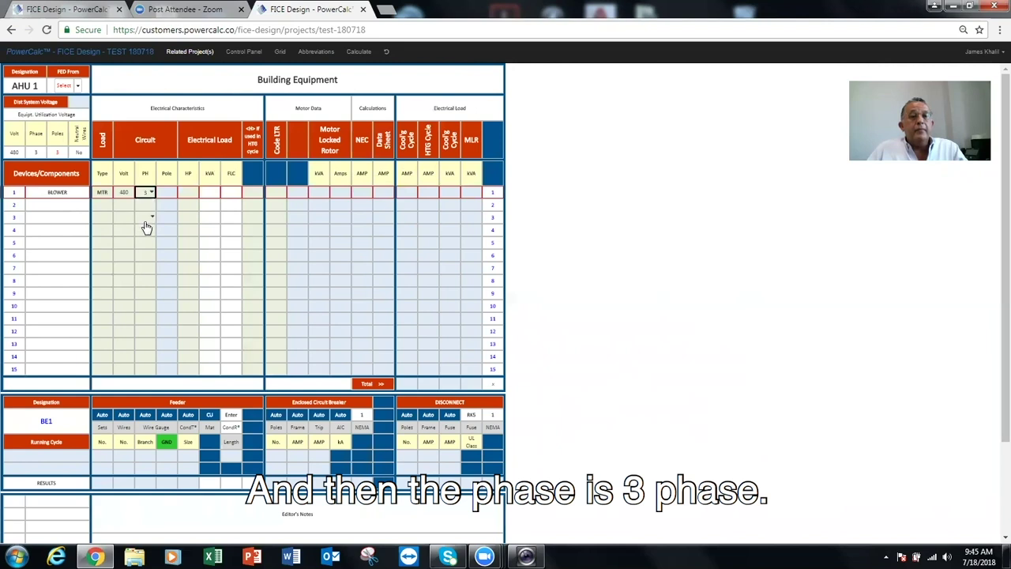
# Set the BLOWER motor to 3 HP and calculate the building equipment schedule.
pyautogui.click(196, 193)
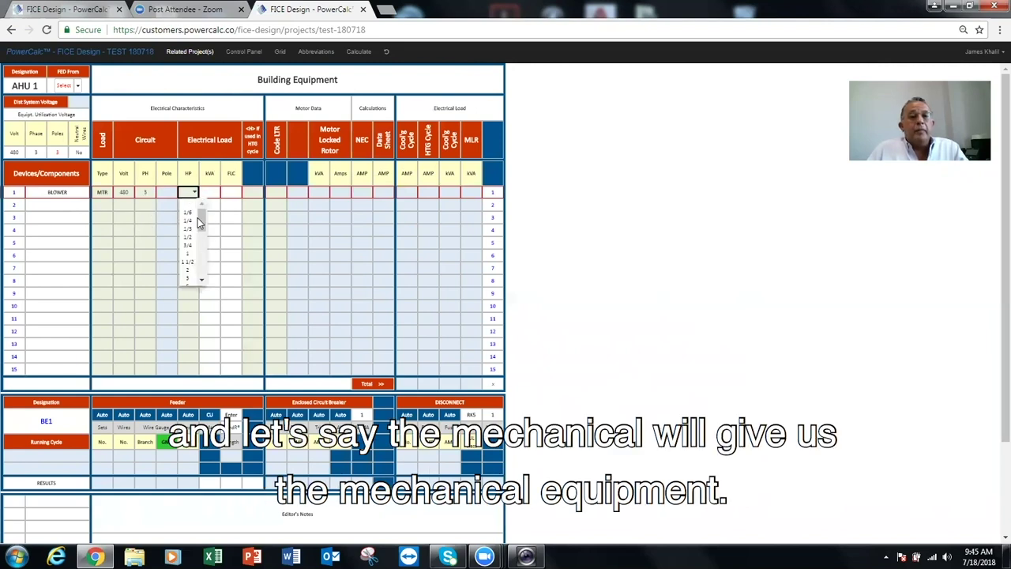
pyautogui.scroll(-2, 199, 221)
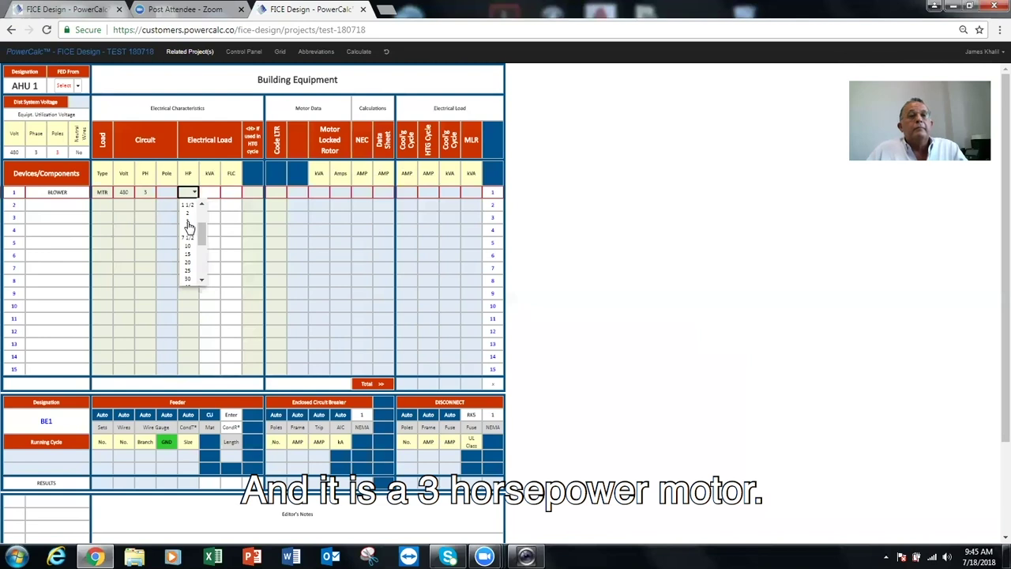
pyautogui.click(189, 225)
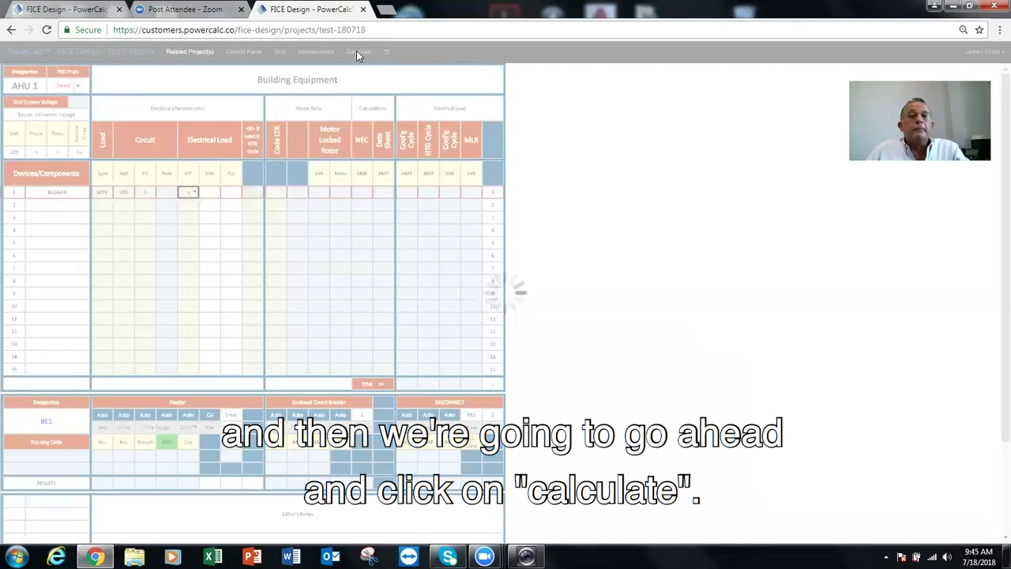
pyautogui.click(357, 52)
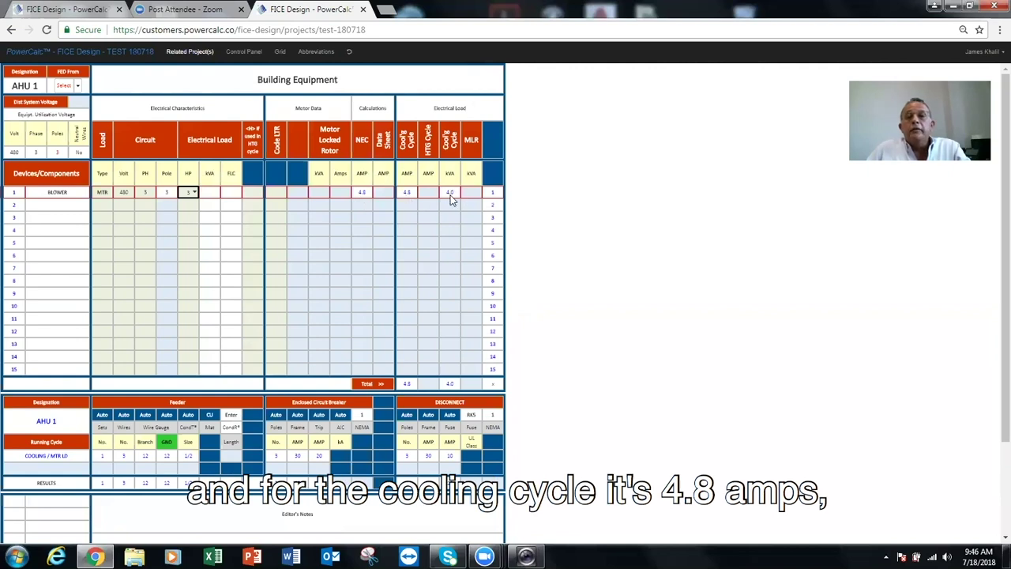
# Add HTR as the second component of AHU 1 and set its load type to HTR.
pyautogui.click(52, 205)
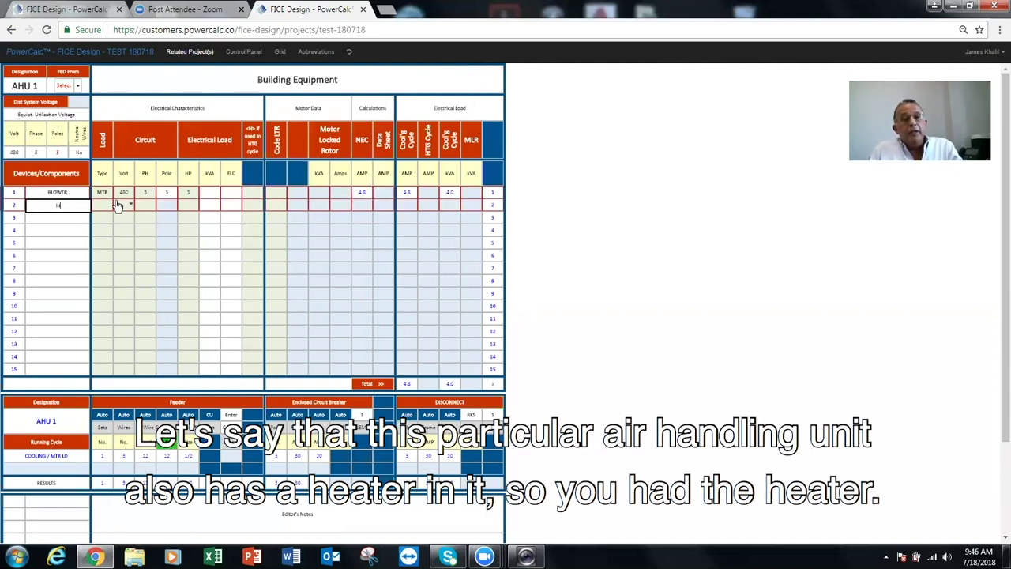
pyautogui.press('BackSpace')
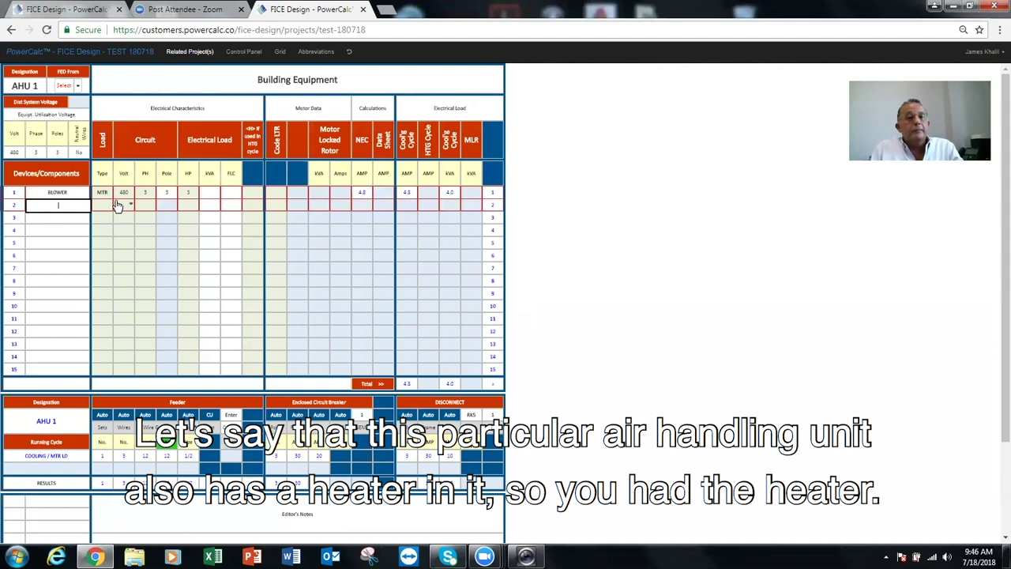
pyautogui.write('HTR')
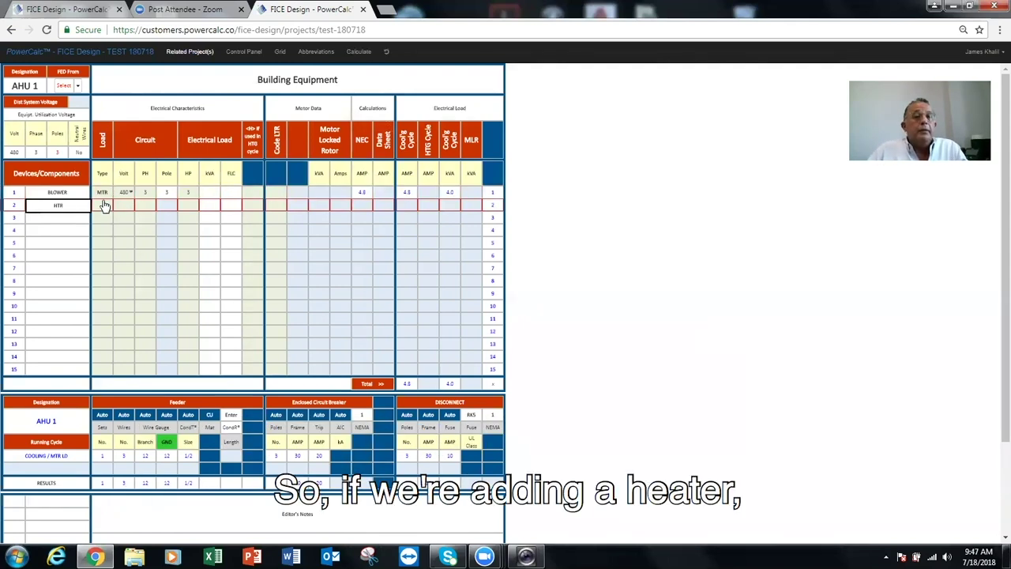
pyautogui.click(109, 206)
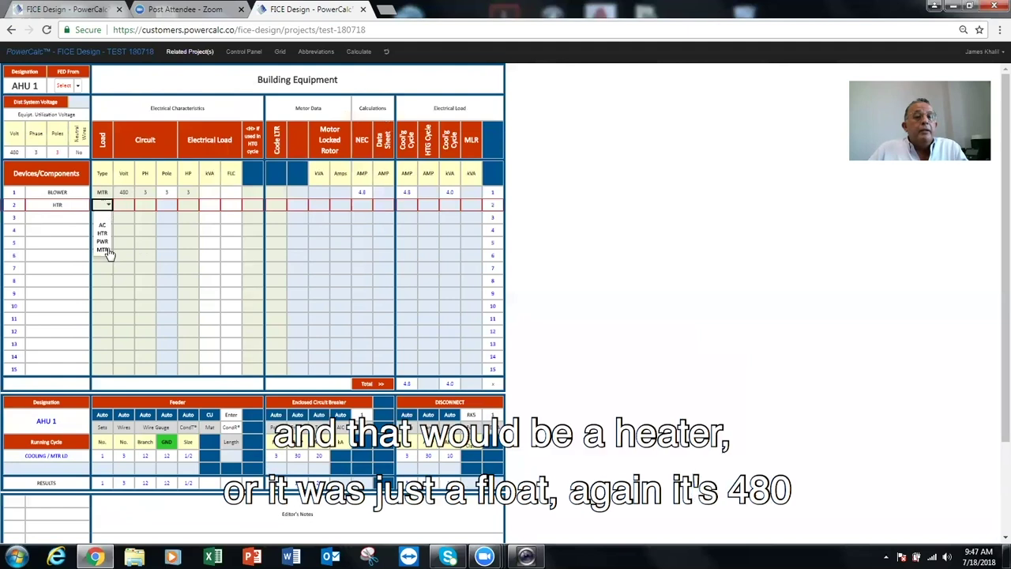
pyautogui.click(102, 235)
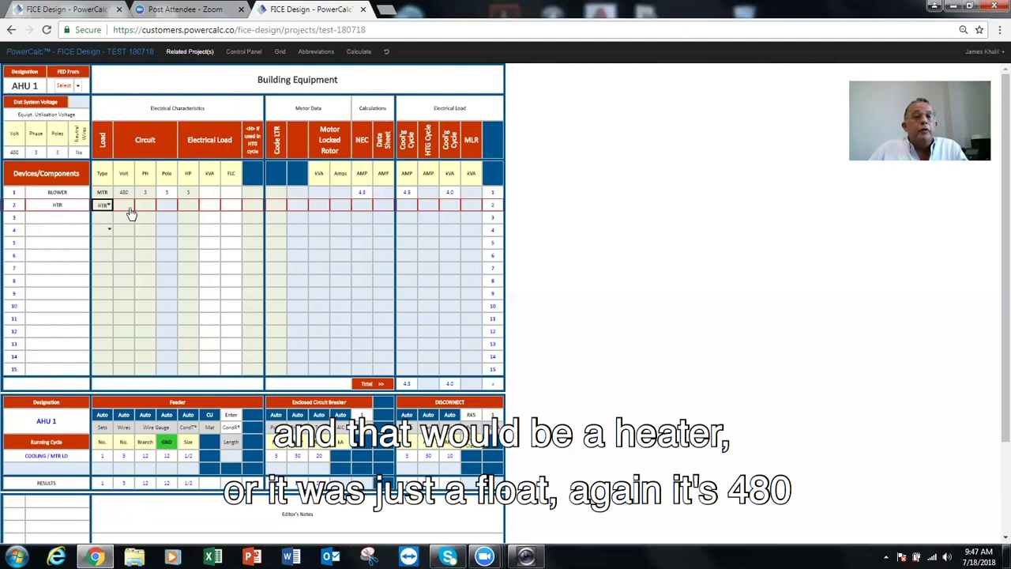
# Set the HTR row's circuit to 480 volts, 3 phase, with an electrical load of 15 kVA.
pyautogui.click(132, 207)
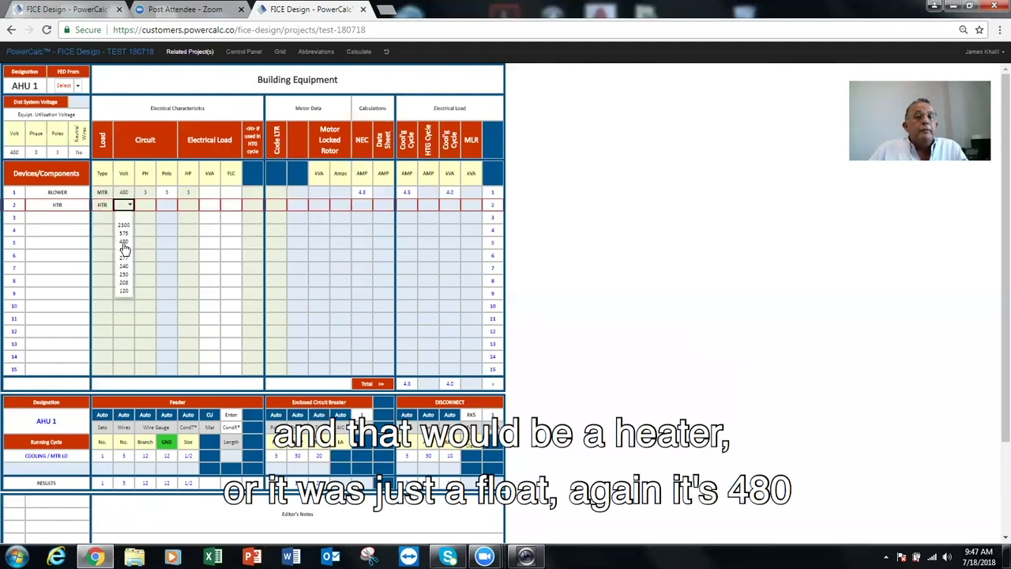
pyautogui.click(124, 241)
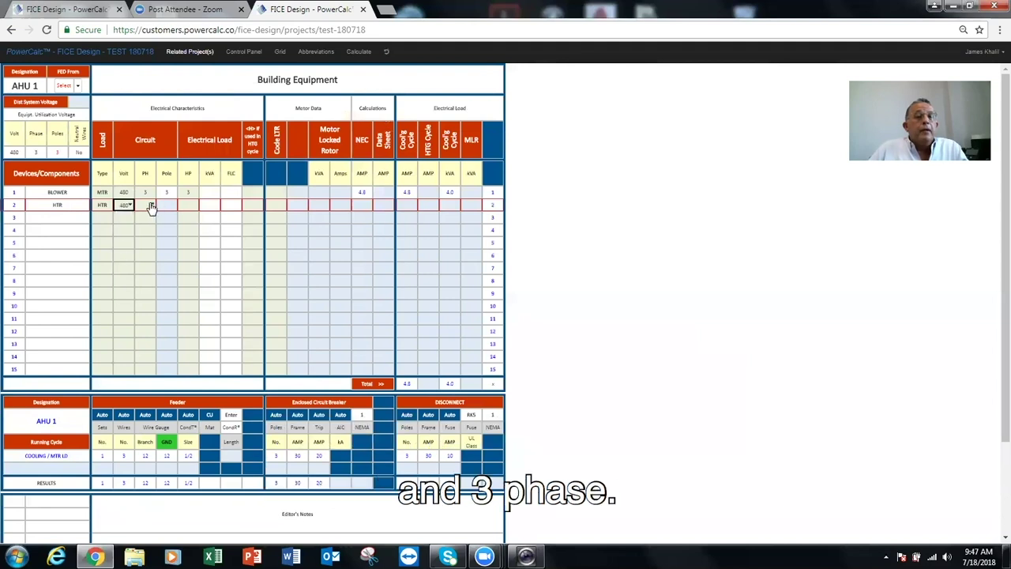
pyautogui.click(149, 207)
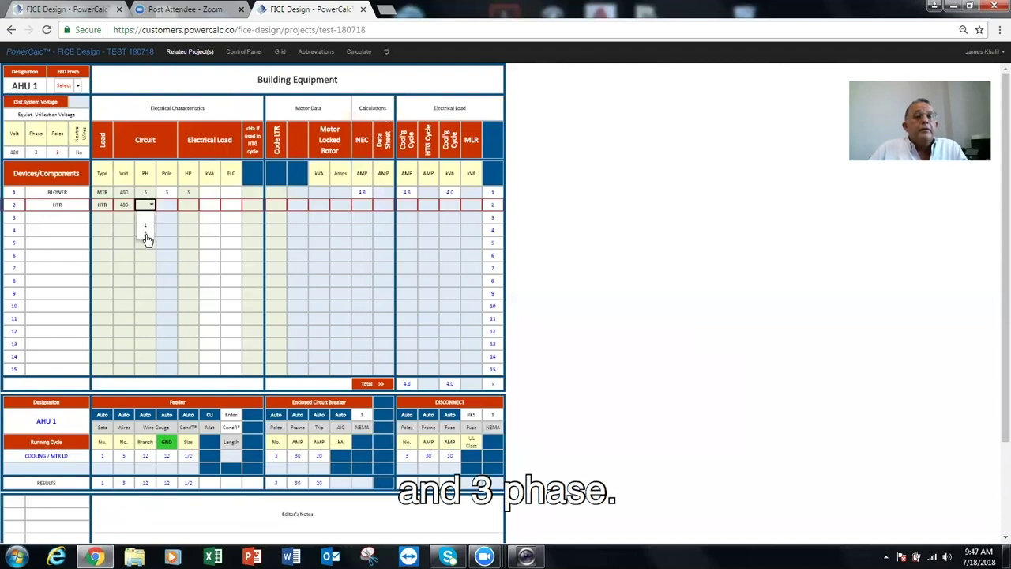
pyautogui.click(146, 235)
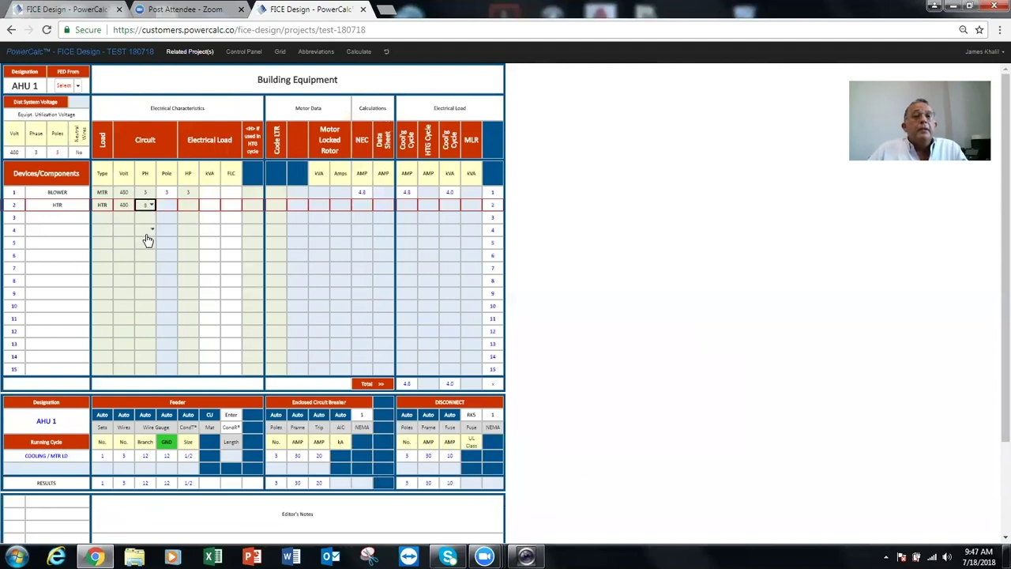
pyautogui.click(210, 209)
pyautogui.write('15')
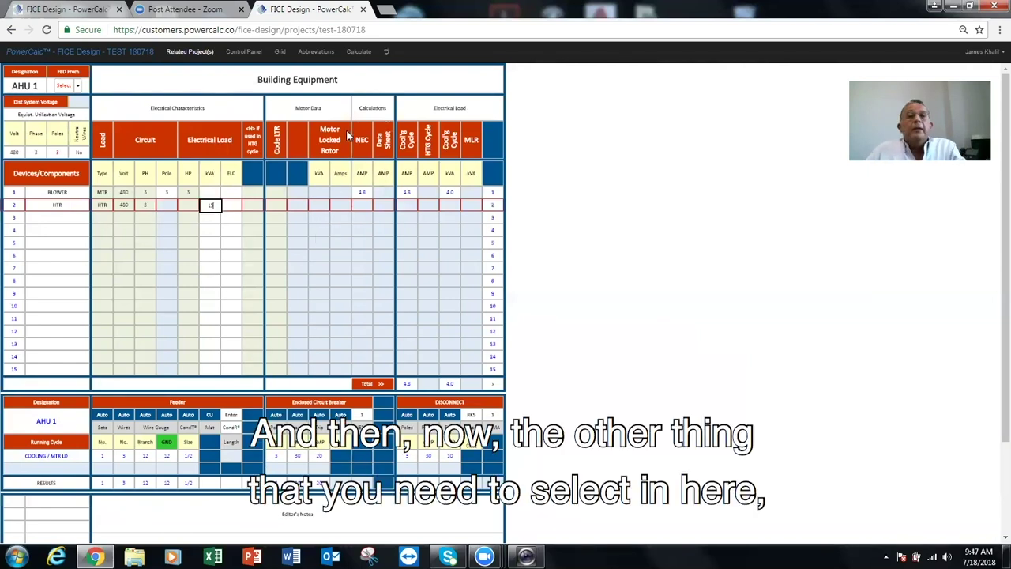
pyautogui.click(360, 55)
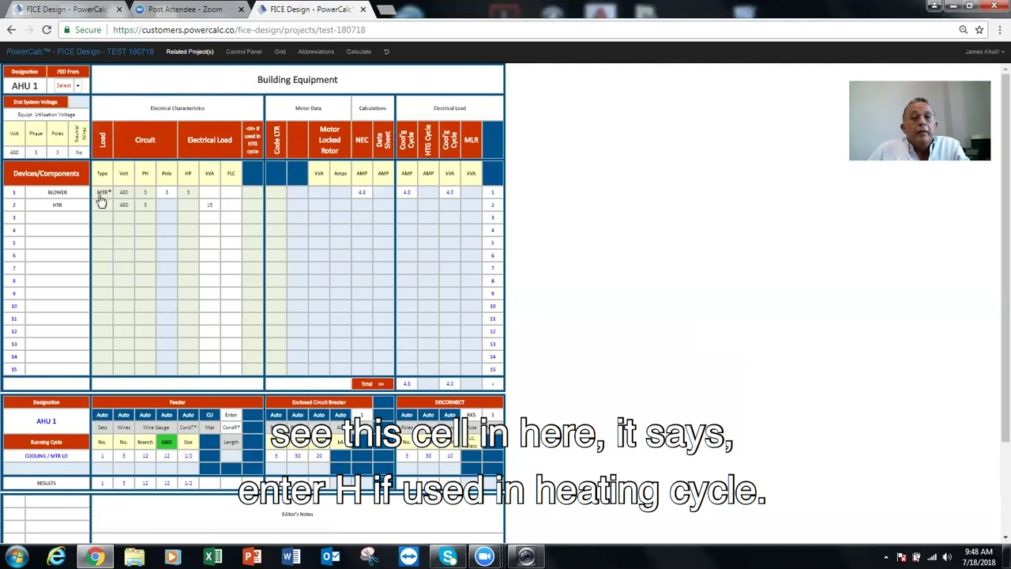
# Mark the BLOWER as used in the heating cycle with H and calculate the building equipment schedule.
pyautogui.click(253, 194)
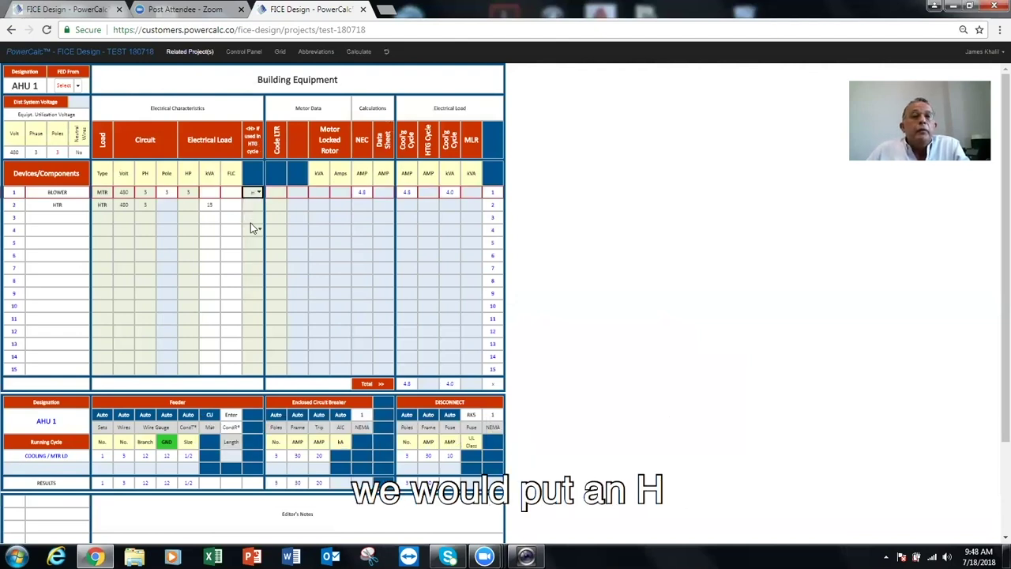
pyautogui.write('H')
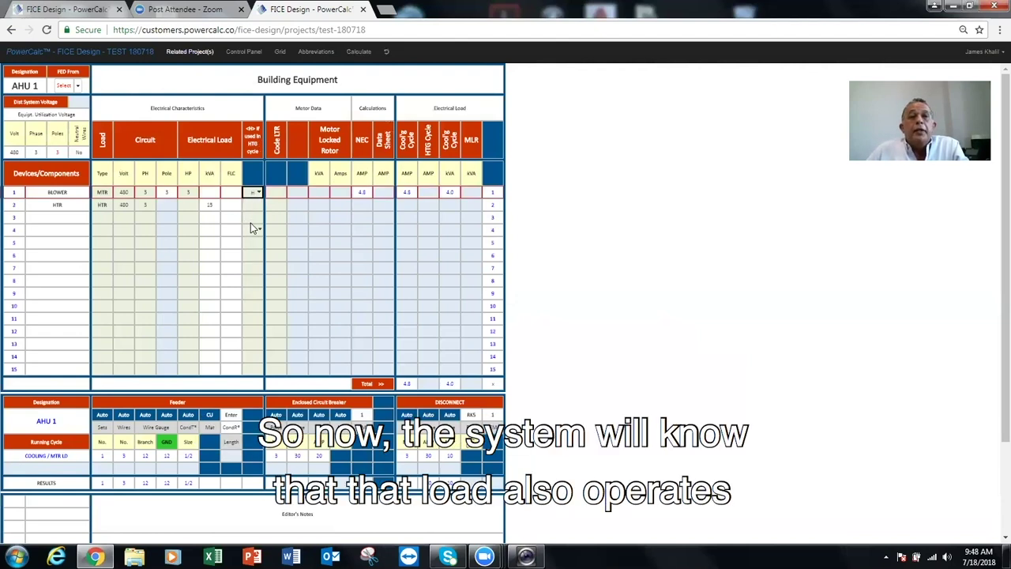
pyautogui.click(359, 52)
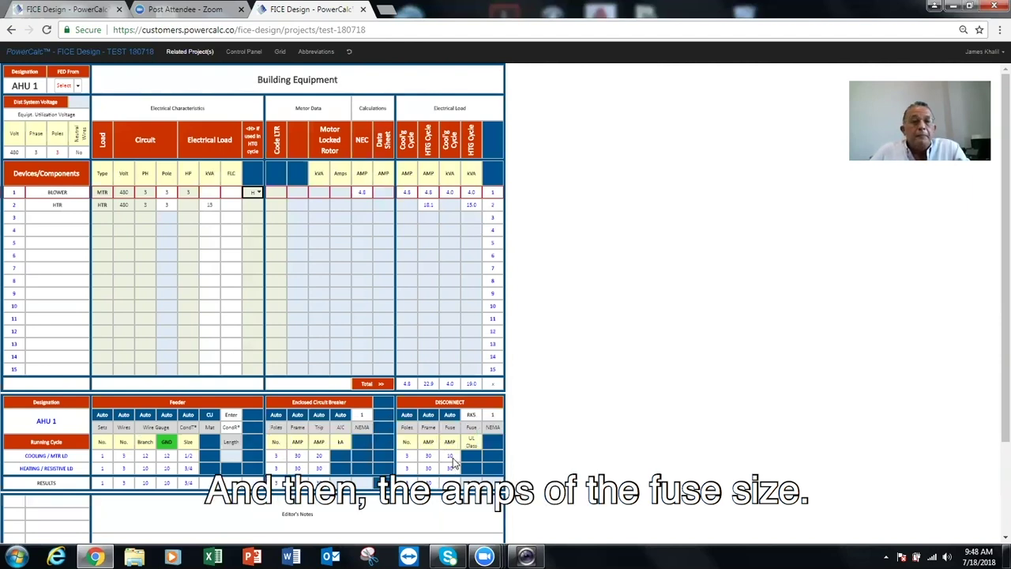
# Feed AHU 1 from distribution panel DP1 on circuit 1.
pyautogui.click(78, 87)
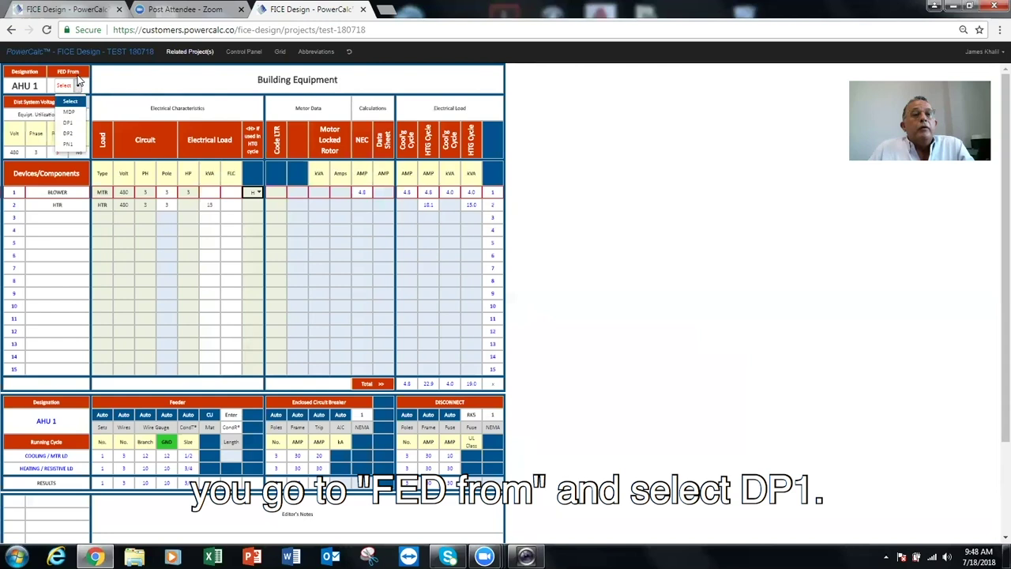
pyautogui.click(69, 125)
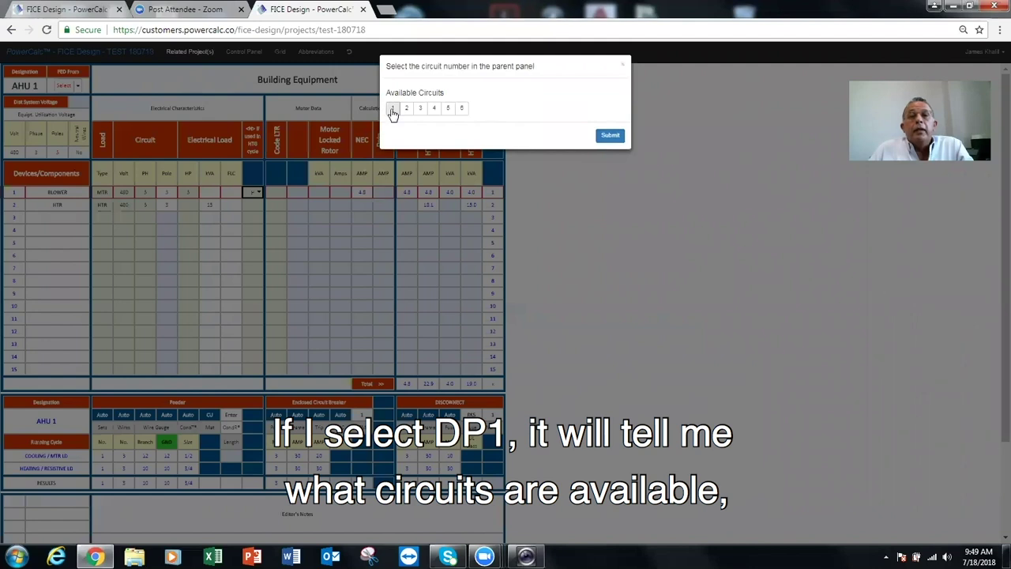
pyautogui.click(393, 111)
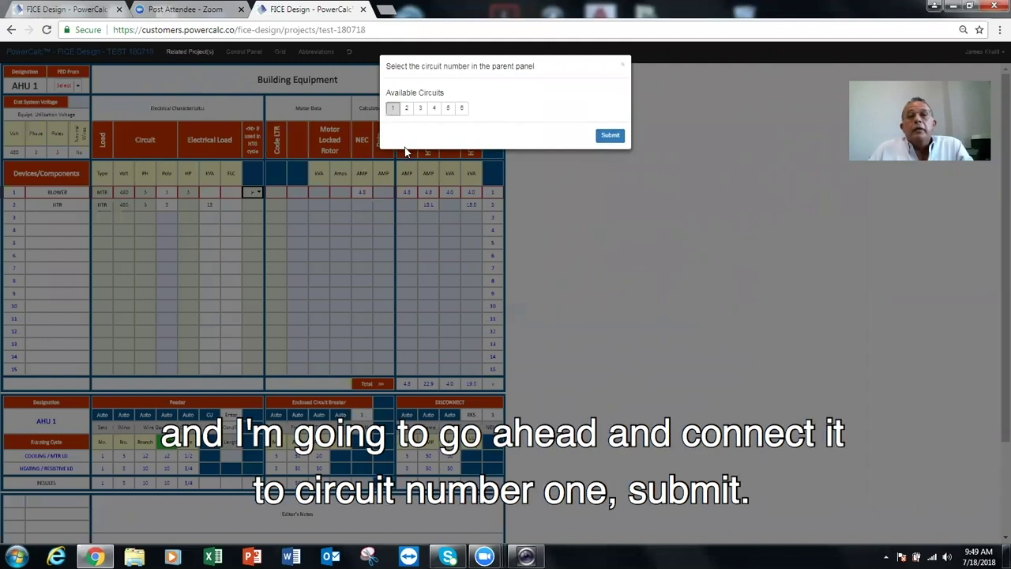
pyautogui.click(609, 138)
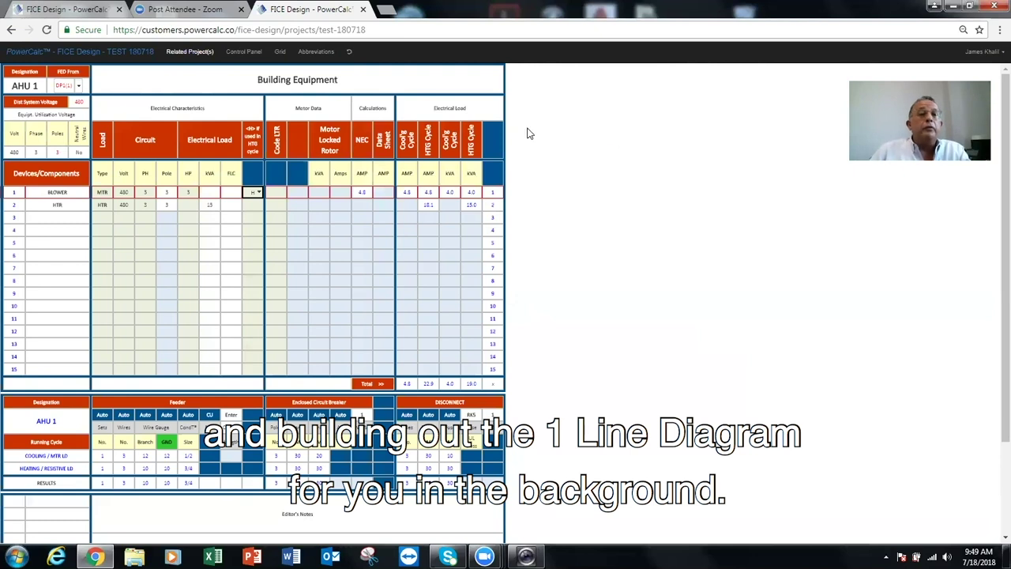
# Examine the AHU 1 entry on circuit 1 of panel DP1 and return to the AHU 1 schedule.
pyautogui.click(63, 86)
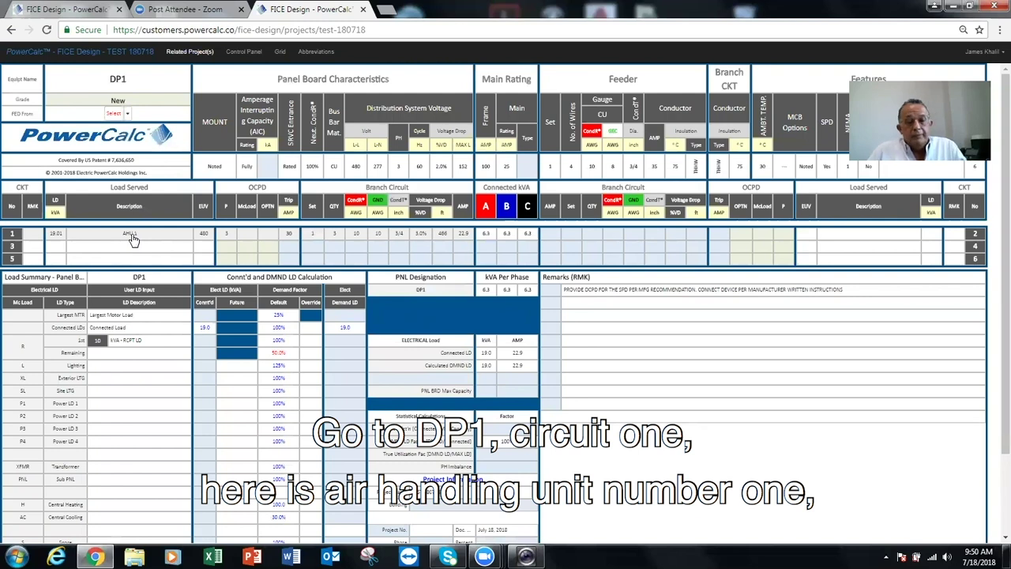
pyautogui.hotkey('ctrl', '+')
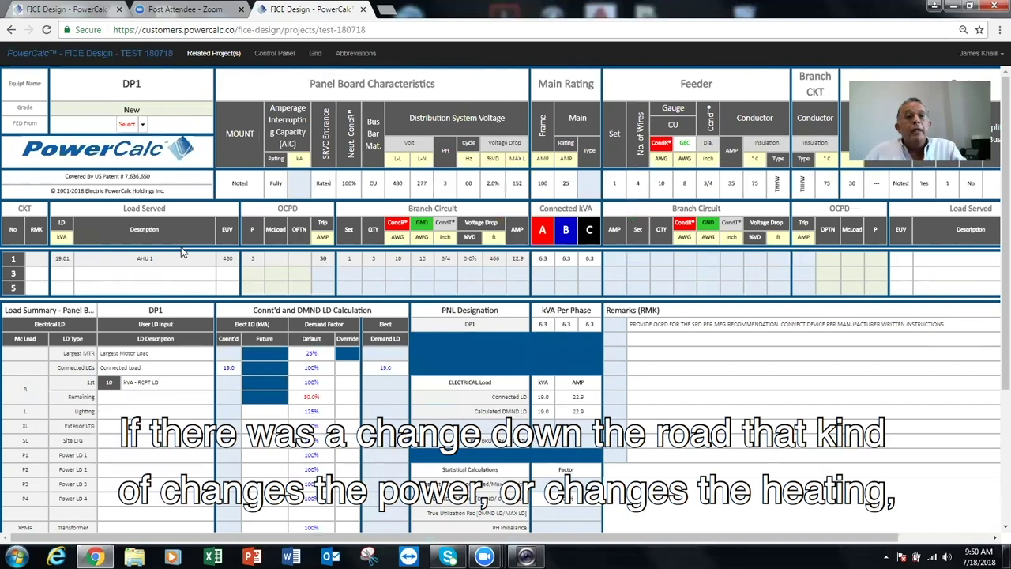
pyautogui.click(146, 263)
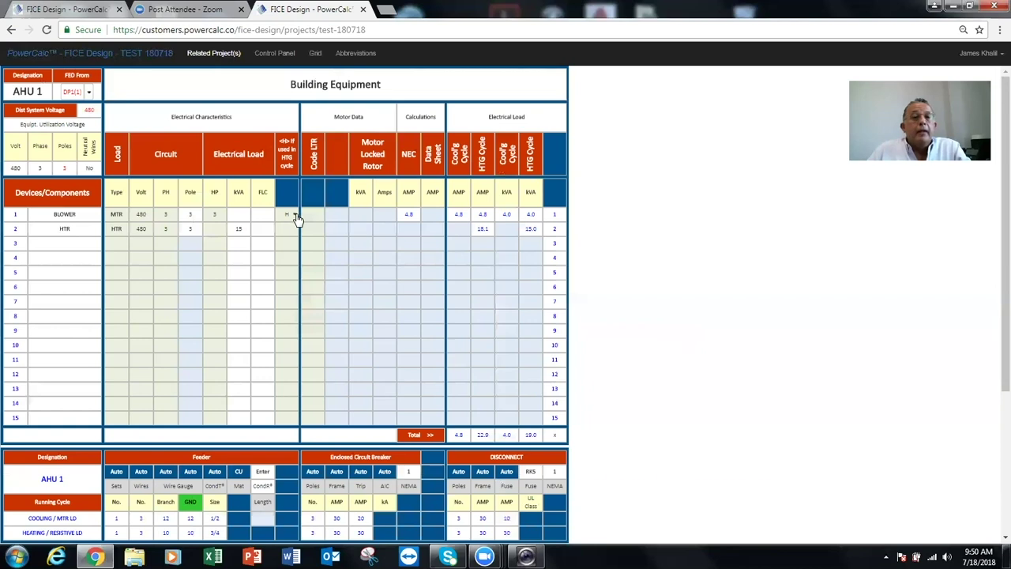
# Recalculate AHU 1 with the BLOWER motor set to 15 HP and check the update on panel DP1.
pyautogui.click(214, 214)
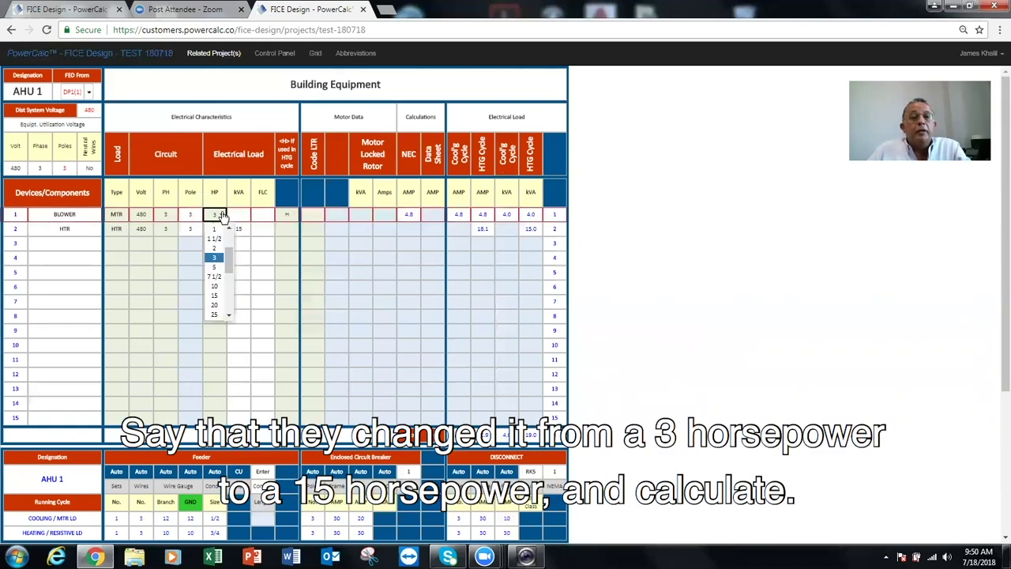
pyautogui.click(214, 297)
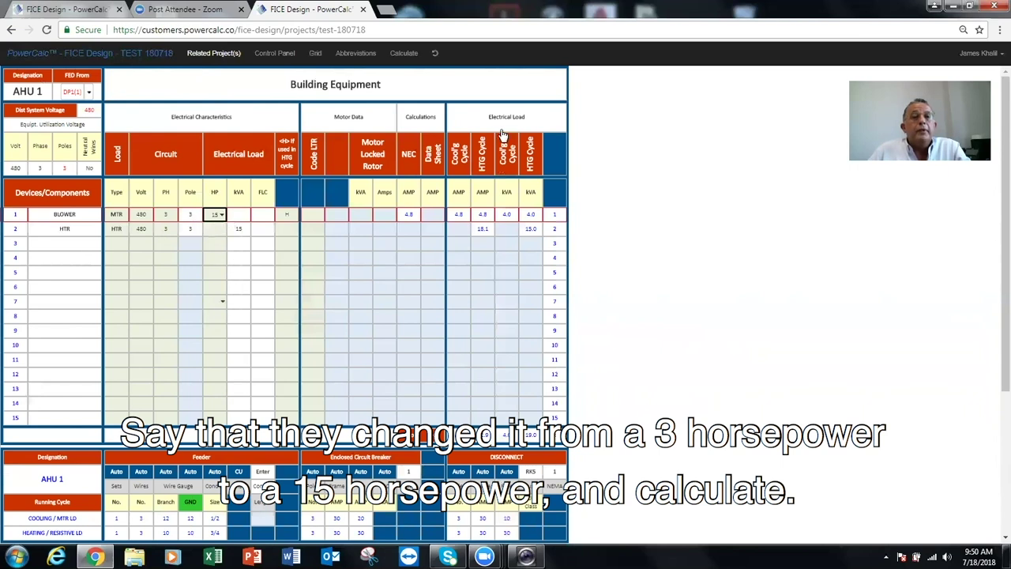
pyautogui.click(405, 53)
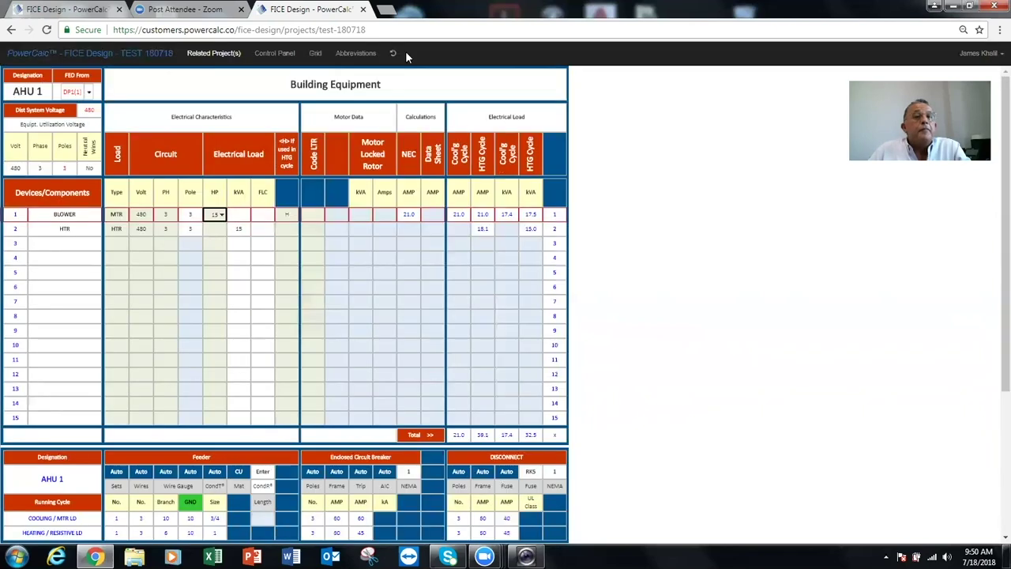
pyautogui.click(69, 93)
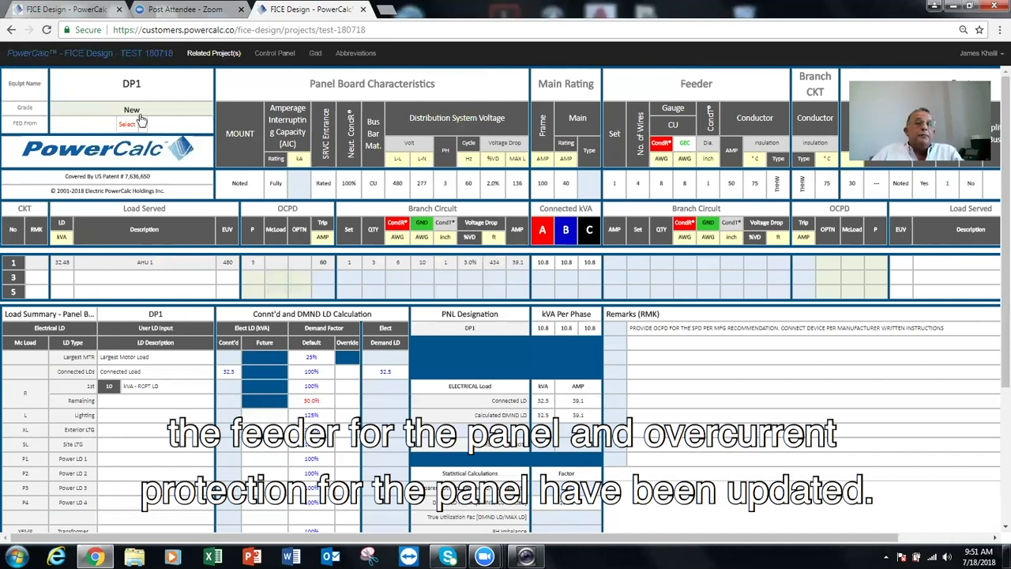
# Open the regular panelboard PN1 and rename it LA.
pyautogui.click(278, 55)
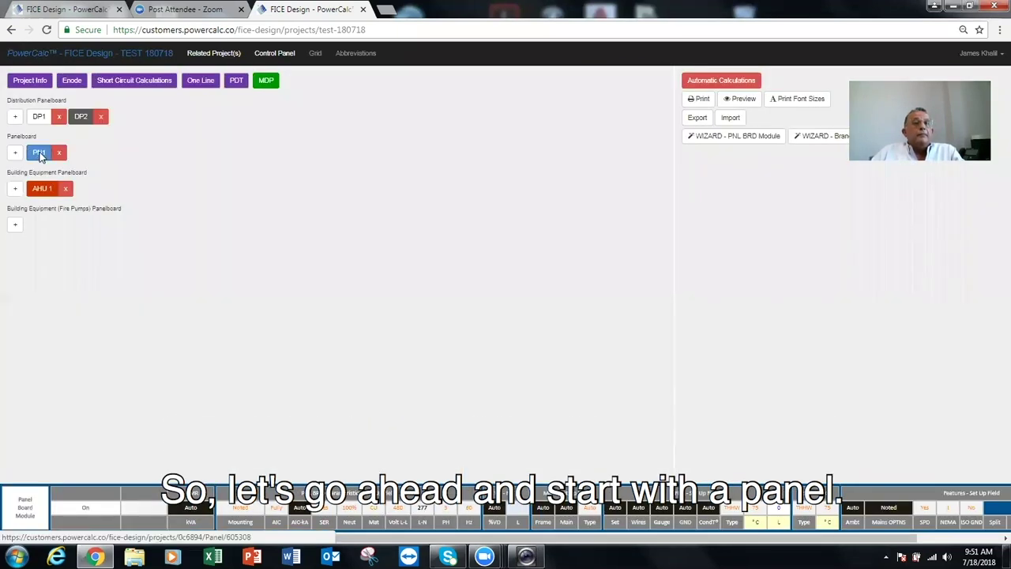
pyautogui.click(41, 155)
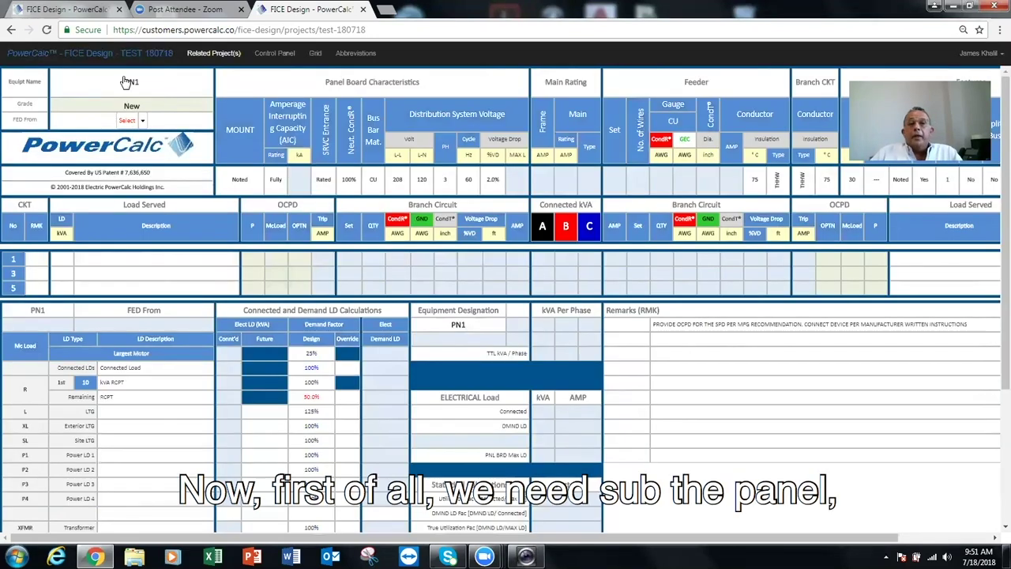
pyautogui.doubleClick(132, 84)
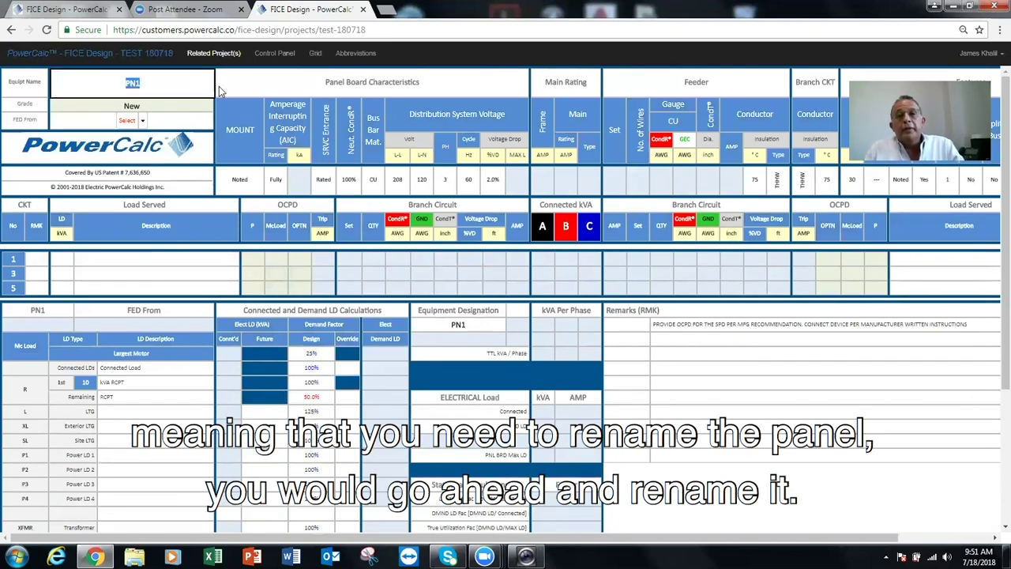
pyautogui.write('LA')
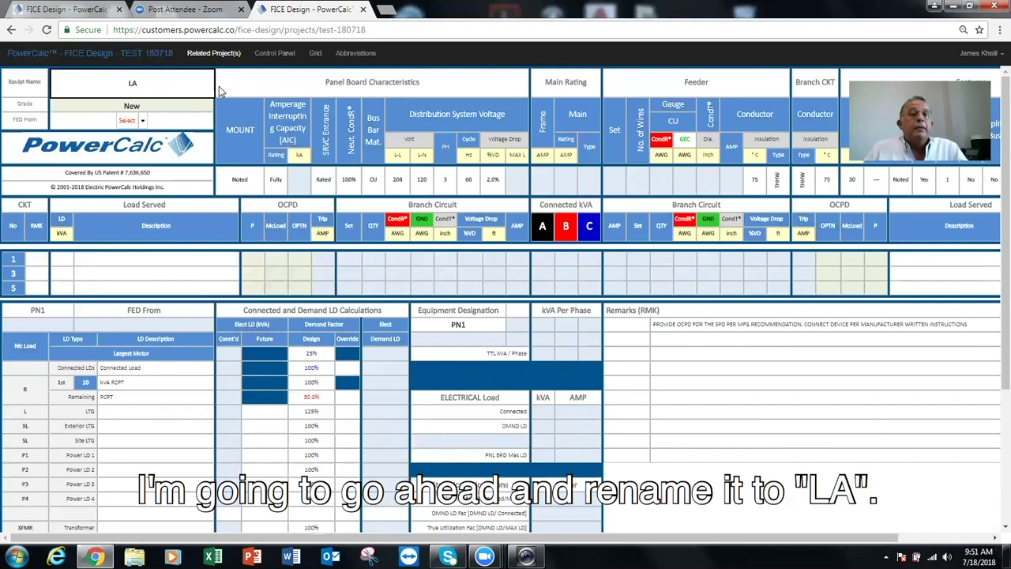
pyautogui.click(238, 82)
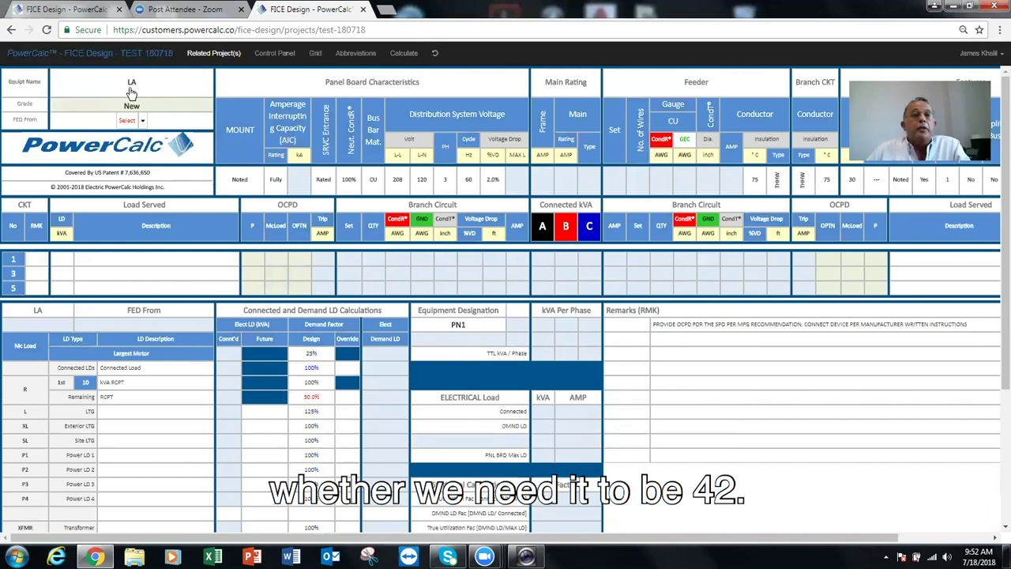
# Set panel LA's number of poles to 24 in the panelboard module wizard and calculate, keeping the 208 V line voltage.
pyautogui.click(276, 56)
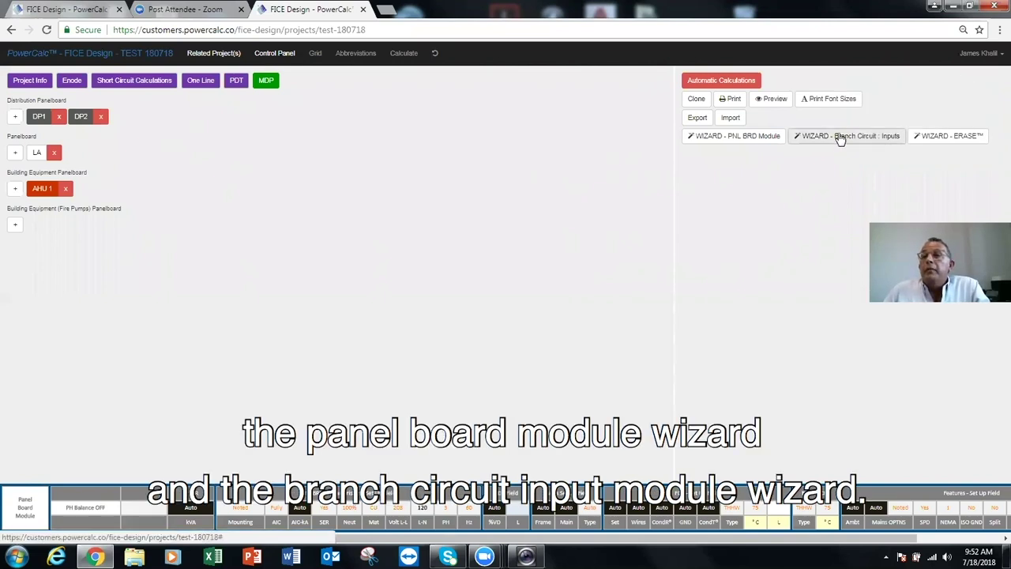
pyautogui.click(726, 140)
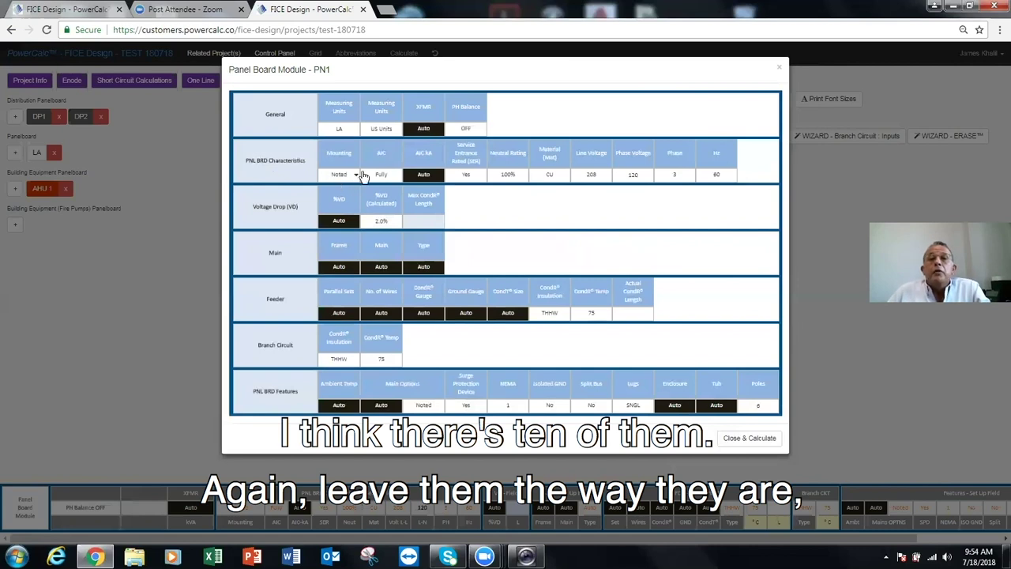
pyautogui.click(590, 175)
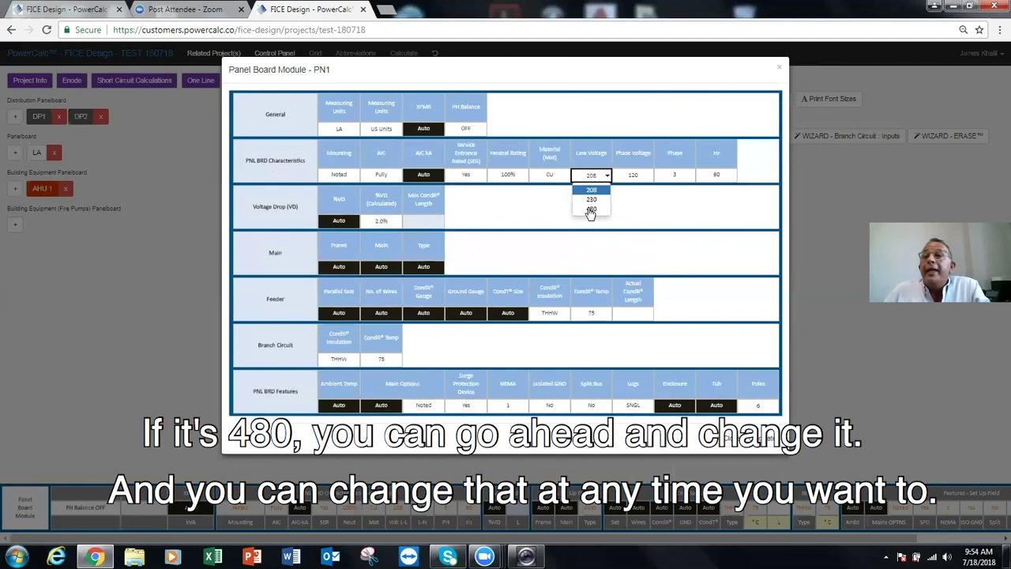
pyautogui.click(537, 207)
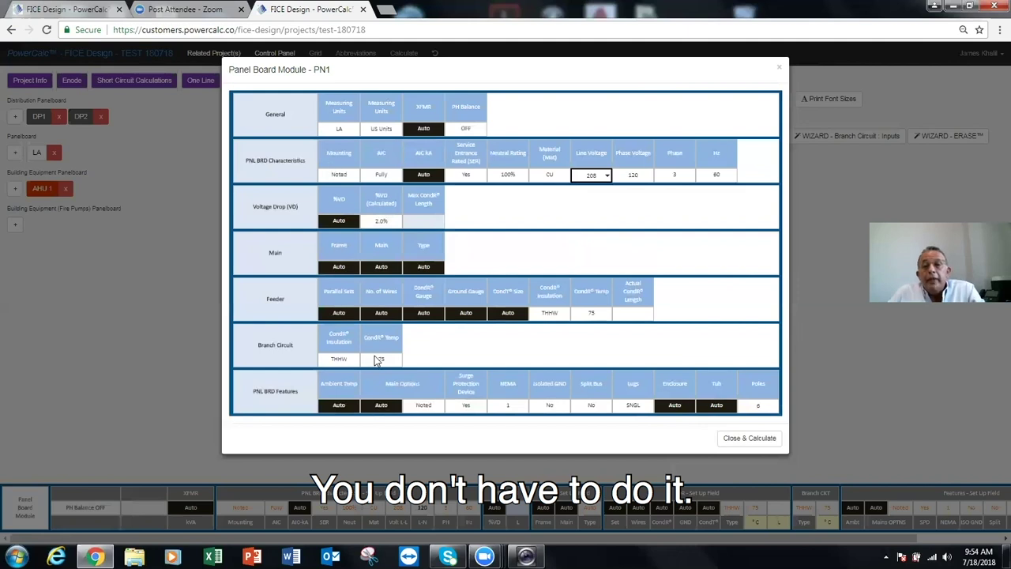
pyautogui.click(758, 409)
pyautogui.click(758, 407)
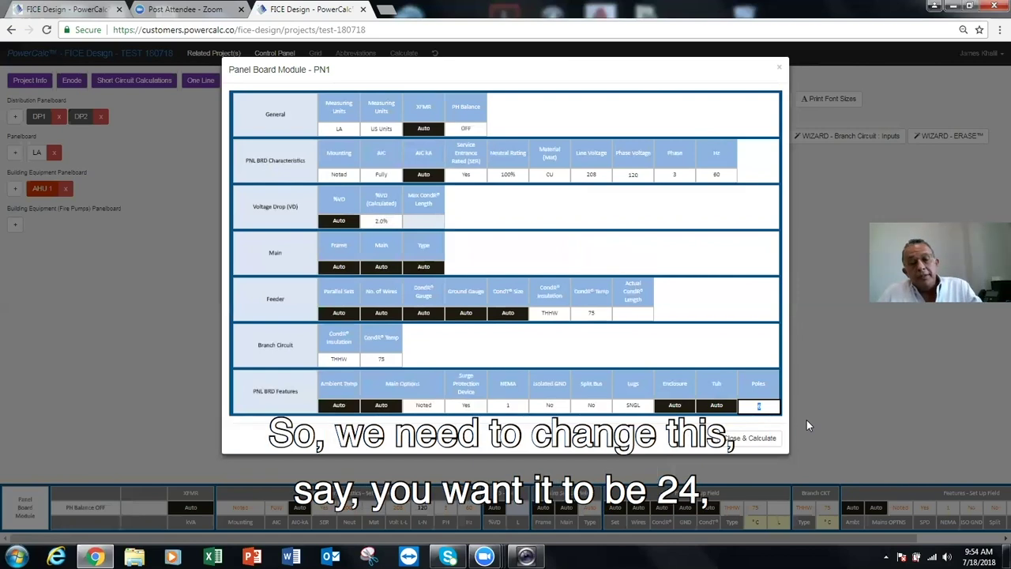
pyautogui.write('24')
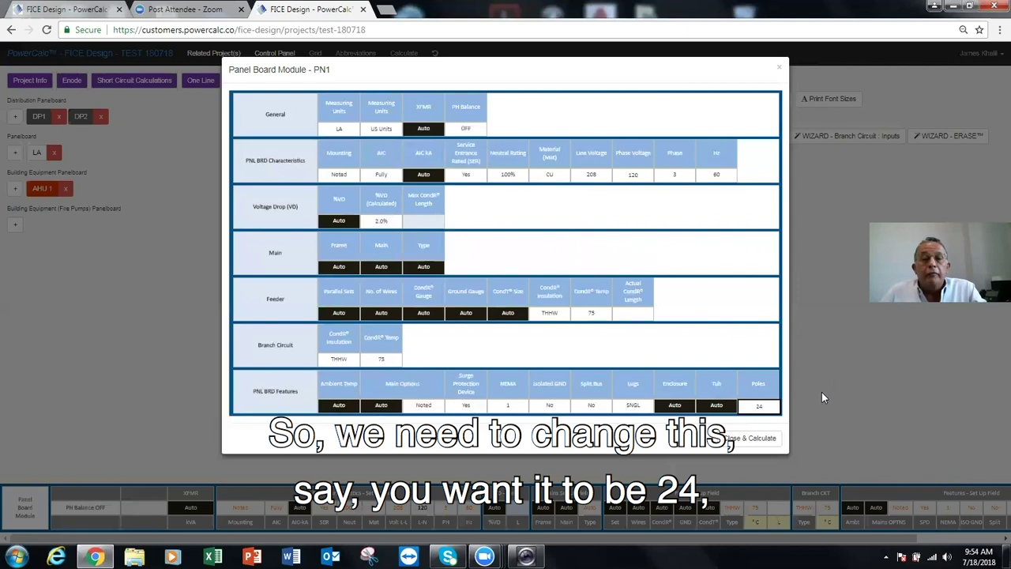
pyautogui.click(734, 439)
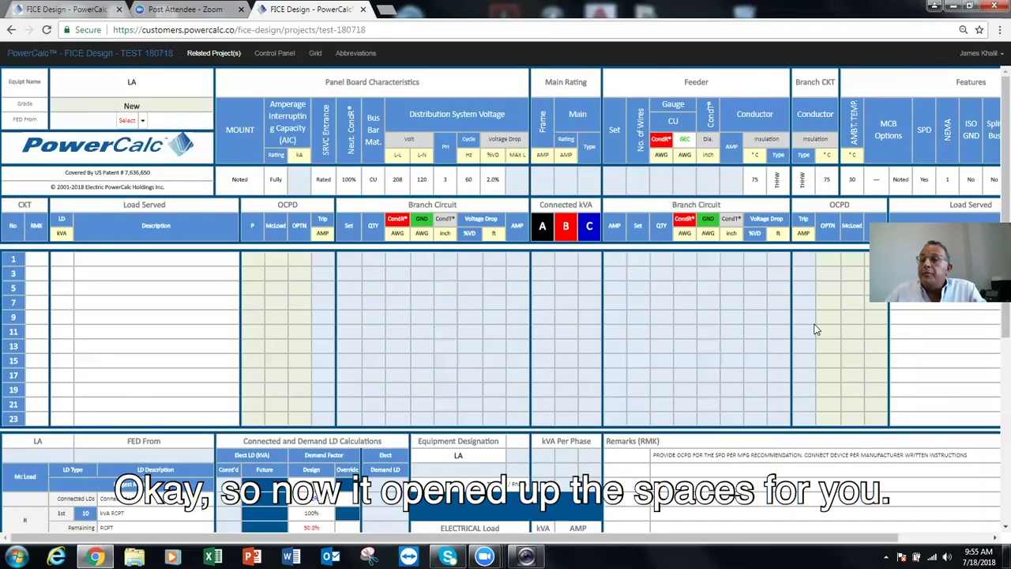
# Review the feeder conductor insulation and temperature options in LA's panelboard module wizard and return to the panel schedule.
pyautogui.click(276, 53)
pyautogui.click(746, 136)
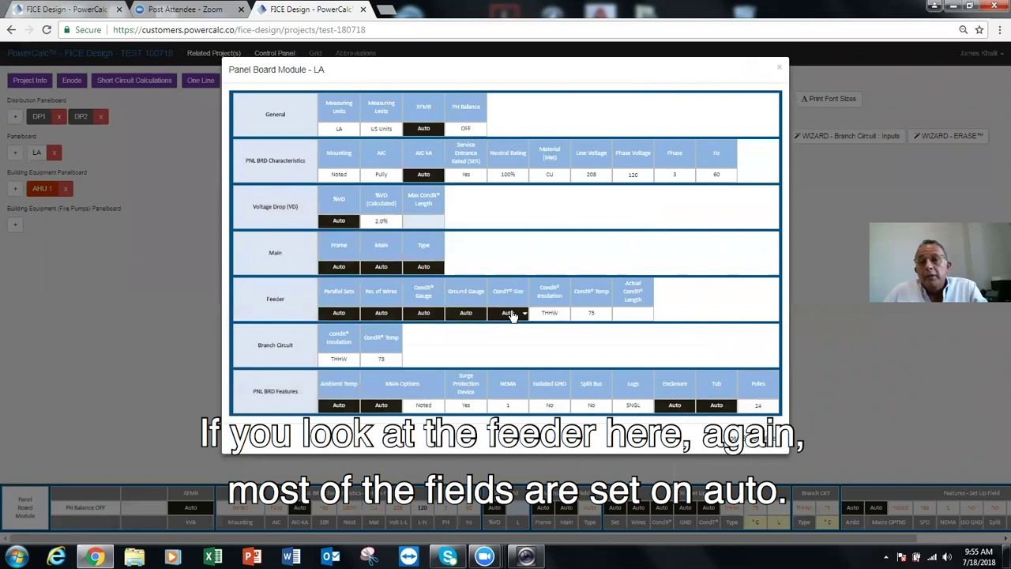
pyautogui.click(565, 314)
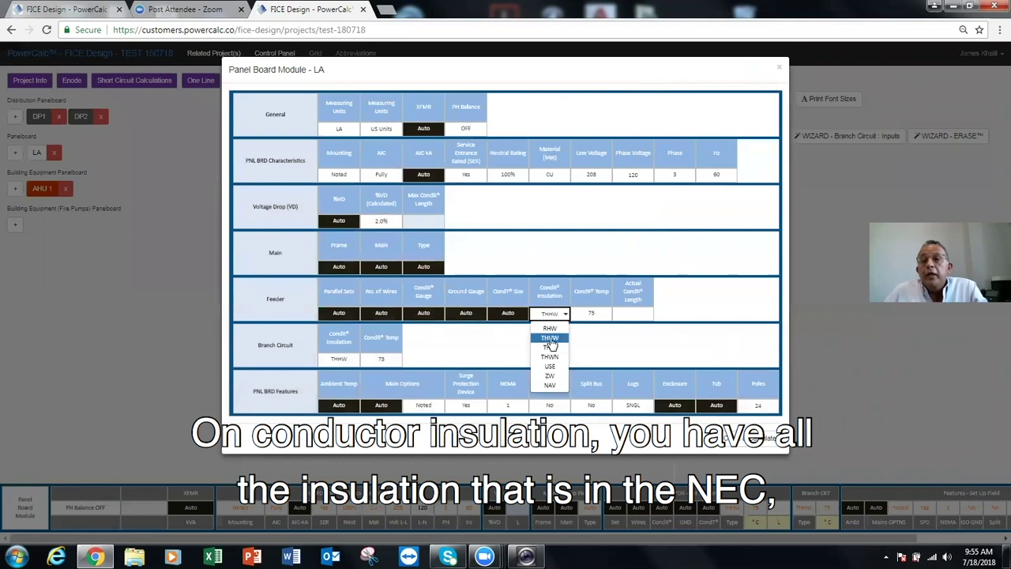
pyautogui.click(550, 338)
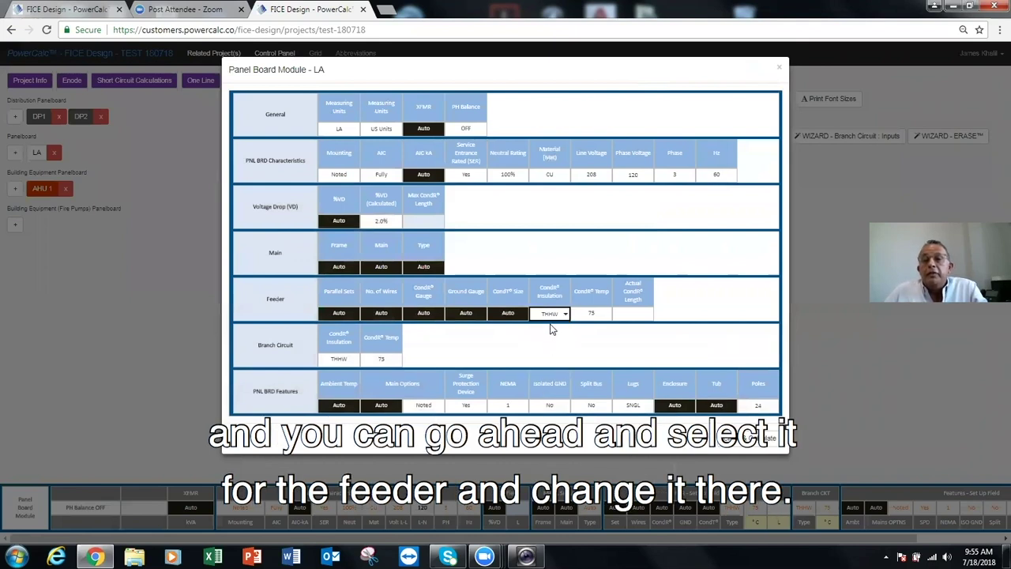
pyautogui.click(607, 317)
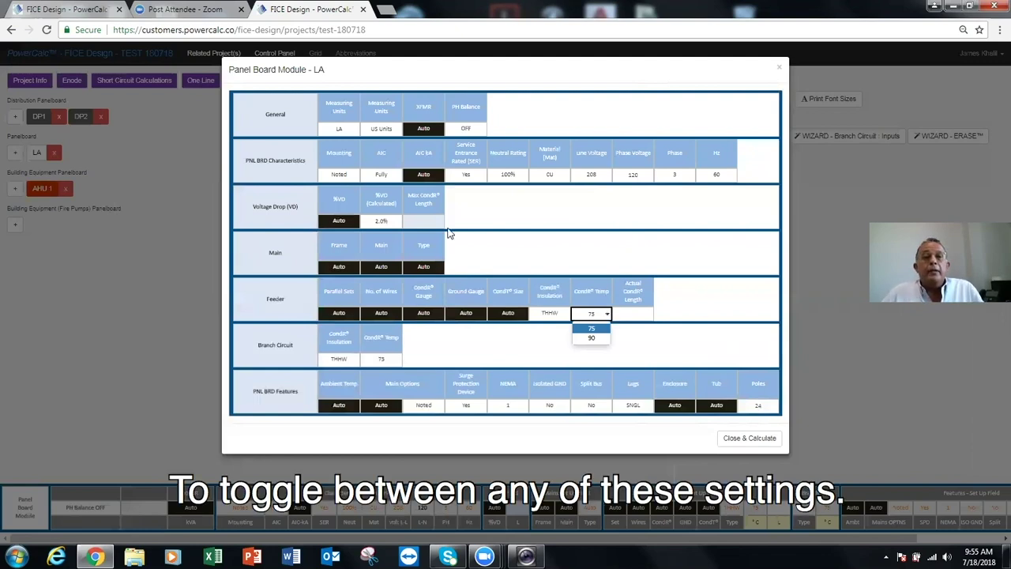
pyautogui.click(750, 436)
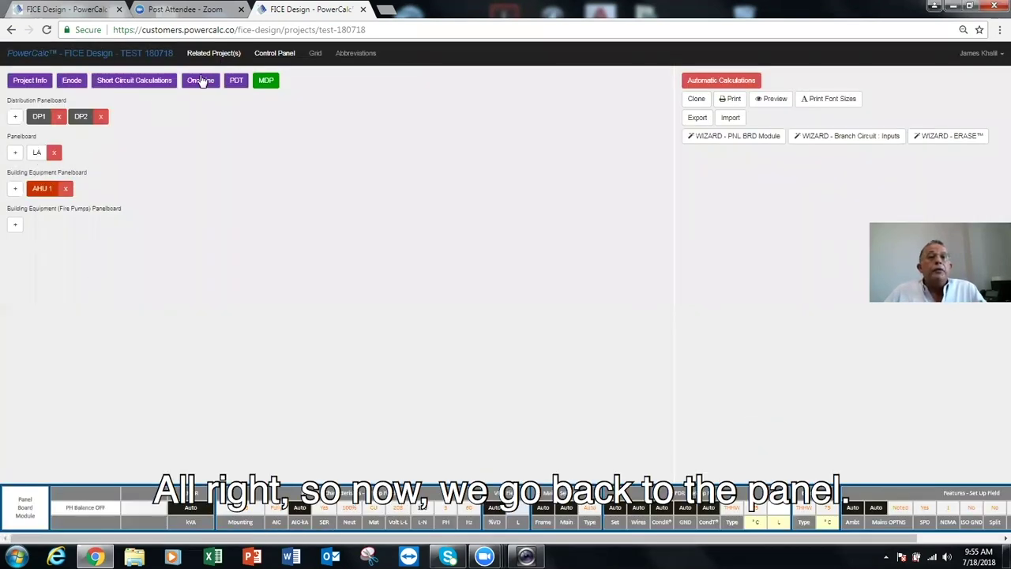
pyautogui.click(288, 55)
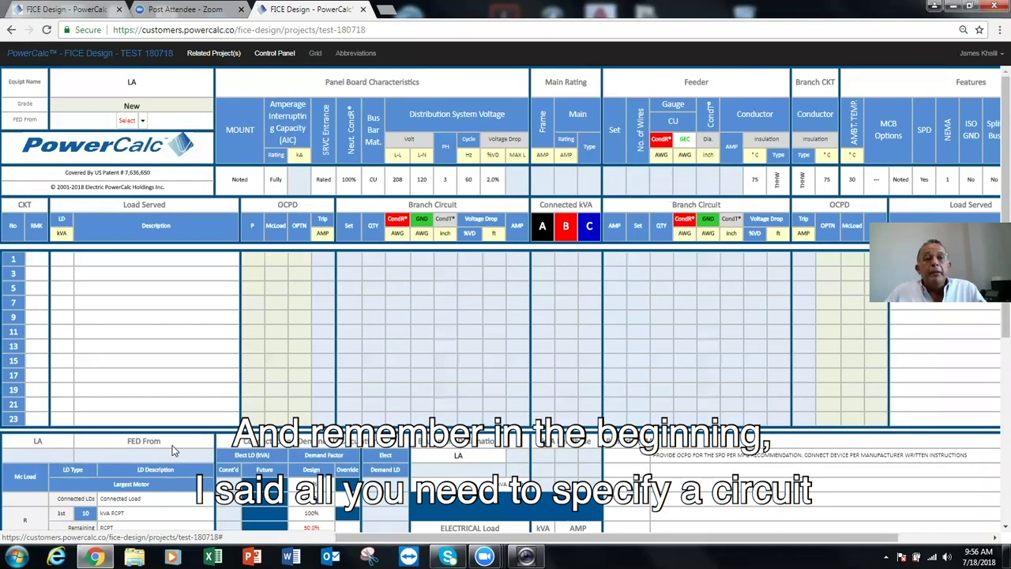
# Give circuit 1 of panel LA a 1.2 kVA load with 1 pole and load type L.
pyautogui.click(143, 260)
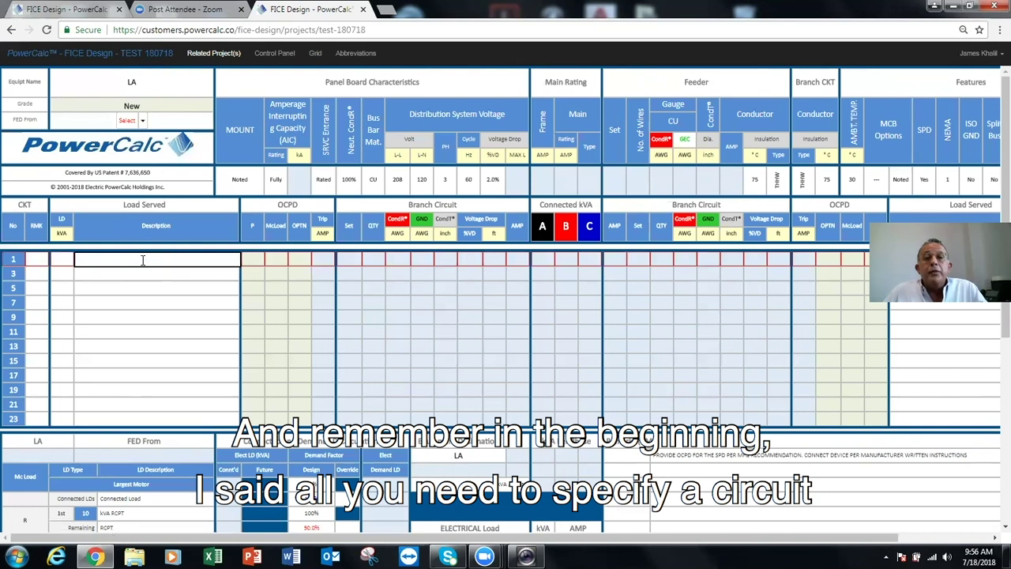
pyautogui.click(55, 259)
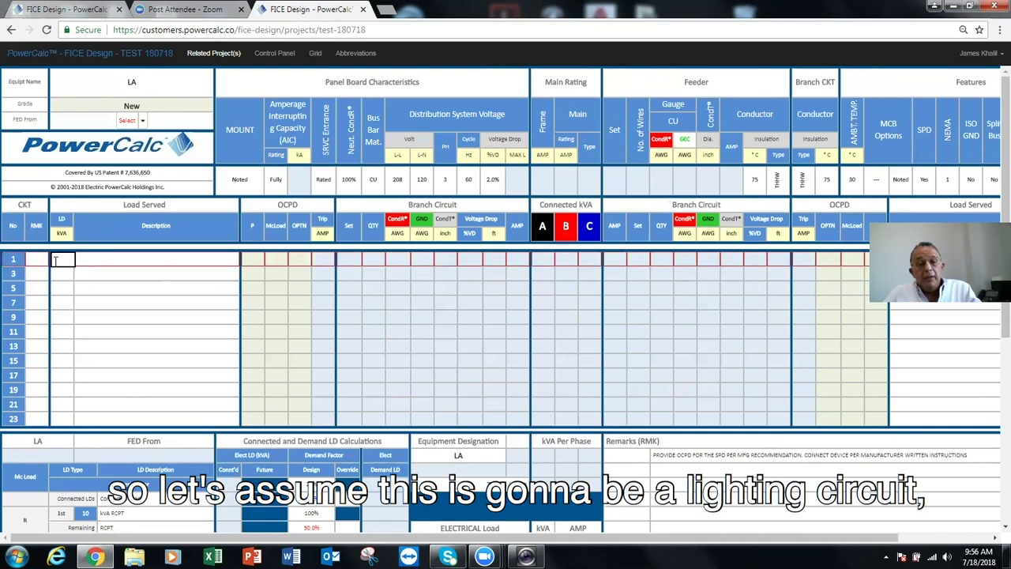
pyautogui.write('1.2')
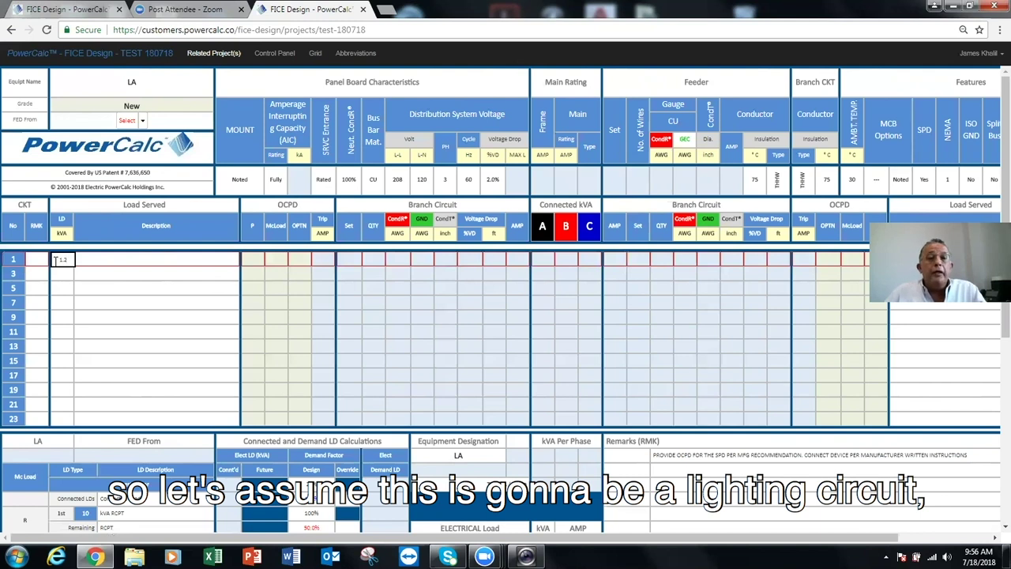
pyautogui.click(254, 263)
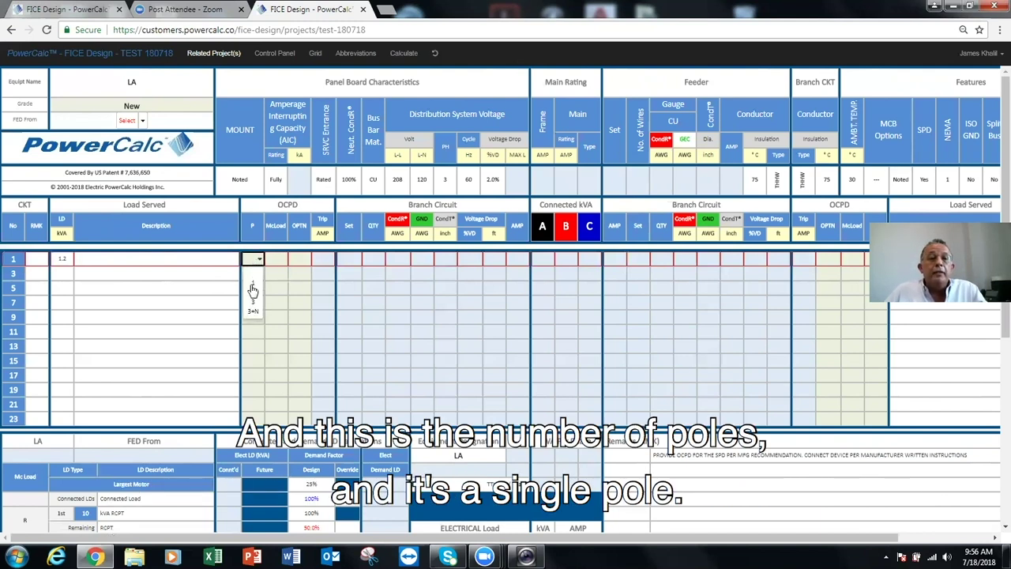
pyautogui.scroll(-1, 253, 300)
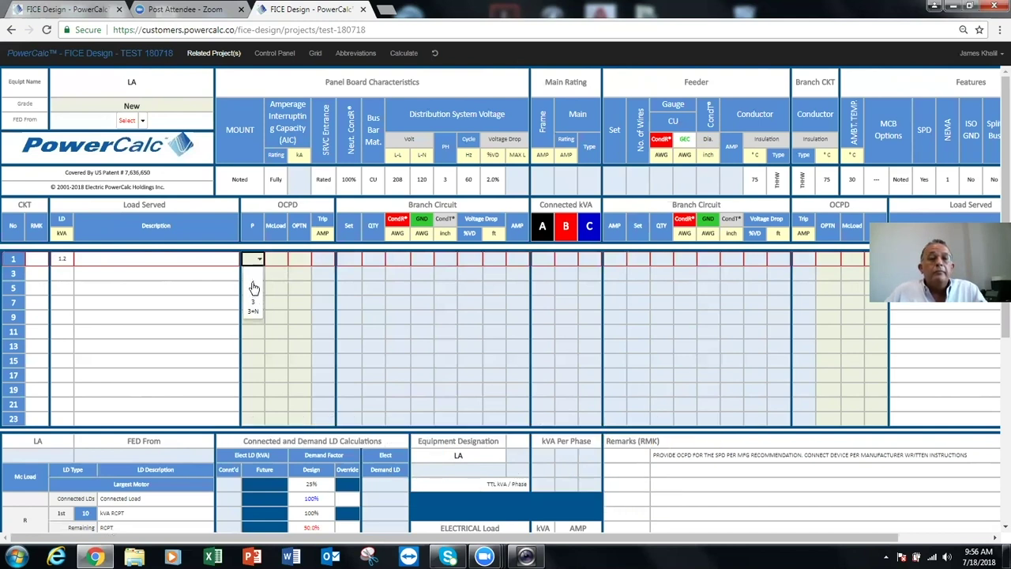
pyautogui.click(253, 288)
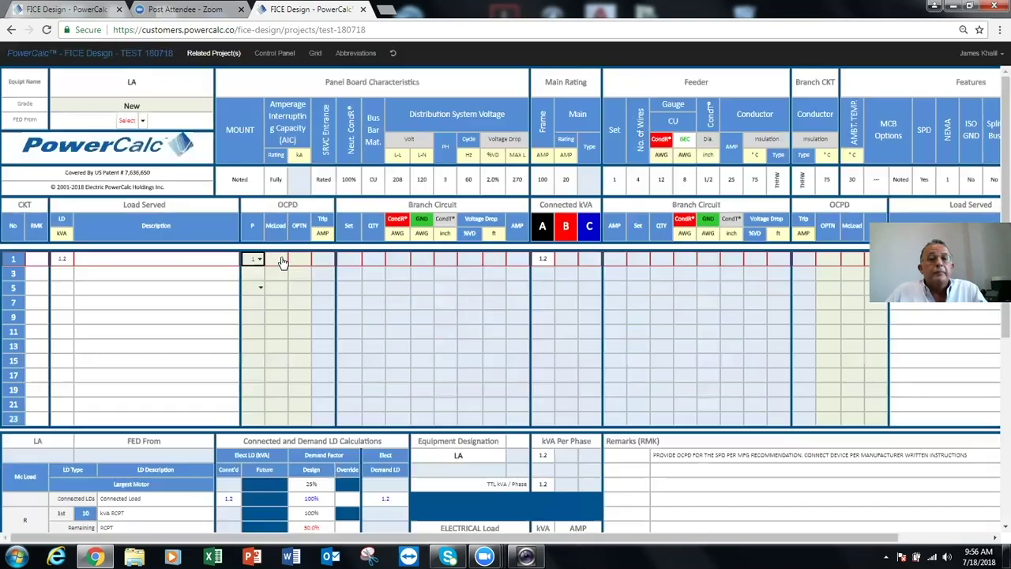
pyautogui.click(283, 261)
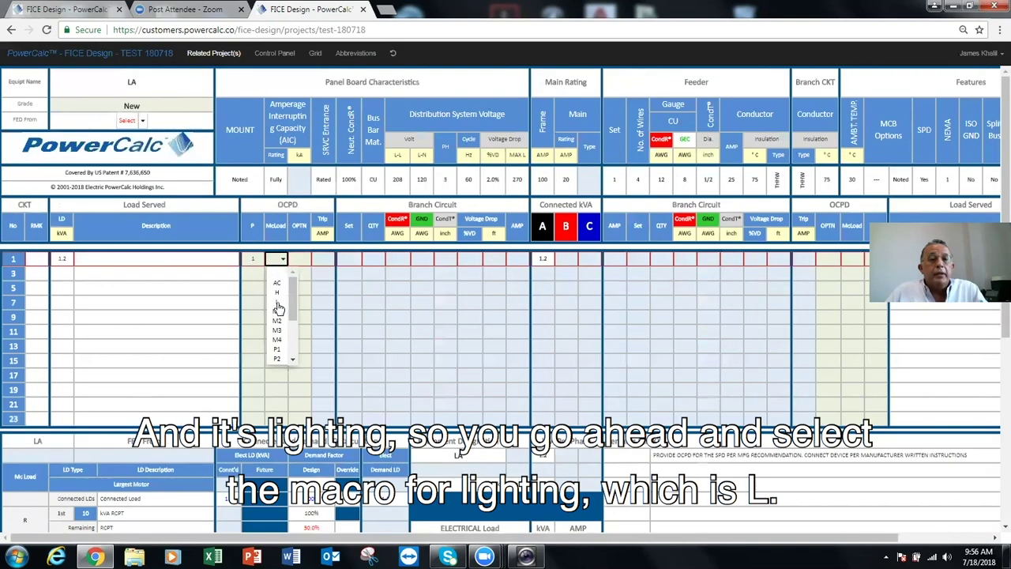
pyautogui.click(278, 307)
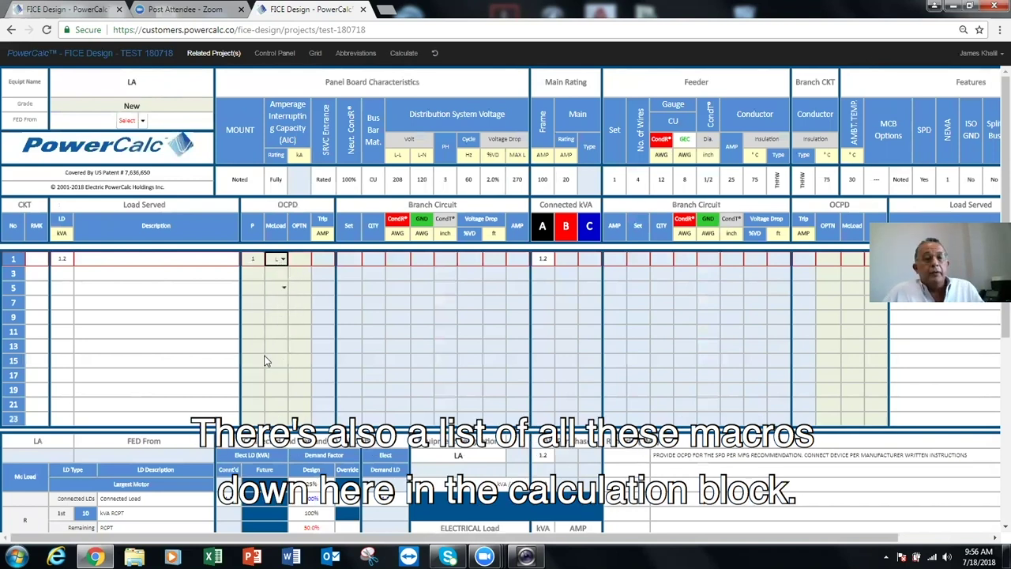
# Check the load type descriptions, describe circuit 1 as LTG HALL WAY and calculate panel LA.
pyautogui.scroll(-3, 67, 259)
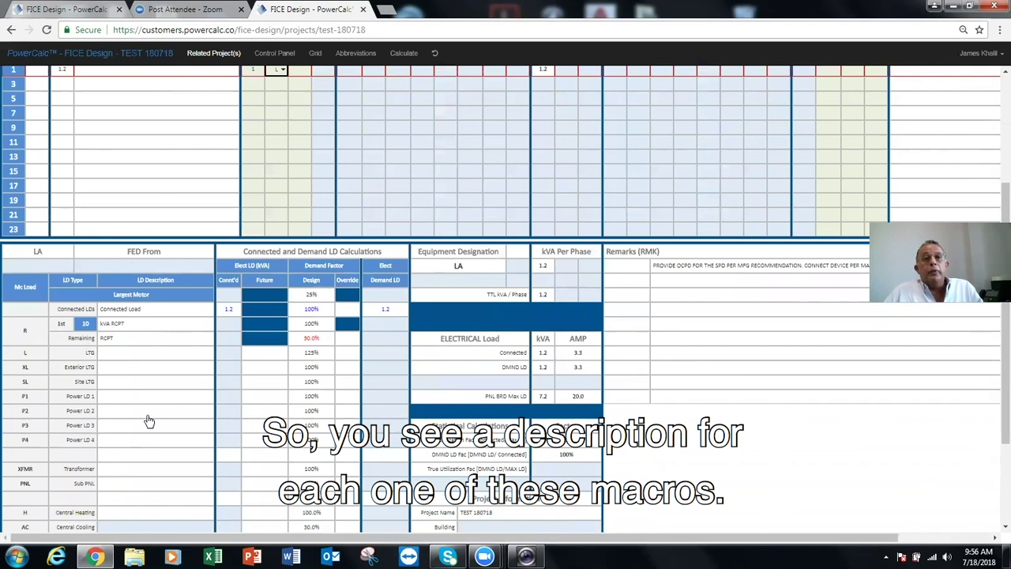
pyautogui.scroll(3, 288, 243)
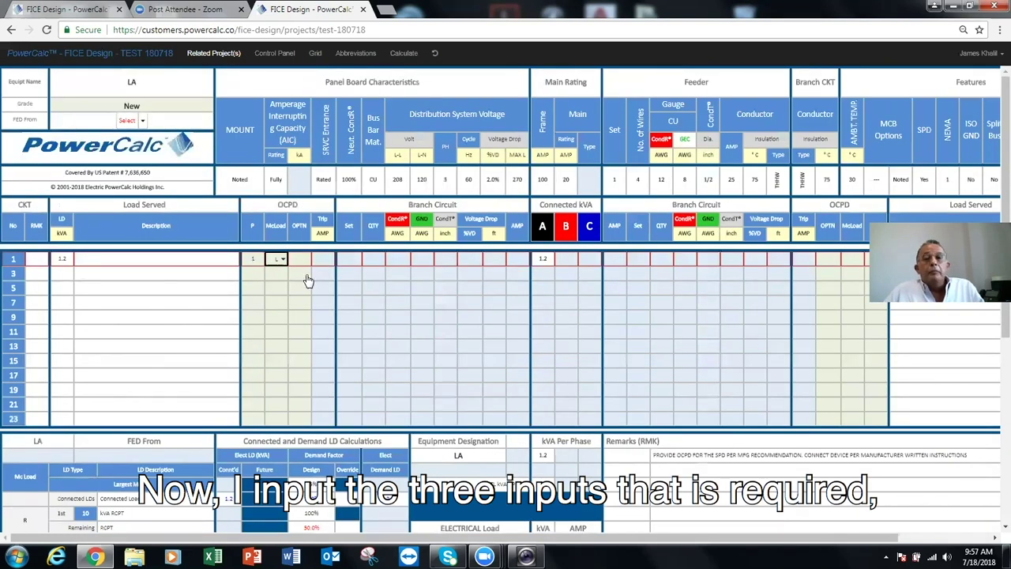
pyautogui.click(174, 257)
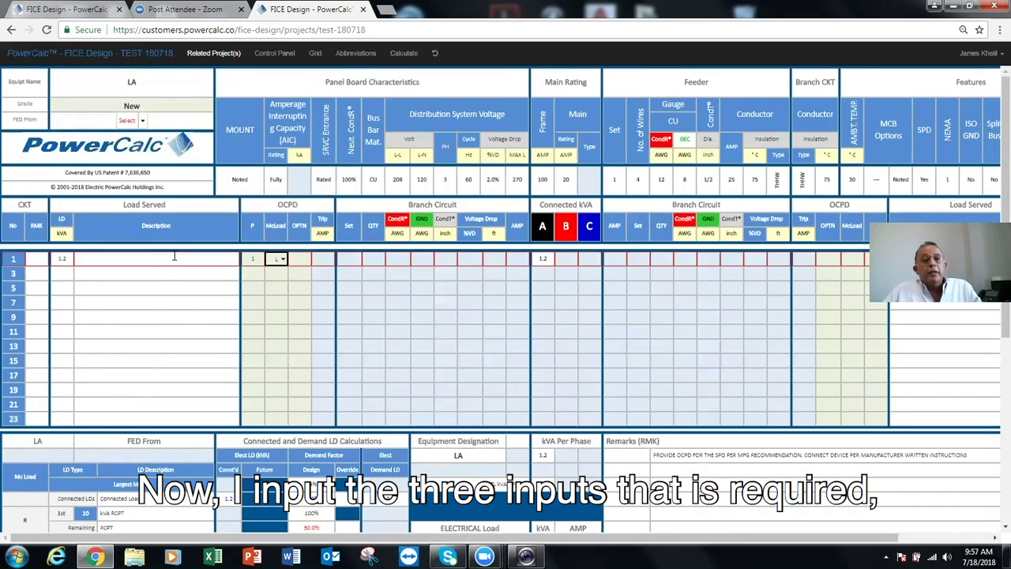
pyautogui.write('LG')
pyautogui.press('BackSpace')
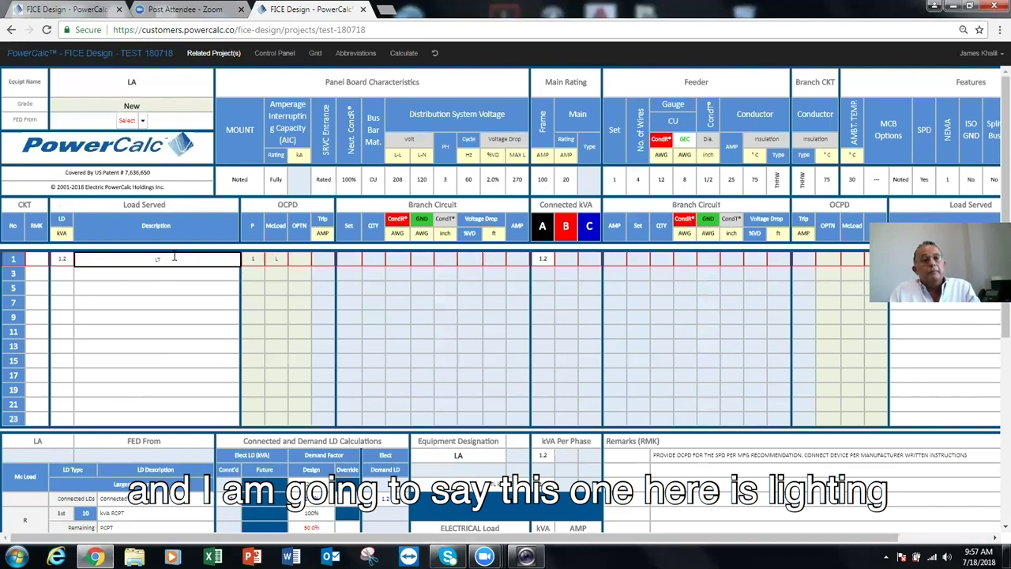
pyautogui.write('TG HALL WAY')
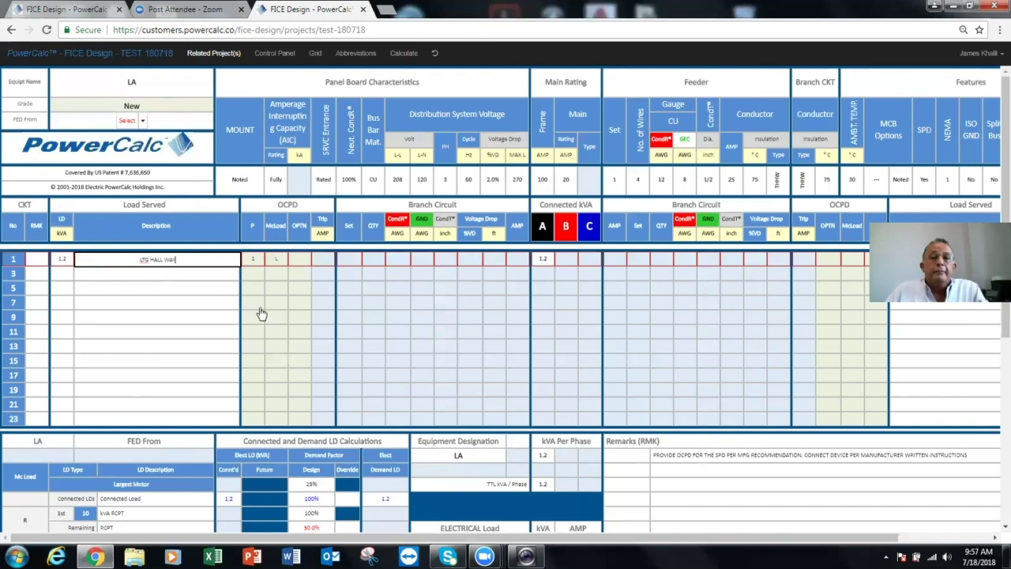
pyautogui.click(403, 55)
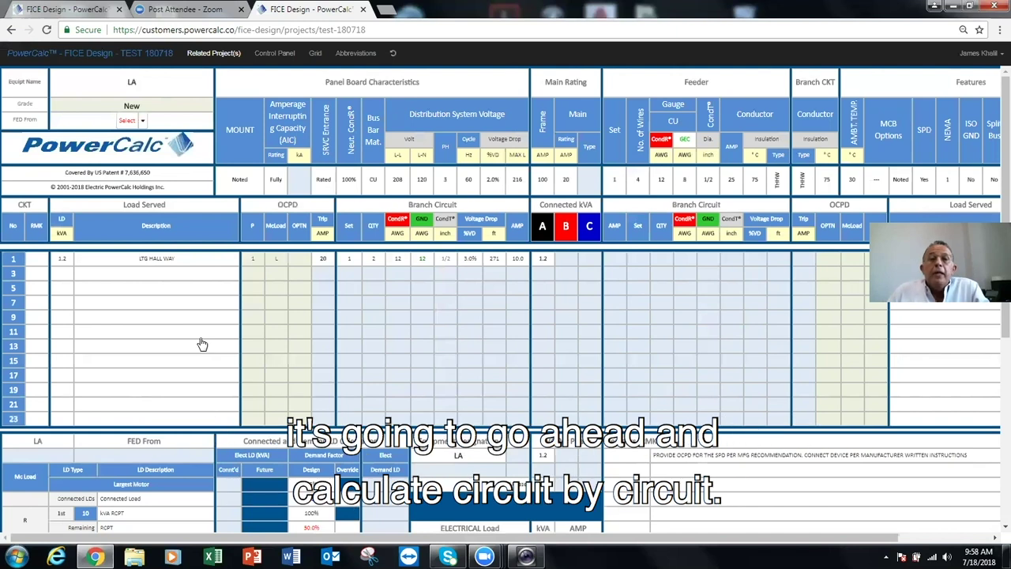
# Select circuit 2 in the branch circuit inputs wizard for panel LA and enter RCPT as its load description.
pyautogui.click(274, 53)
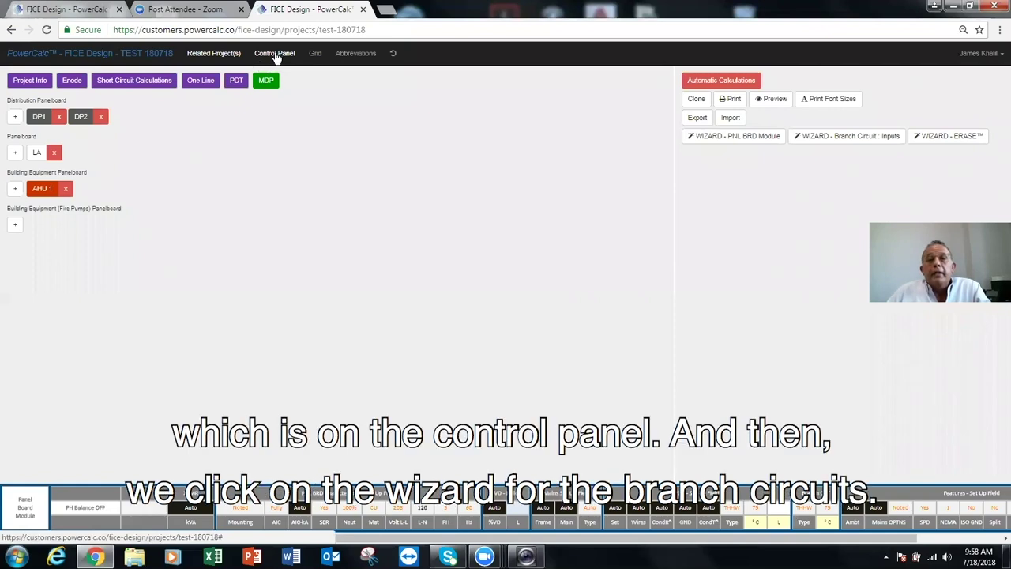
pyautogui.click(842, 139)
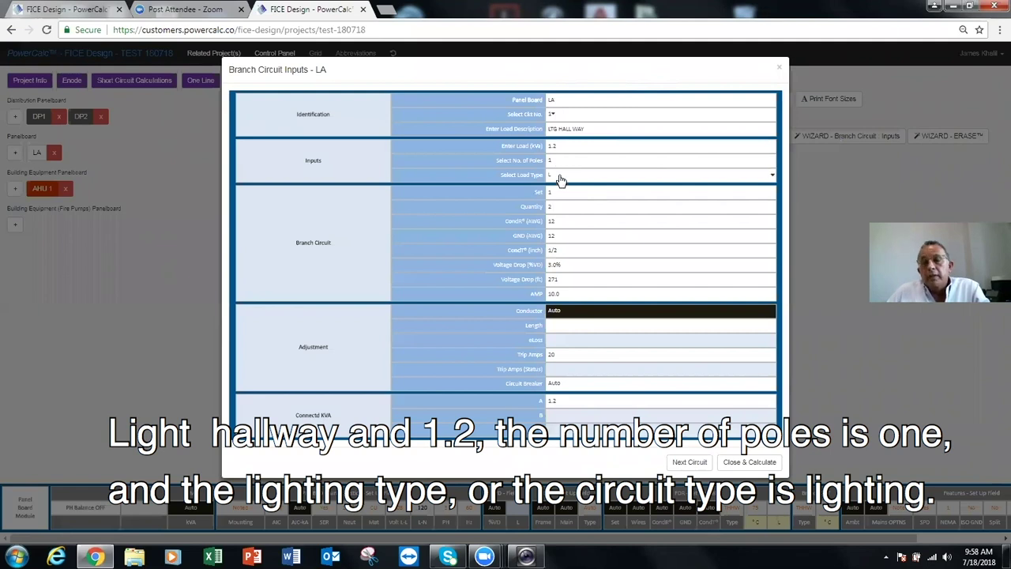
pyautogui.click(634, 117)
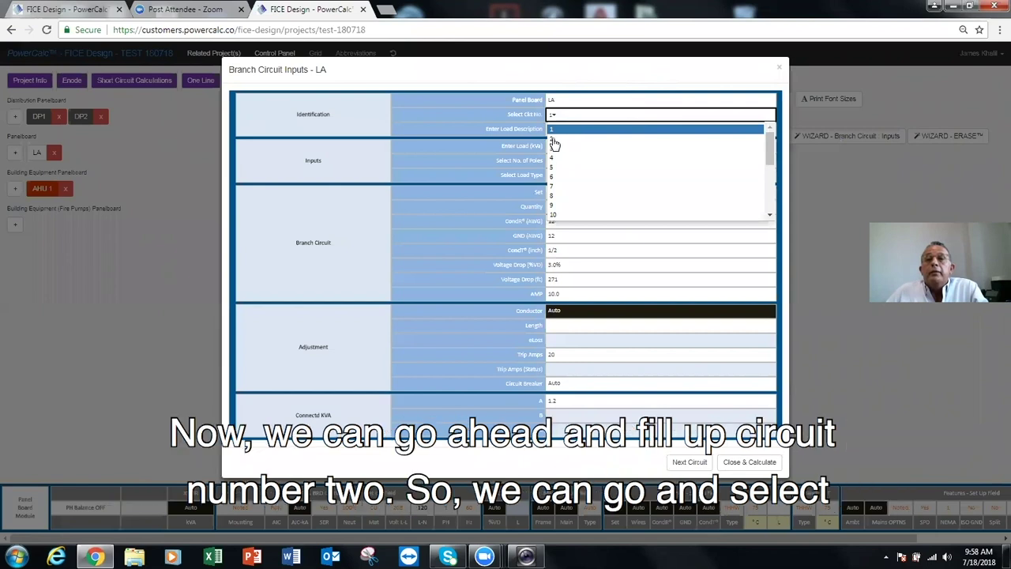
pyautogui.click(563, 140)
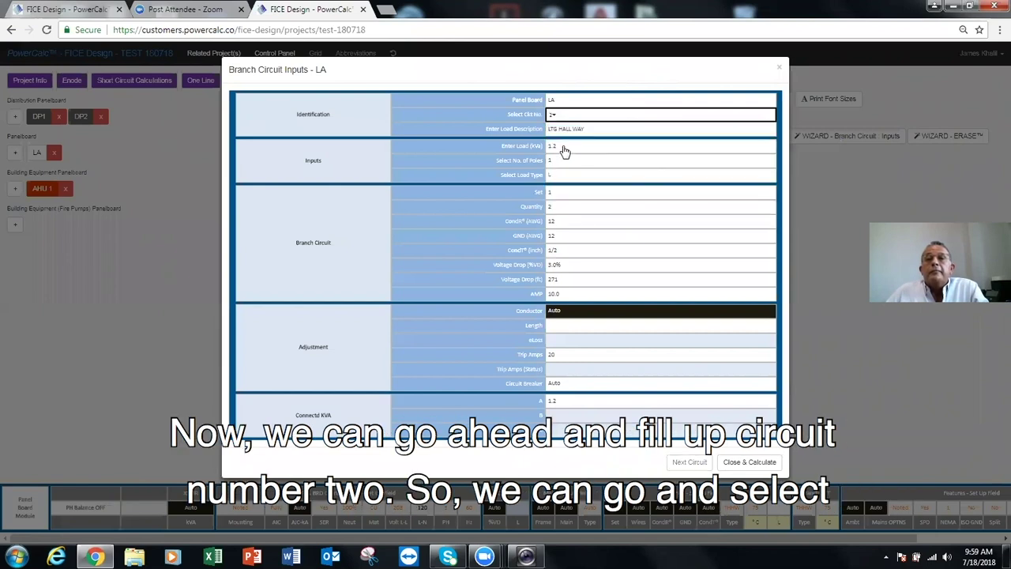
pyautogui.click(575, 129)
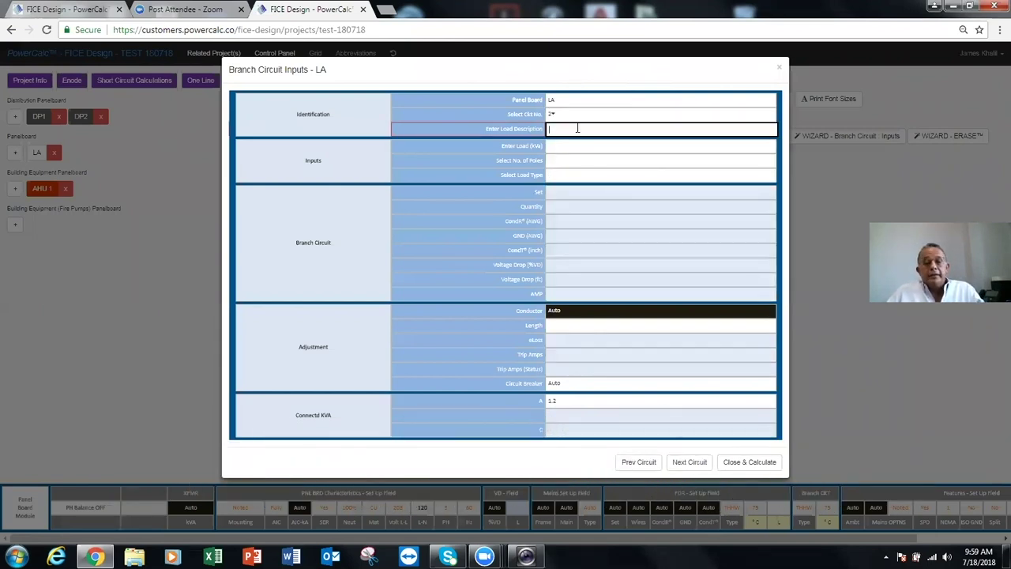
pyautogui.write('RCPT')
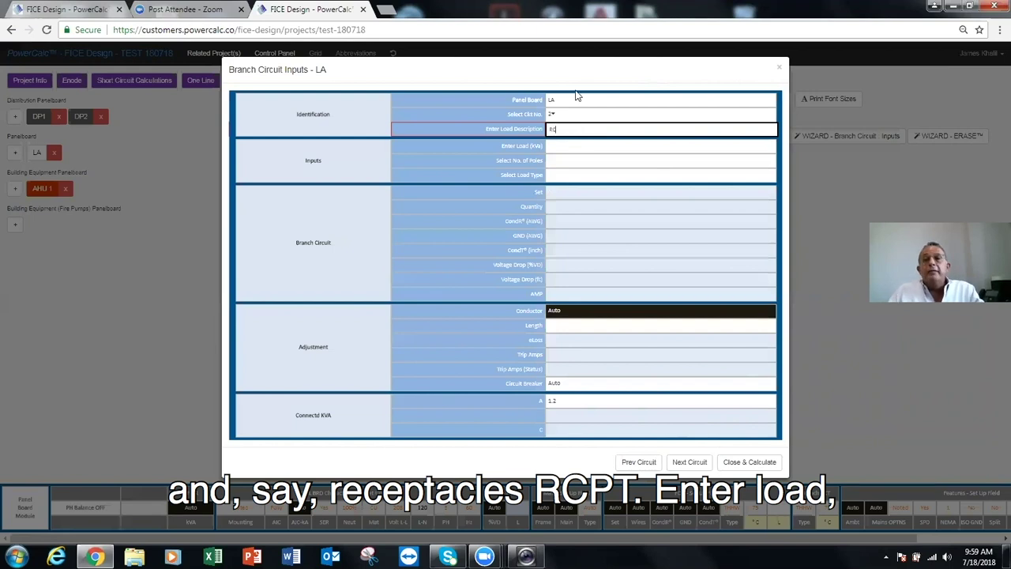
# Give circuit 2 of panel LA a 1 kVA load with 1 pole and load type R.
pyautogui.click(577, 149)
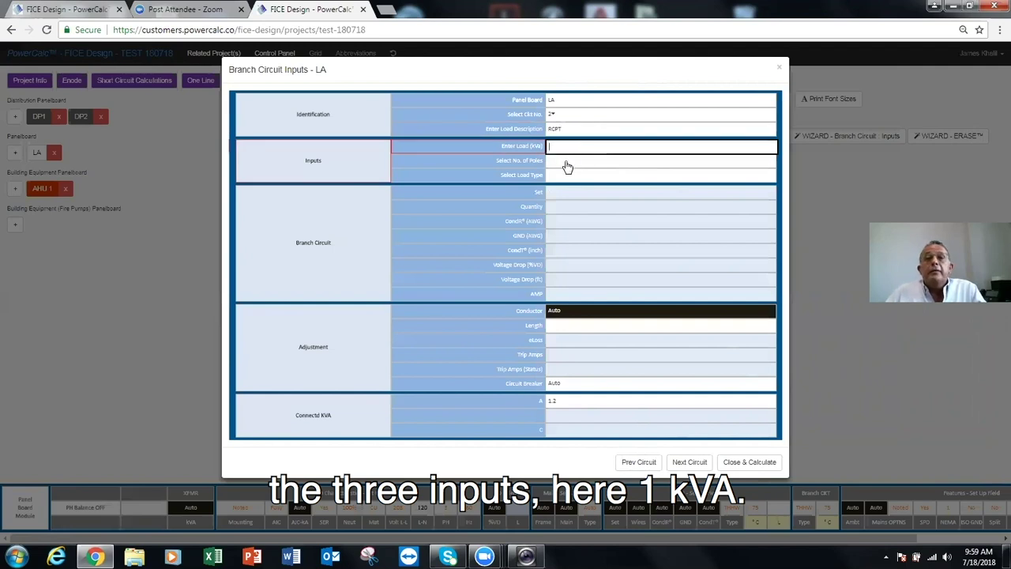
pyautogui.click(566, 163)
pyautogui.click(569, 148)
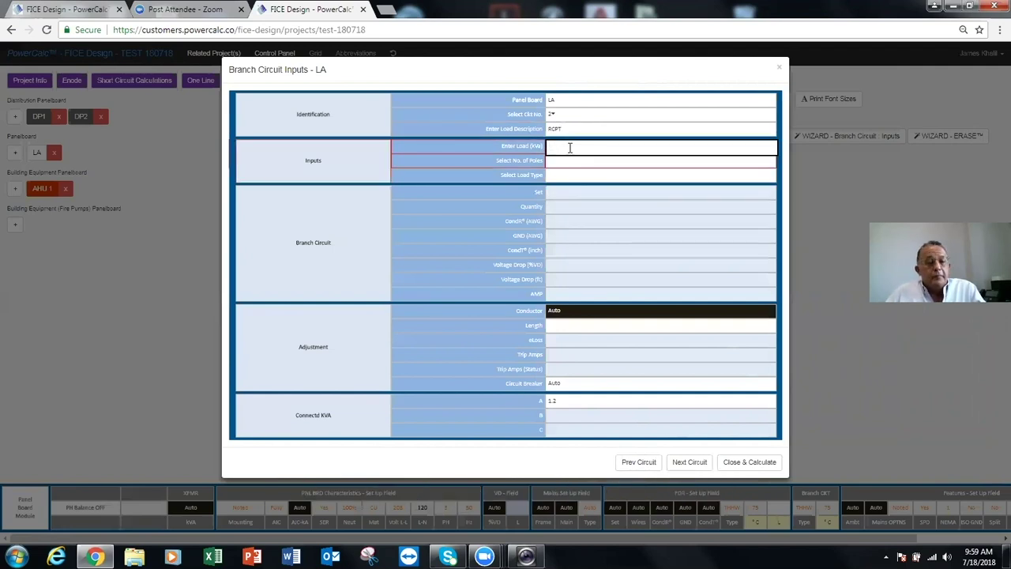
pyautogui.write('1')
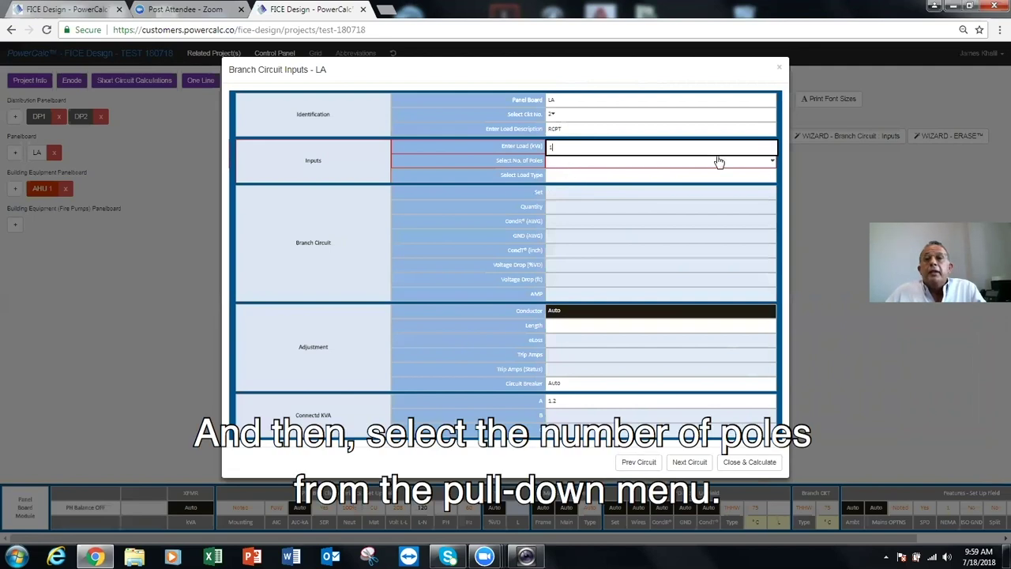
pyautogui.click(771, 162)
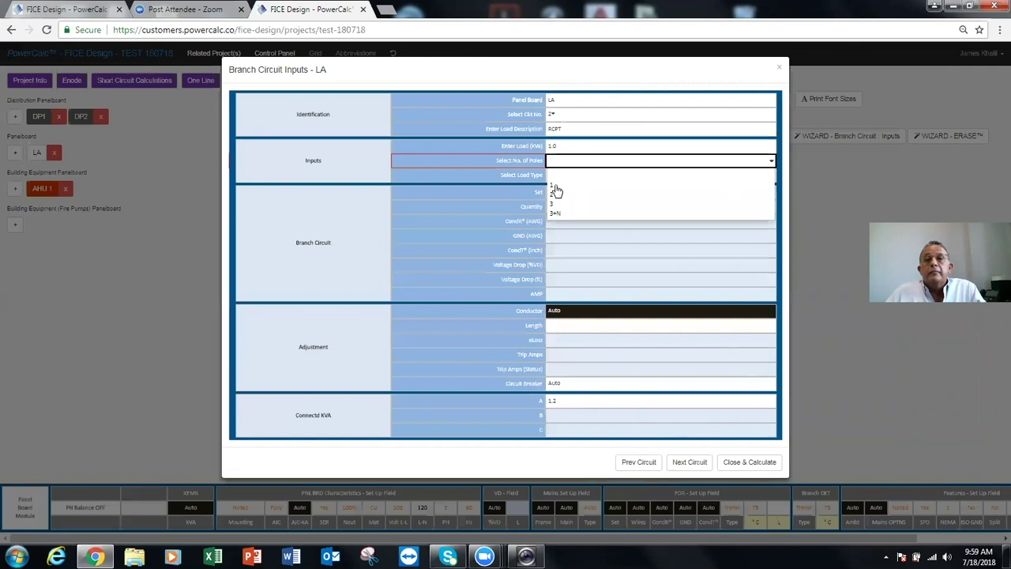
pyautogui.click(562, 184)
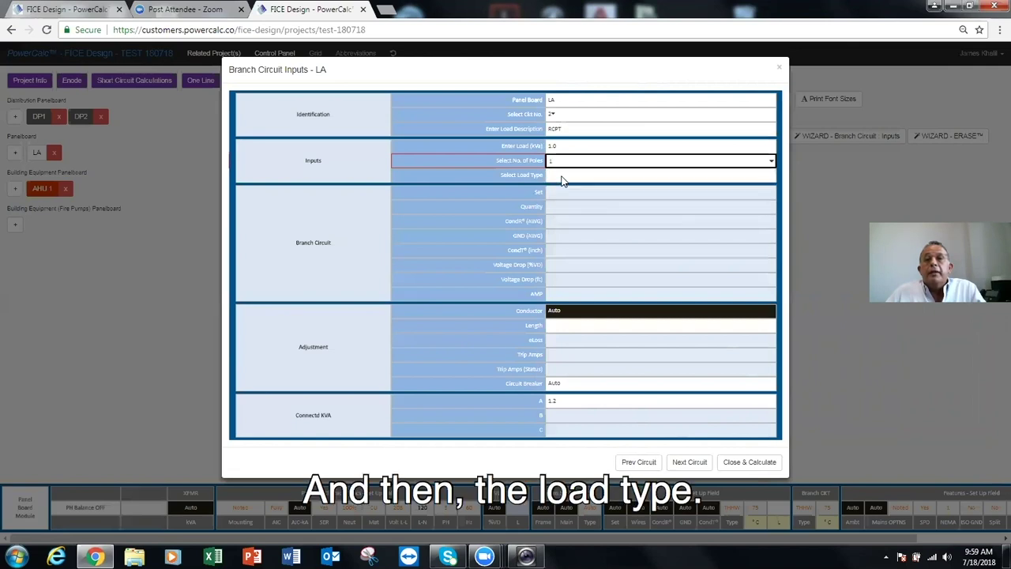
pyautogui.click(701, 181)
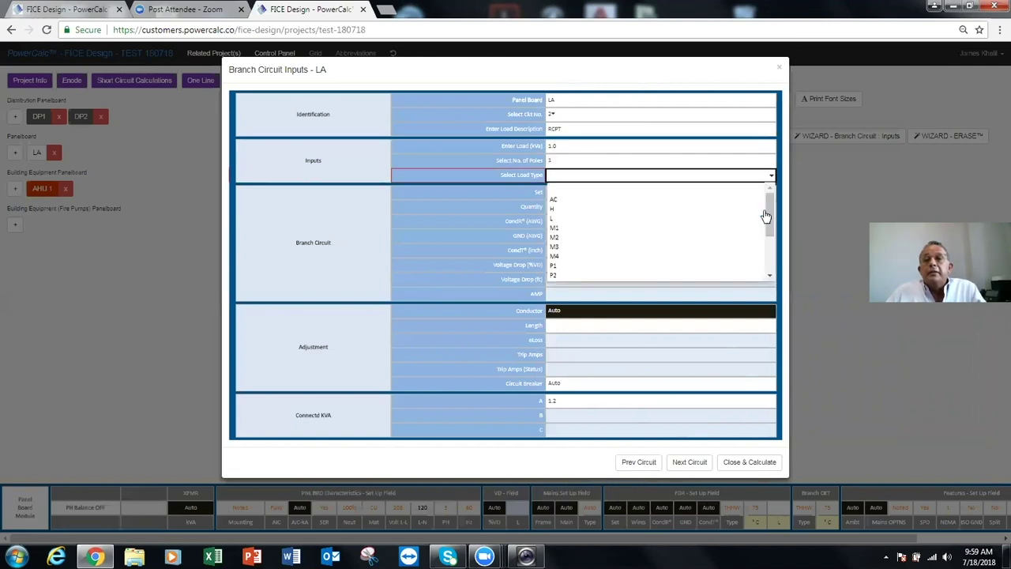
pyautogui.scroll(-1, 551, 276)
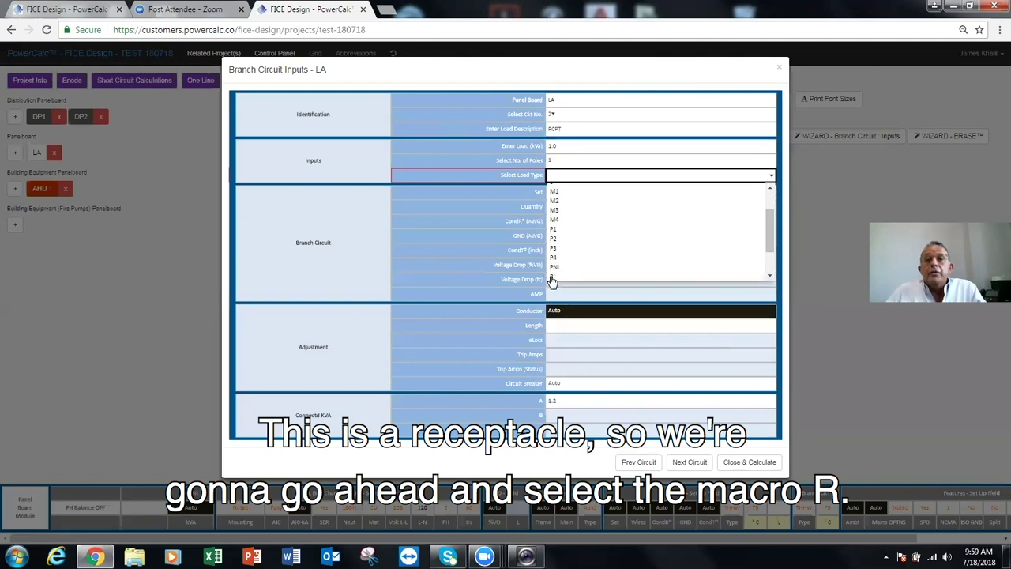
pyautogui.click(550, 277)
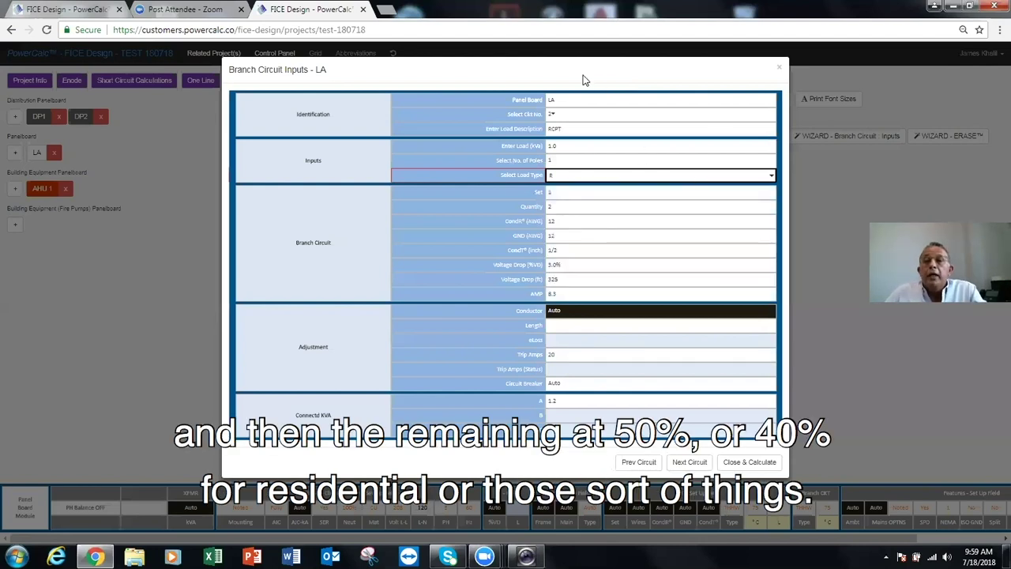
# Advance to circuit 3 of panel LA, describe its load as PUMP and set the load to 4 kVA.
pyautogui.click(689, 461)
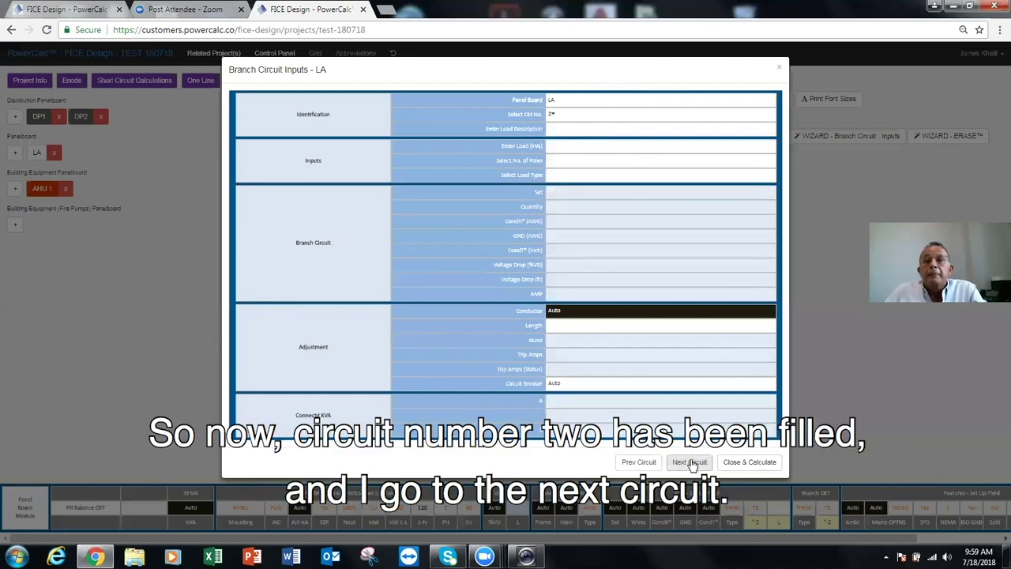
pyautogui.click(561, 127)
pyautogui.write('PUMP')
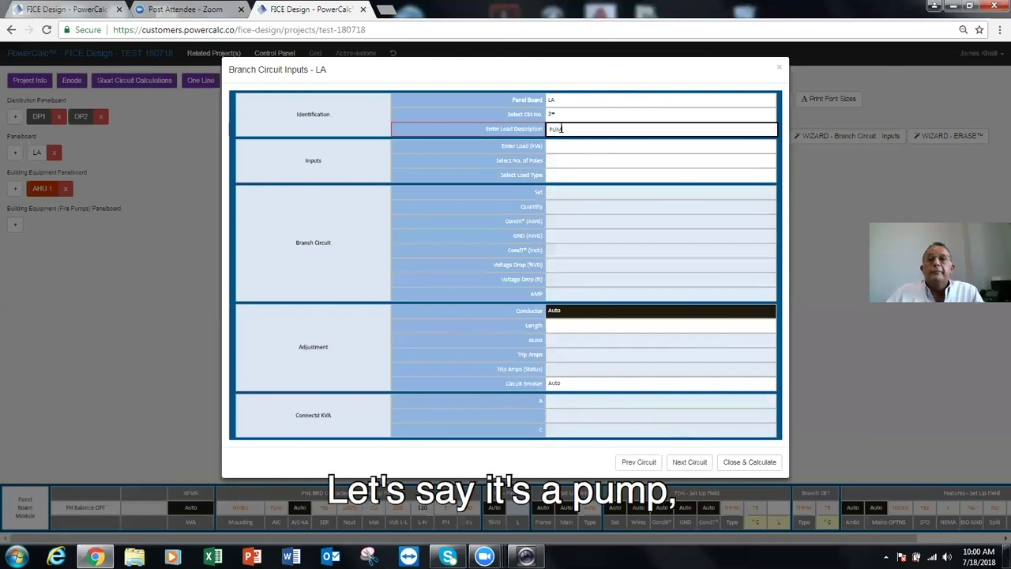
pyautogui.click(564, 147)
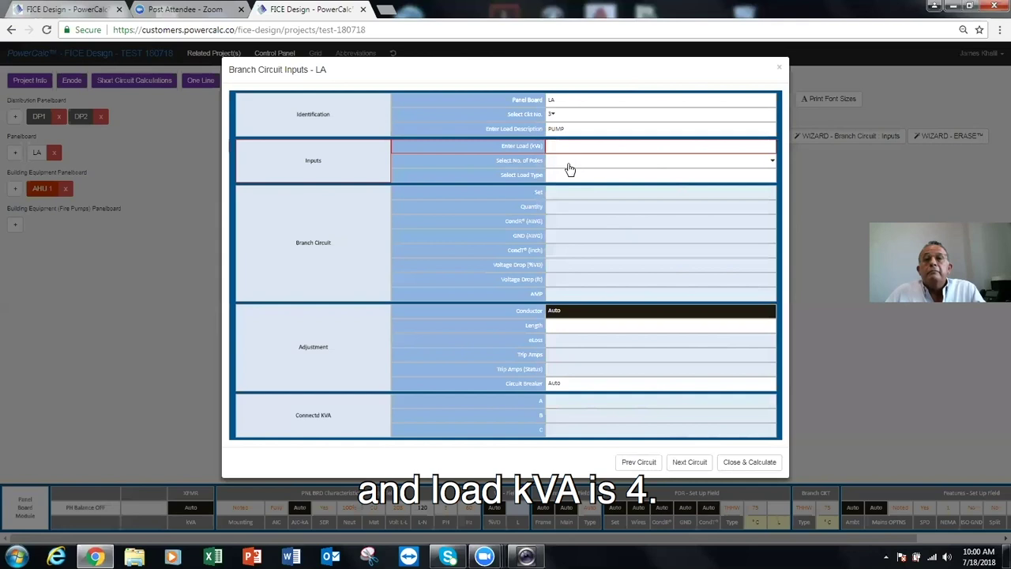
pyautogui.click(559, 145)
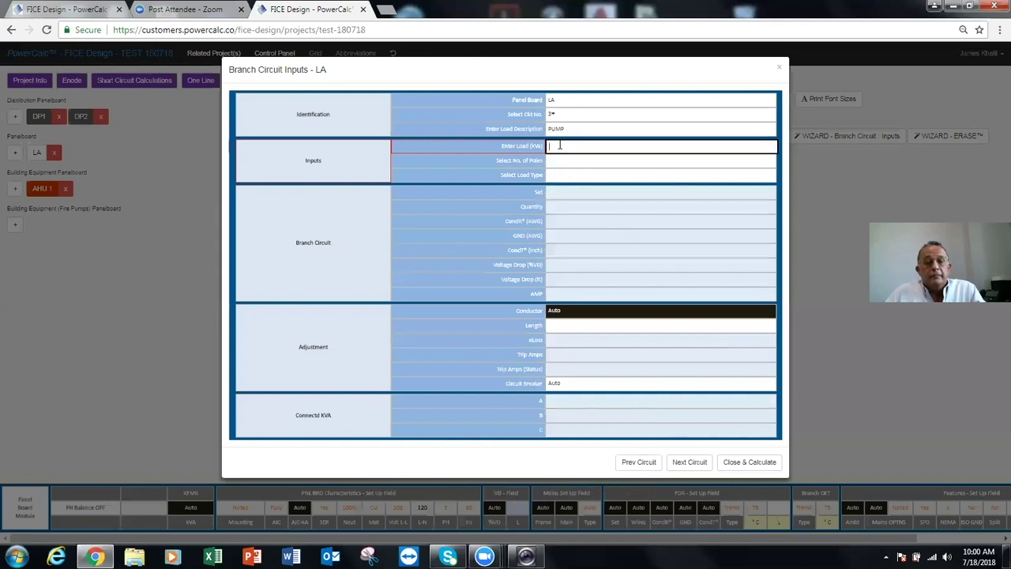
pyautogui.write('4')
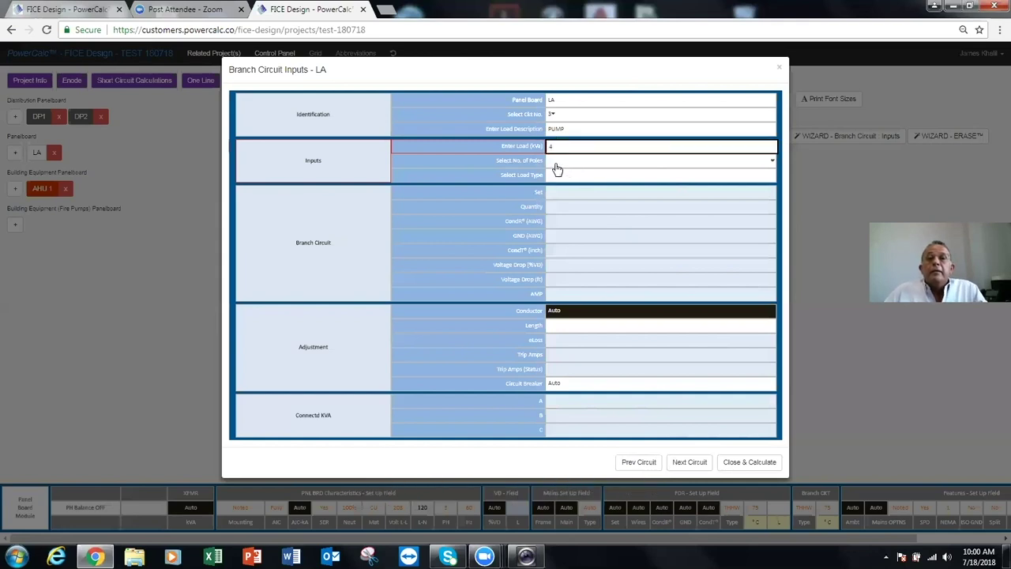
# Set circuit 3 to 3 poles with load type M1, then close the branch circuit wizard and calculate panel LA.
pyautogui.click(557, 164)
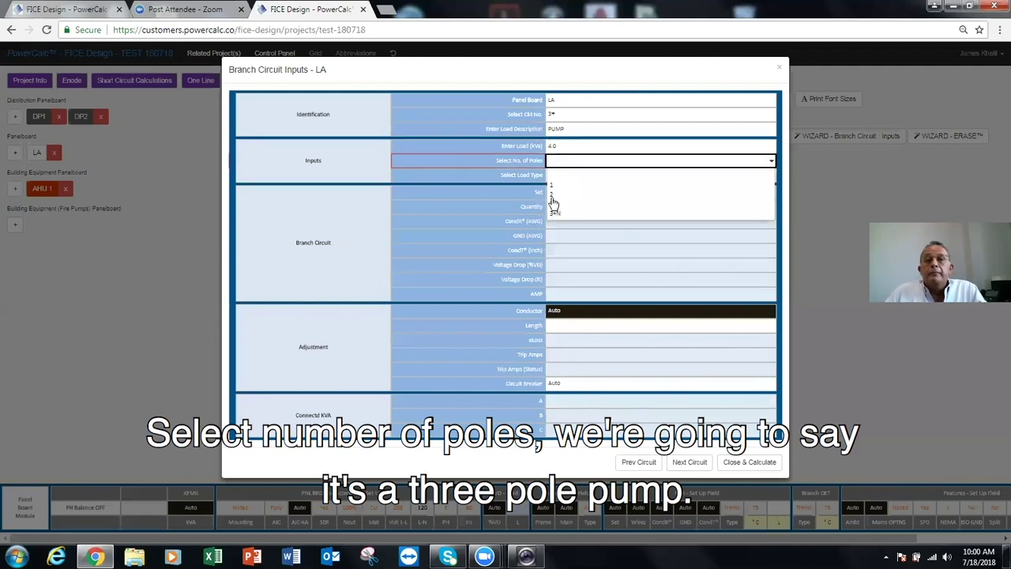
pyautogui.click(555, 199)
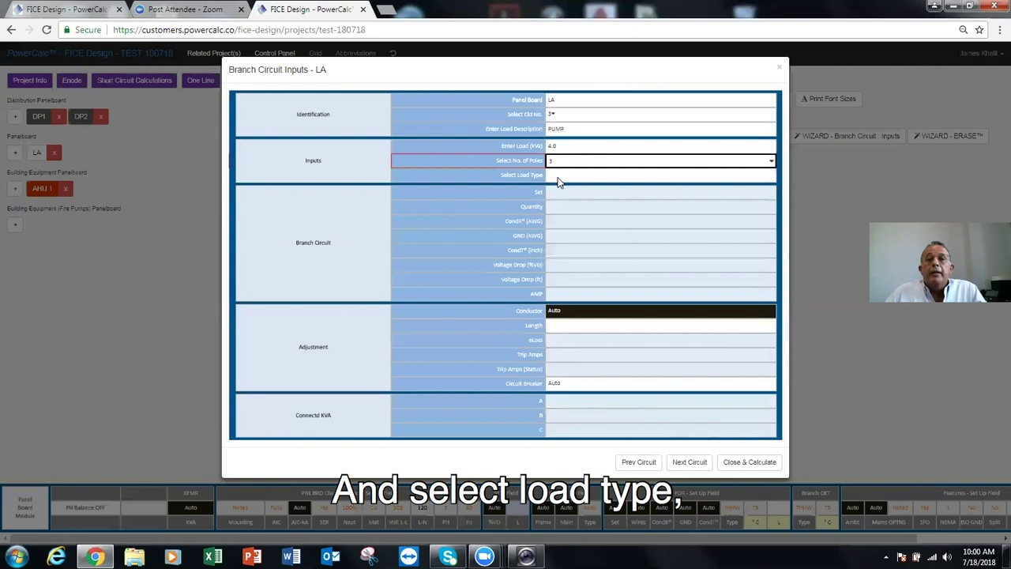
pyautogui.click(553, 177)
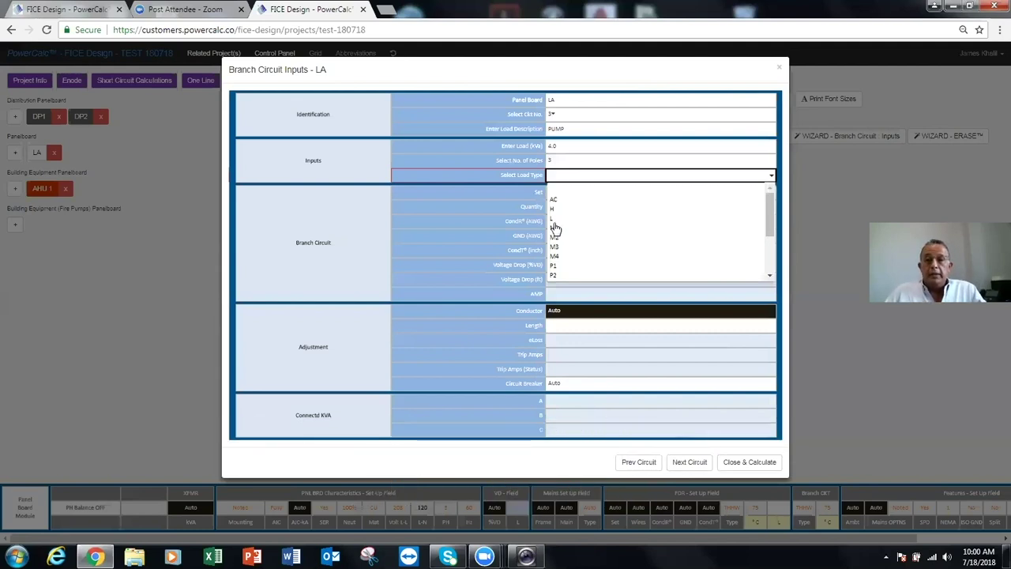
pyautogui.click(554, 227)
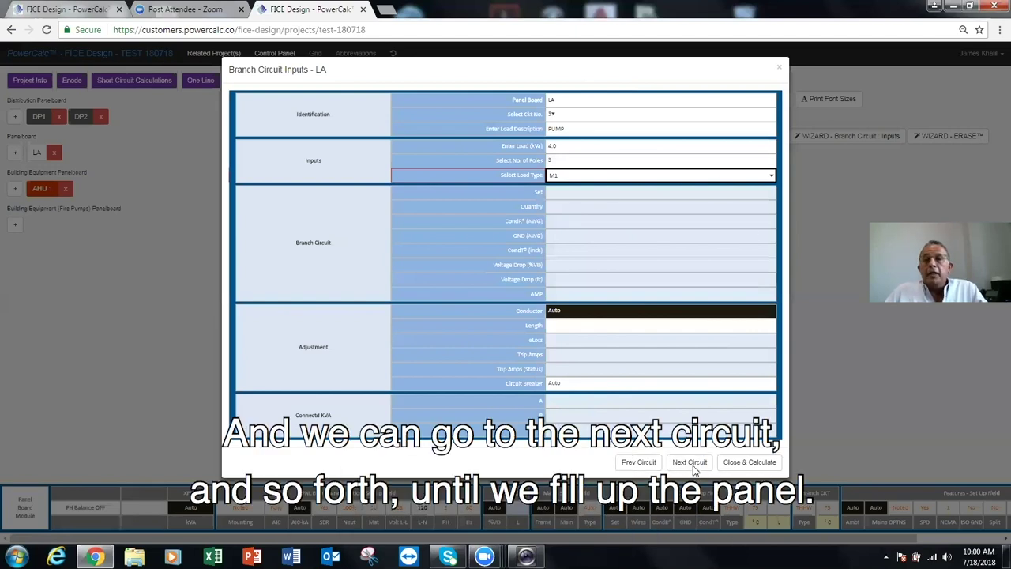
pyautogui.click(748, 462)
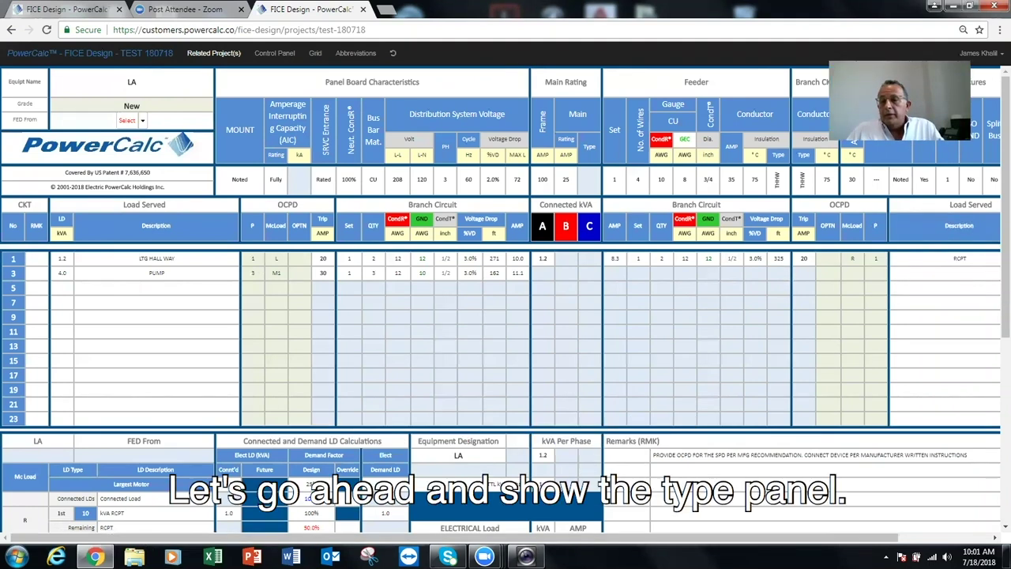
# Feed panel LA from circuit 1 of the MDP.
pyautogui.hotkey('ctrl', '-')
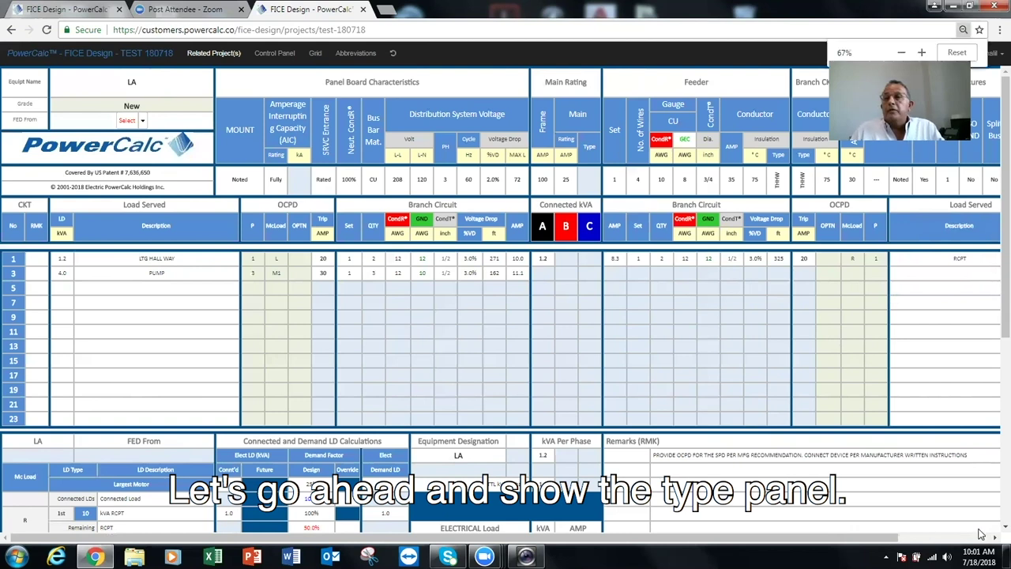
pyautogui.hotkey('ctrl', '-')
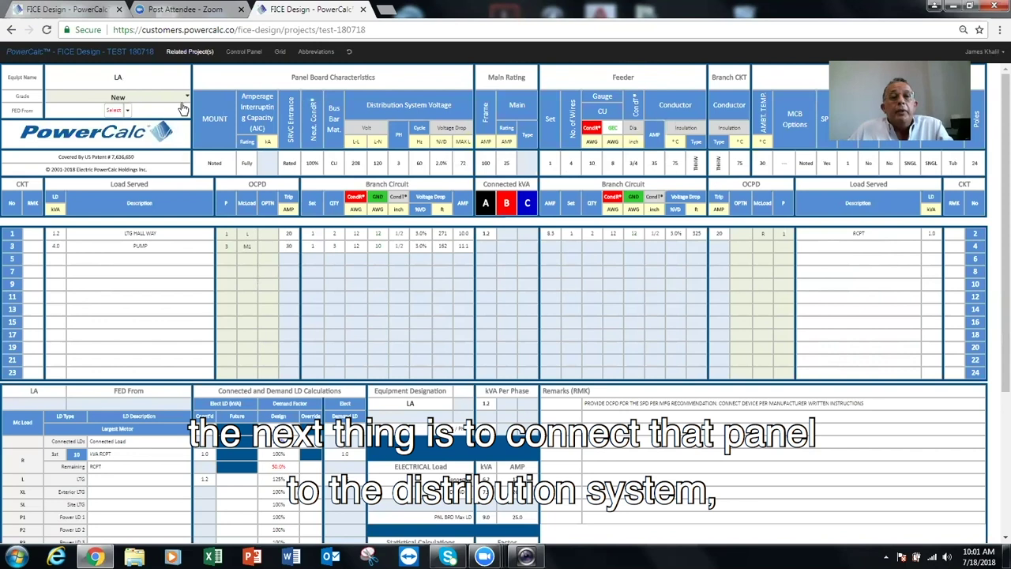
pyautogui.click(126, 111)
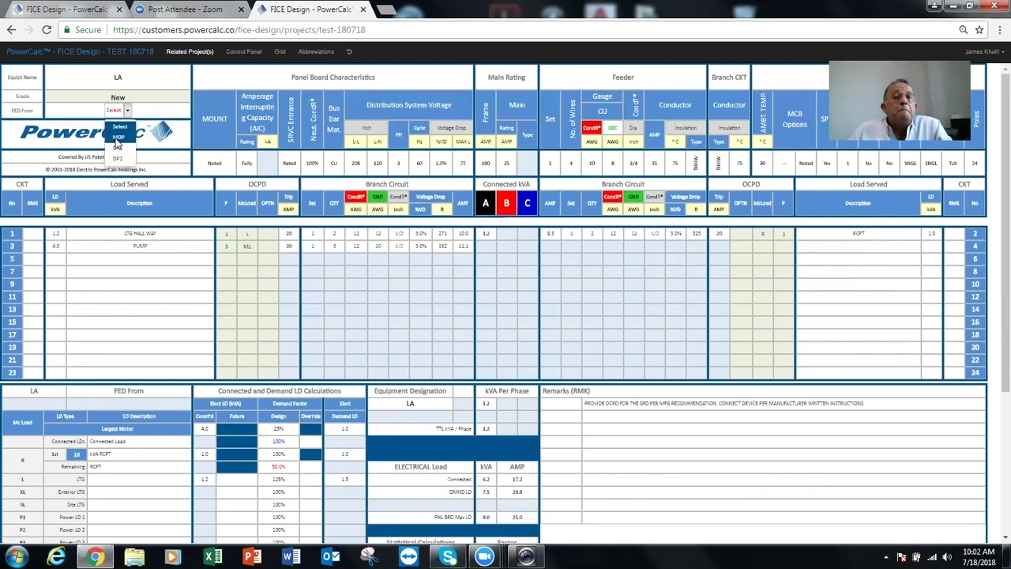
pyautogui.click(117, 138)
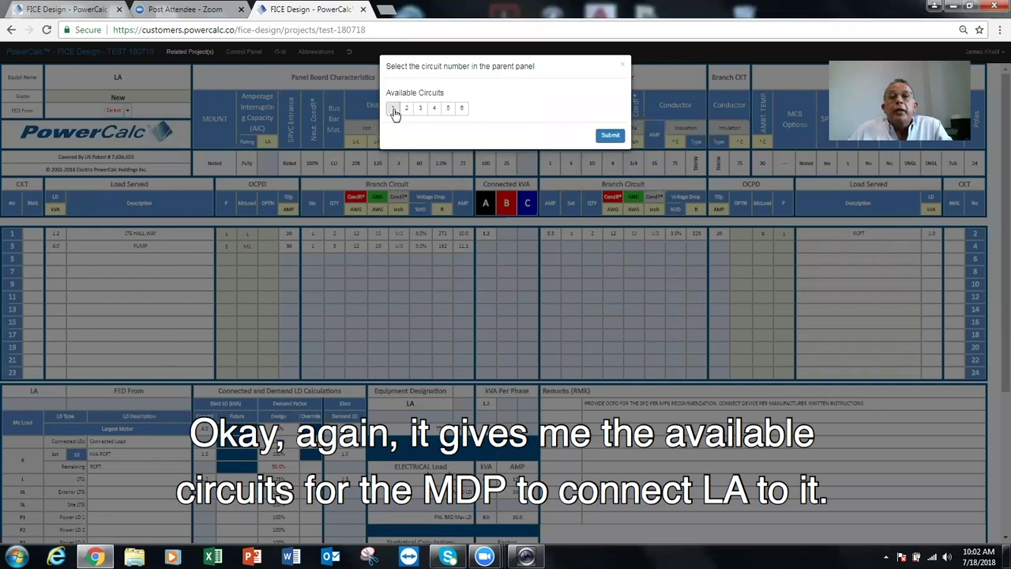
pyautogui.click(393, 111)
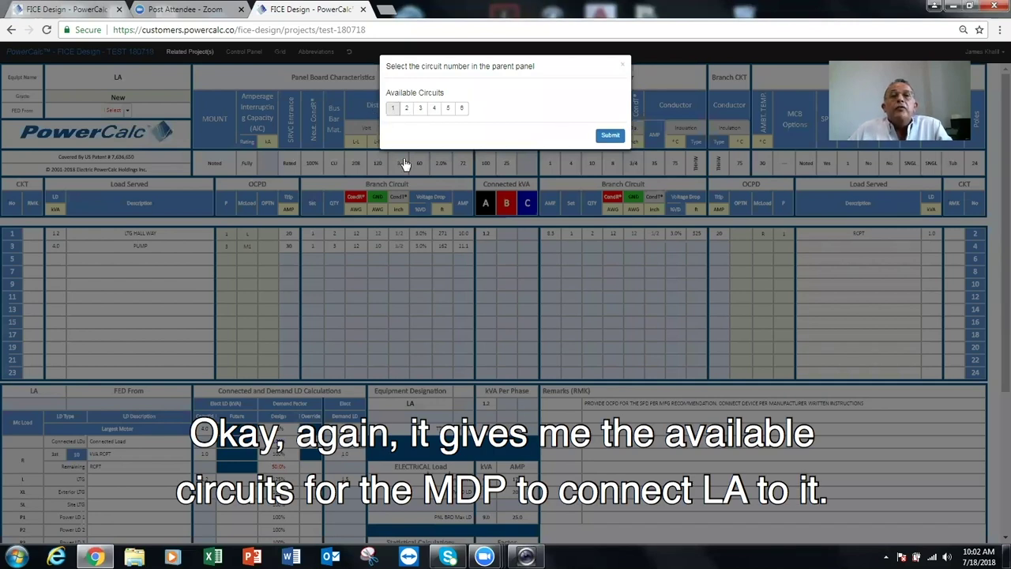
pyautogui.click(607, 137)
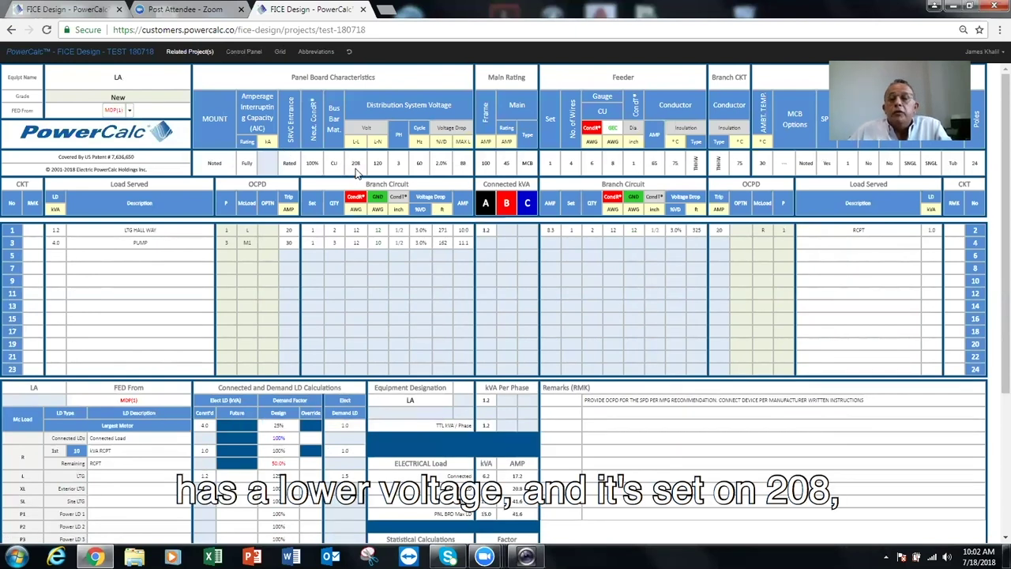
# Open the parent MDP schedule to check its distribution voltage, then return to LA and examine its electrical load section.
pyautogui.click(112, 112)
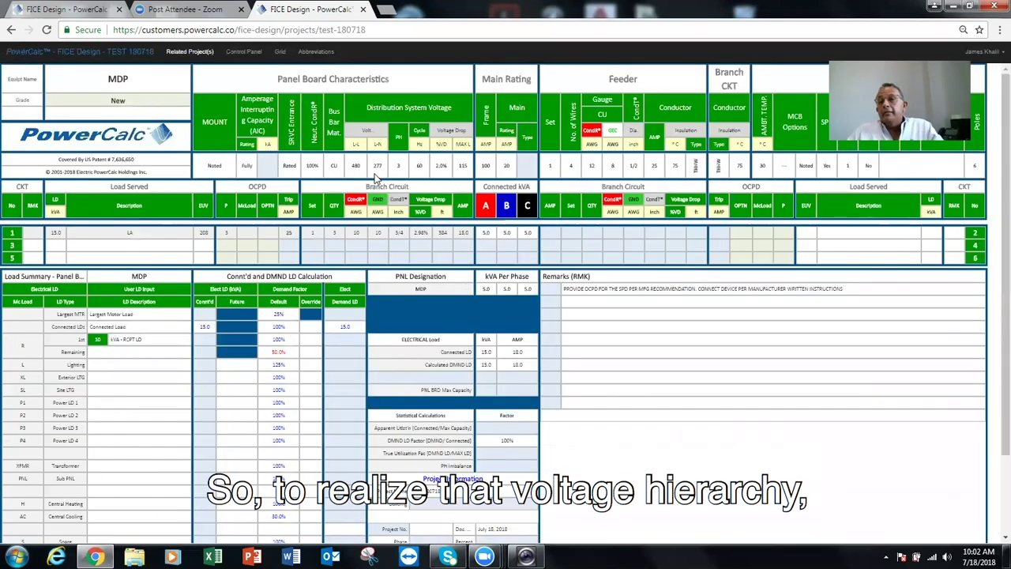
pyautogui.click(135, 234)
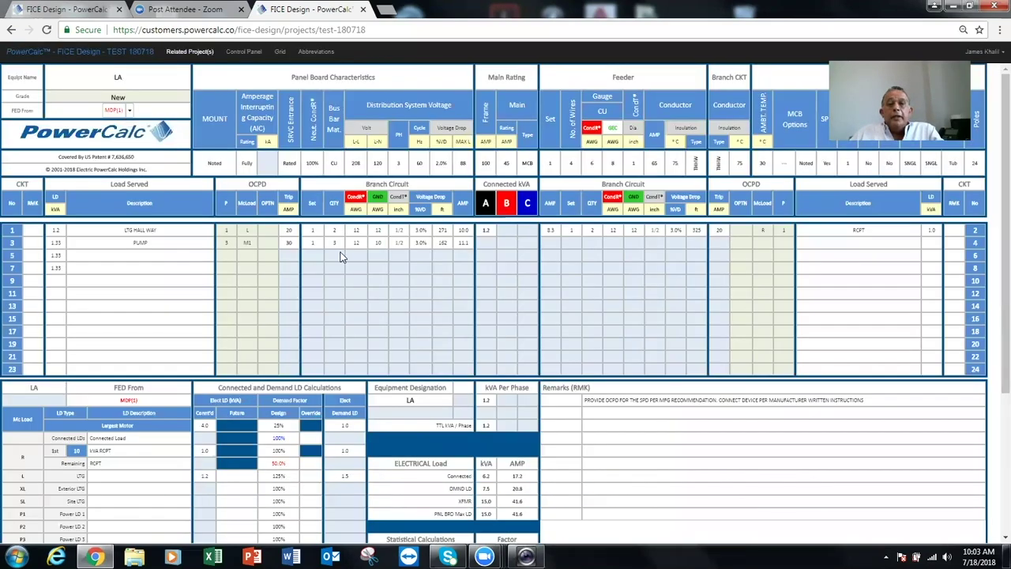
pyautogui.scroll(-1, 430, 438)
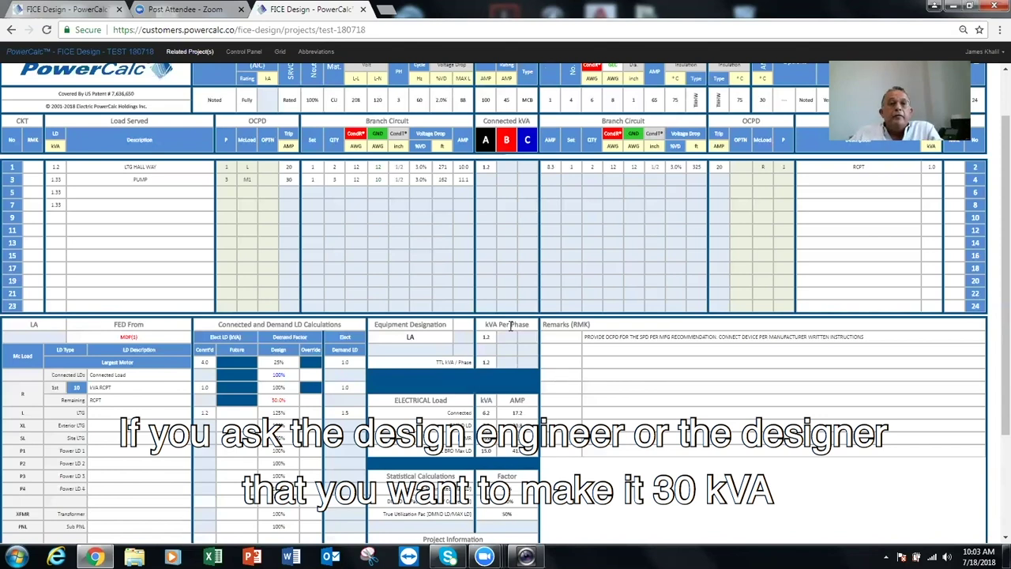
# Set the transformer size in LA's panelboard module wizard to 30 kVA and calculate the panel.
pyautogui.click(244, 53)
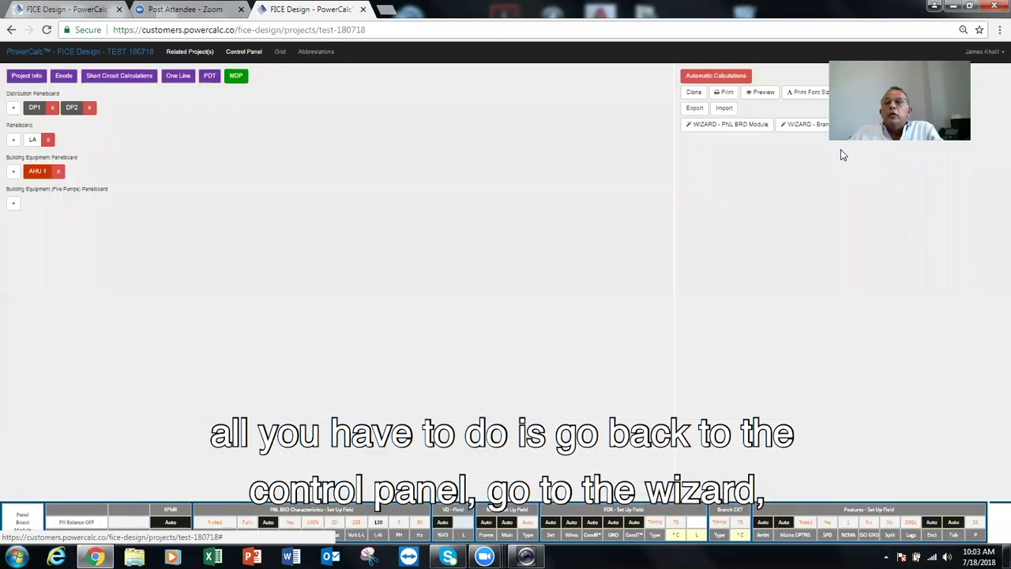
pyautogui.click(741, 124)
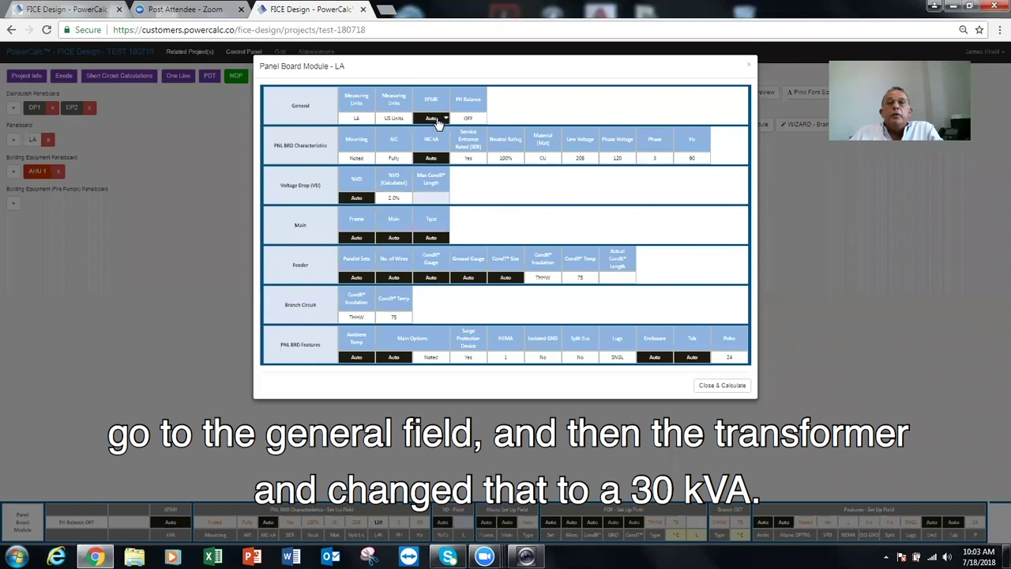
pyautogui.click(434, 120)
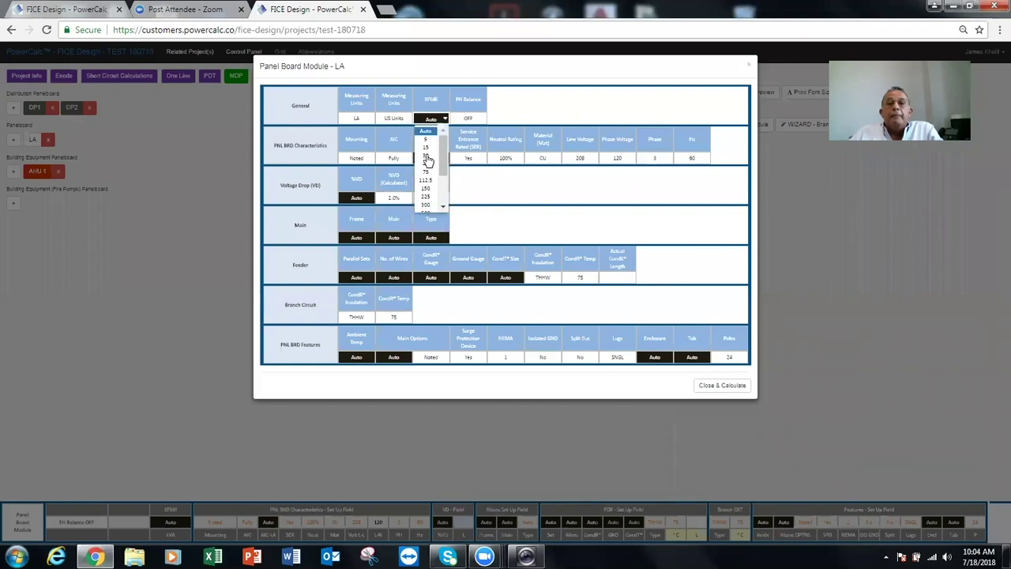
pyautogui.click(427, 158)
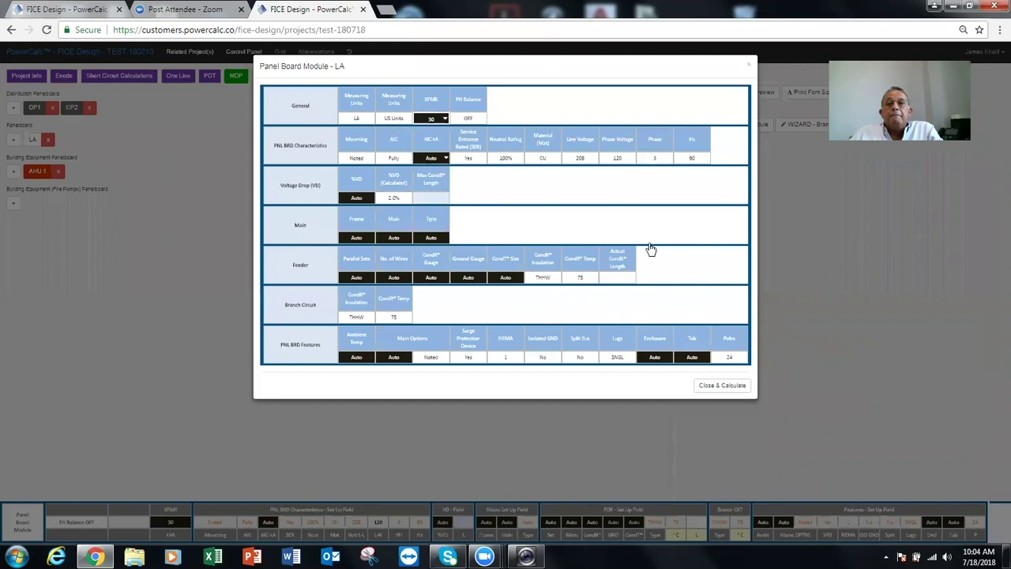
pyautogui.click(720, 389)
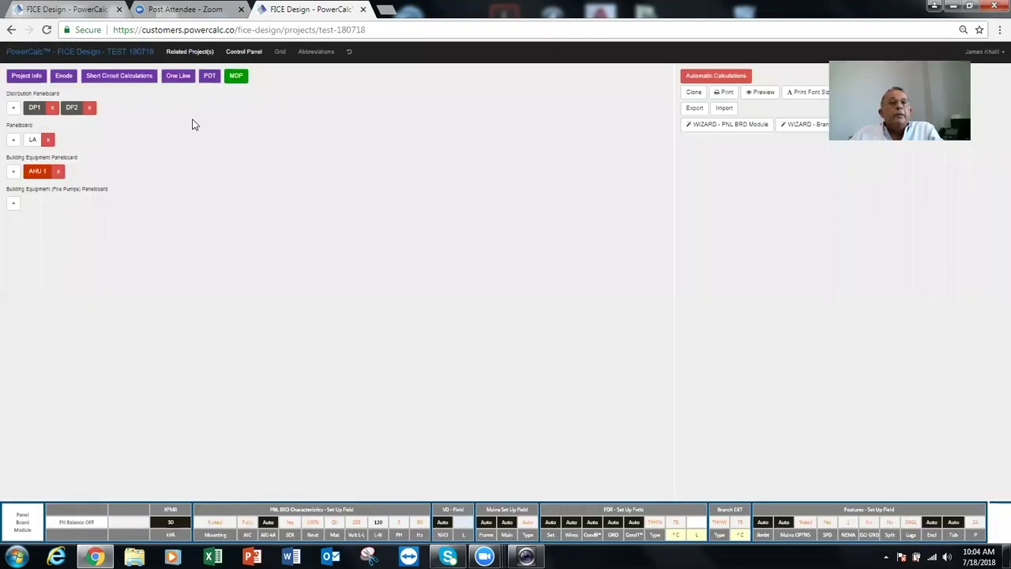
# Return to LA's panel schedule and review its feeder, main rating and electrical load values.
pyautogui.click(243, 52)
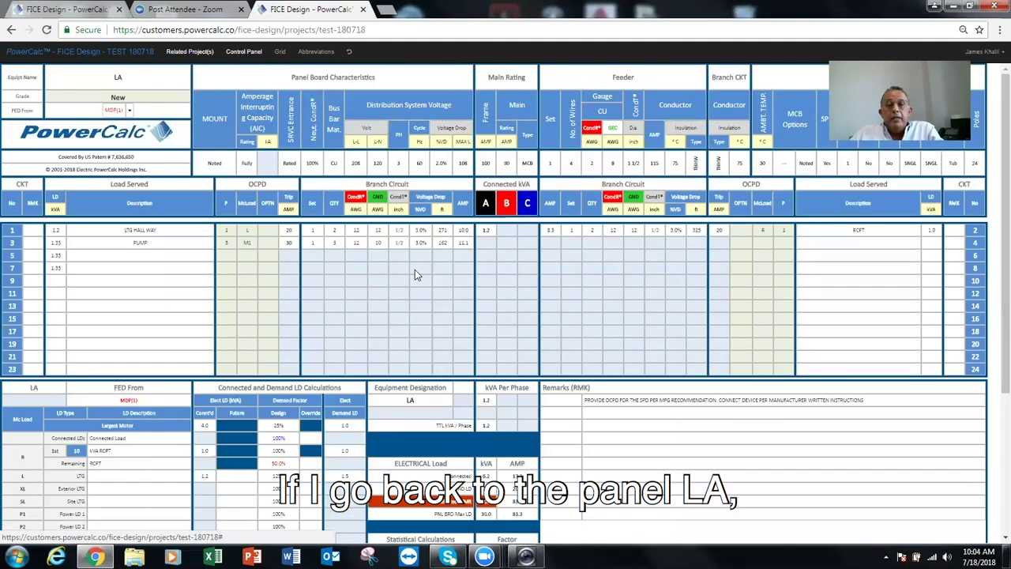
pyautogui.scroll(-1, 415, 269)
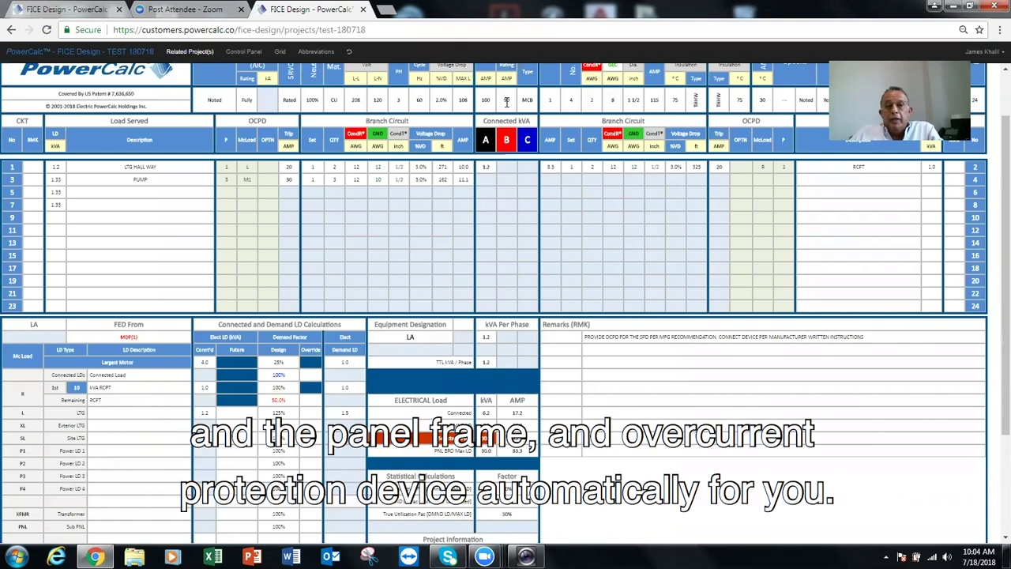
pyautogui.scroll(1, 575, 348)
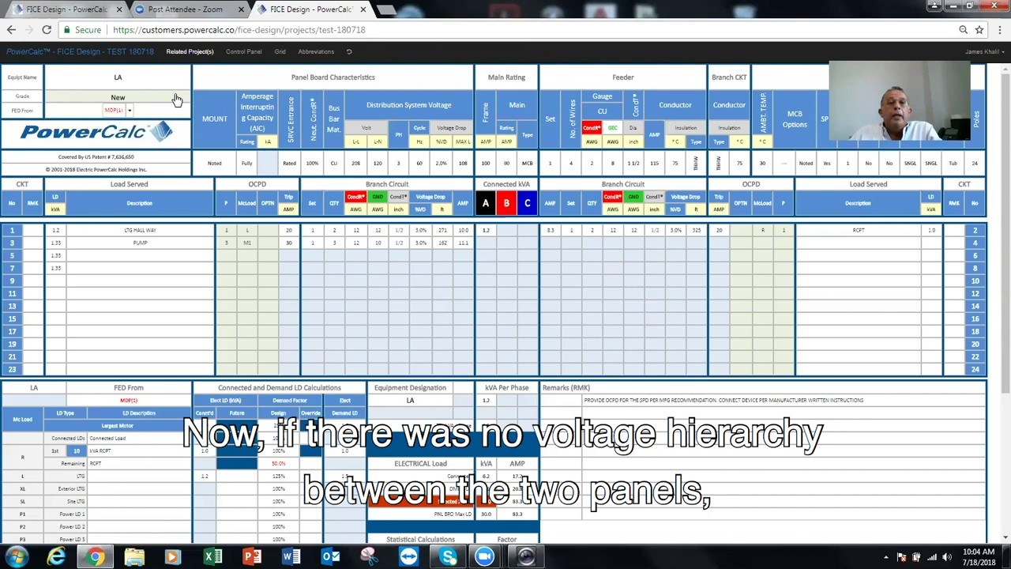
# Open the parent MDP and set its line voltage to 208 in the panelboard module wizard, then calculate it.
pyautogui.click(112, 111)
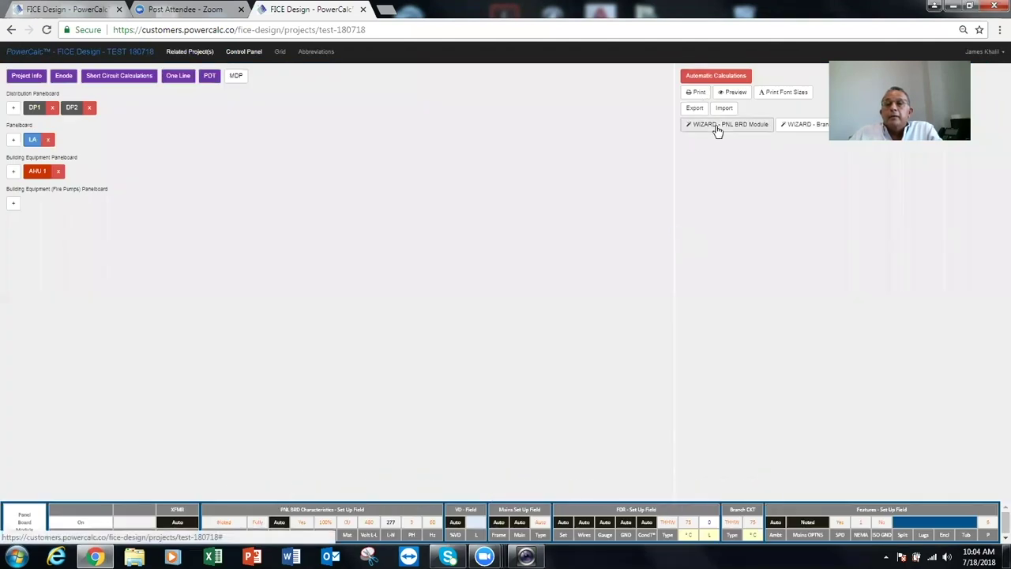
pyautogui.click(717, 126)
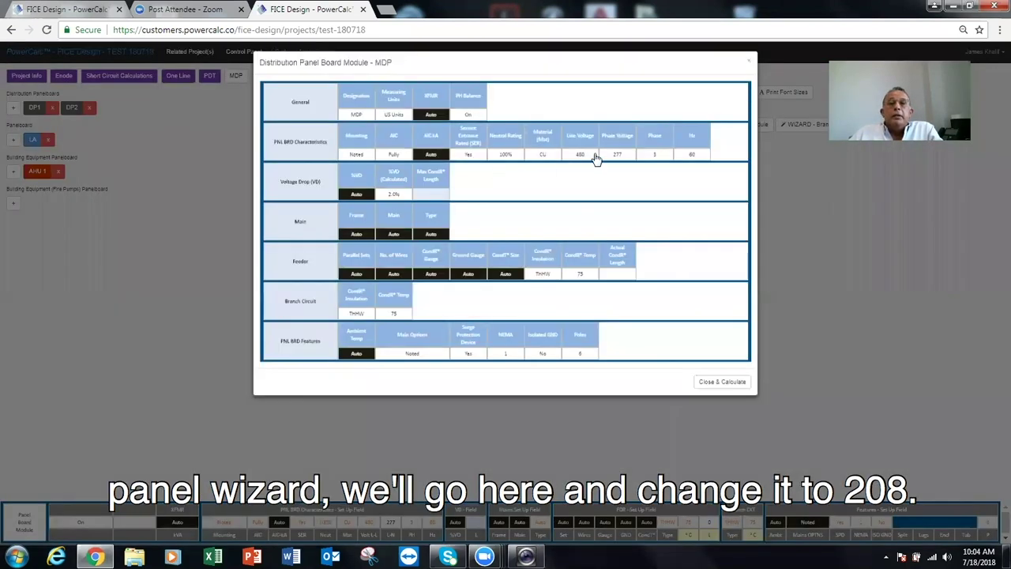
pyautogui.click(593, 159)
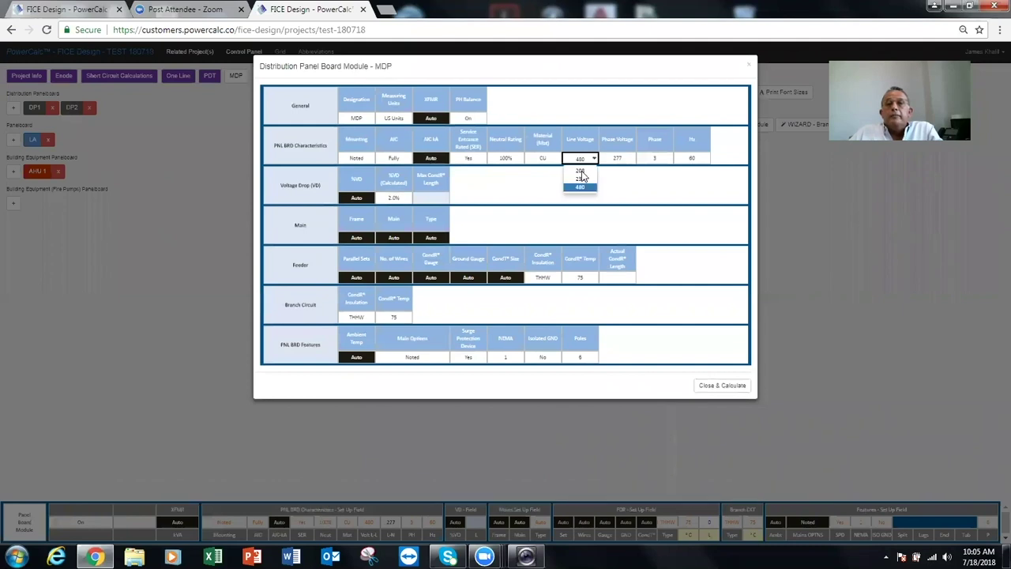
pyautogui.click(580, 172)
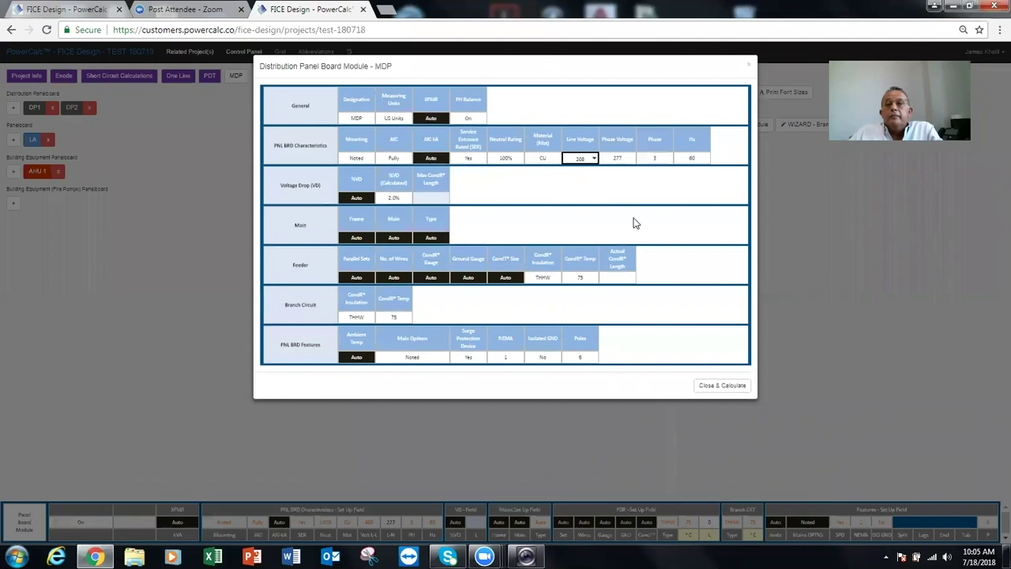
pyautogui.click(722, 386)
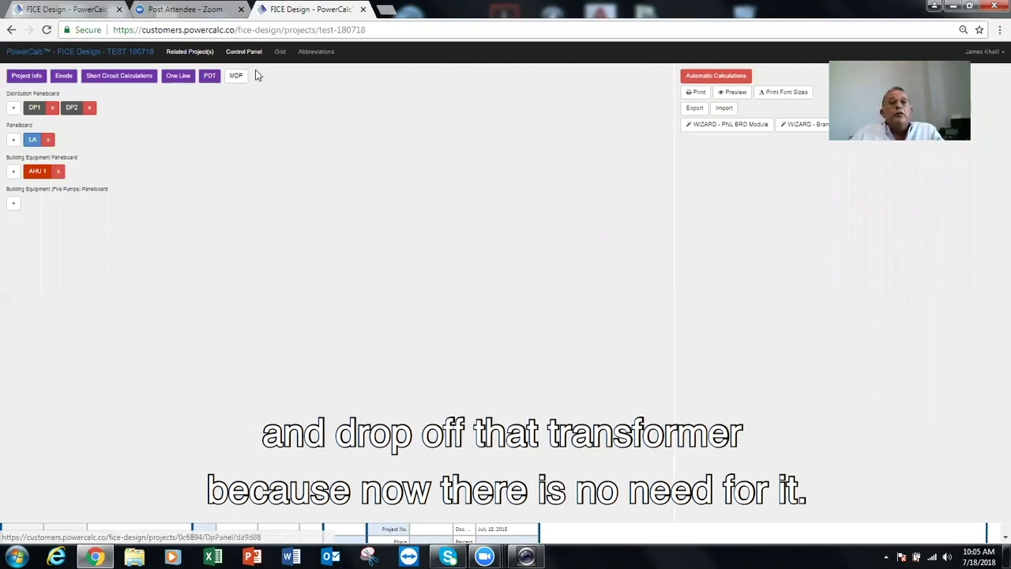
# Set panel LA's transformer size to Auto in its panelboard module wizard, calculate, and return to LA's schedule.
pyautogui.click(33, 140)
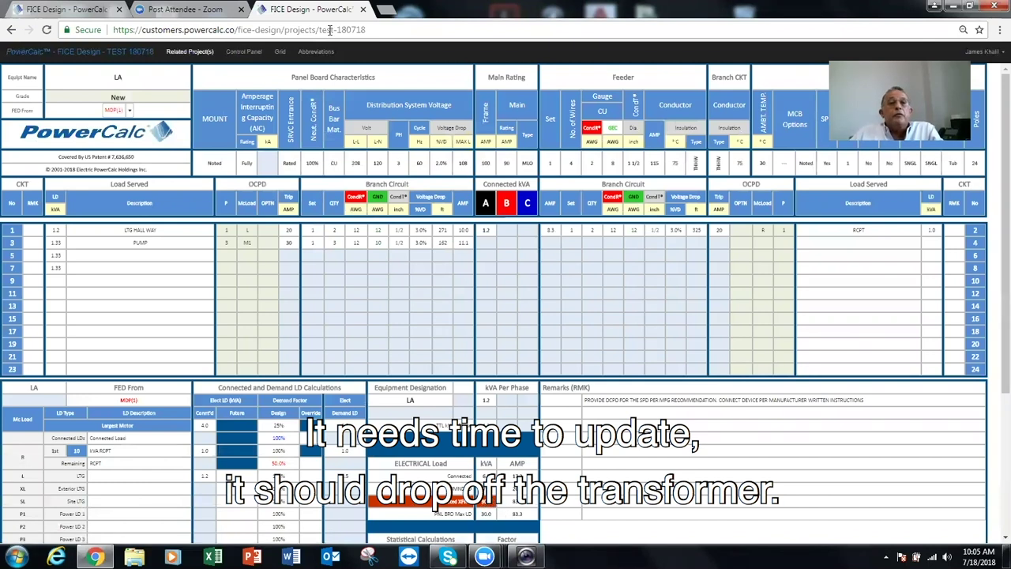
pyautogui.click(244, 52)
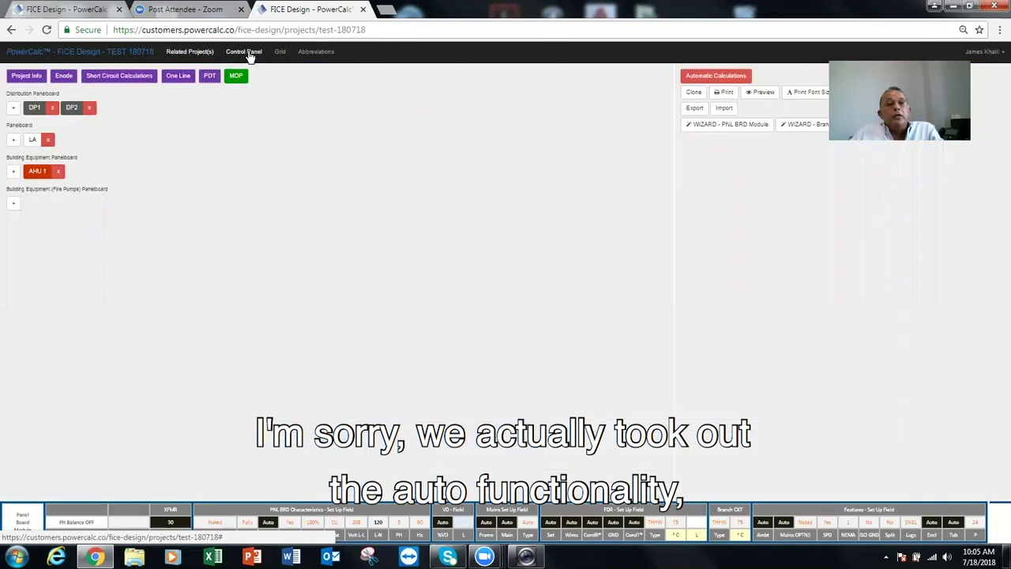
pyautogui.click(715, 131)
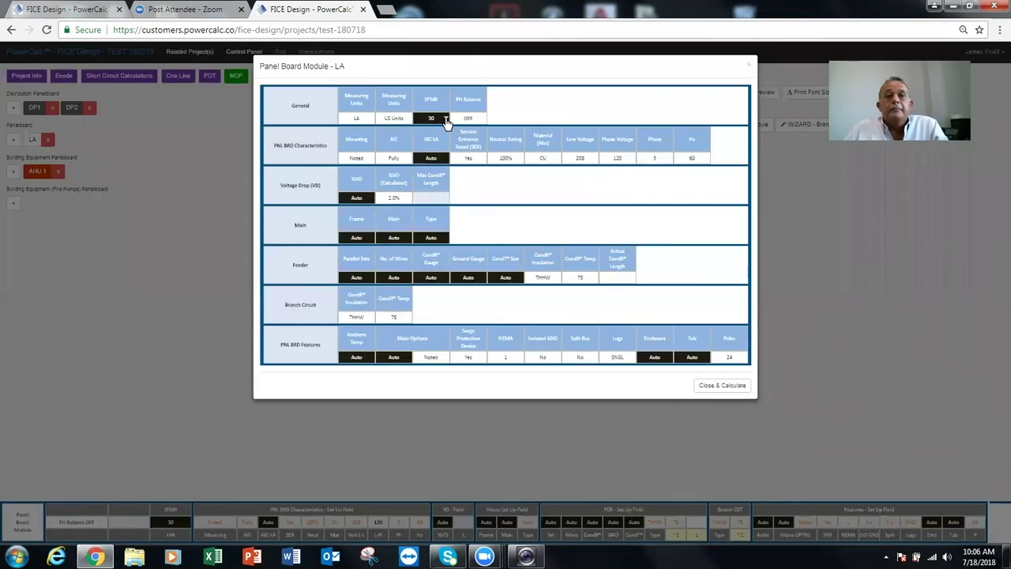
pyautogui.click(444, 119)
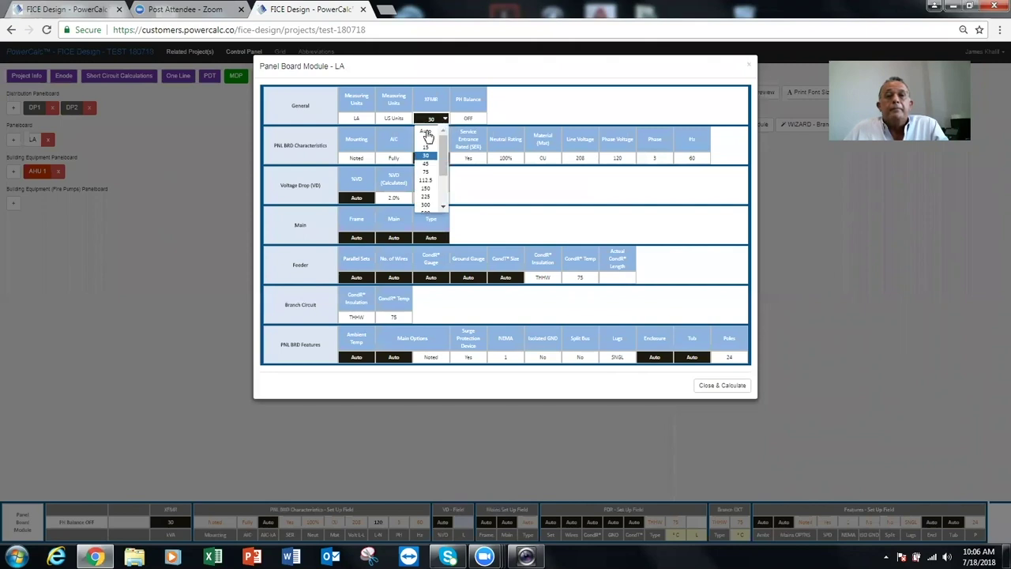
pyautogui.click(426, 132)
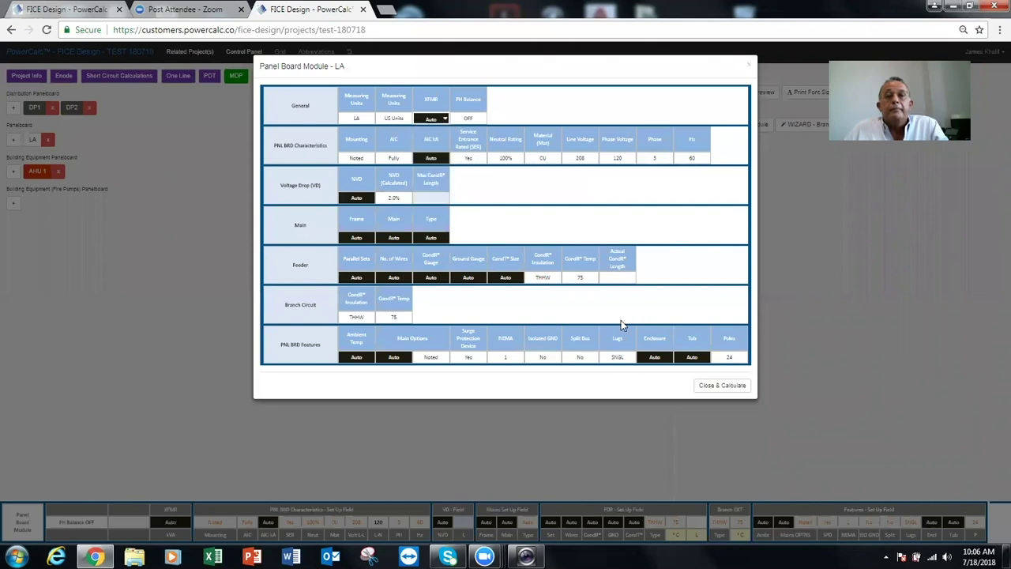
pyautogui.click(721, 386)
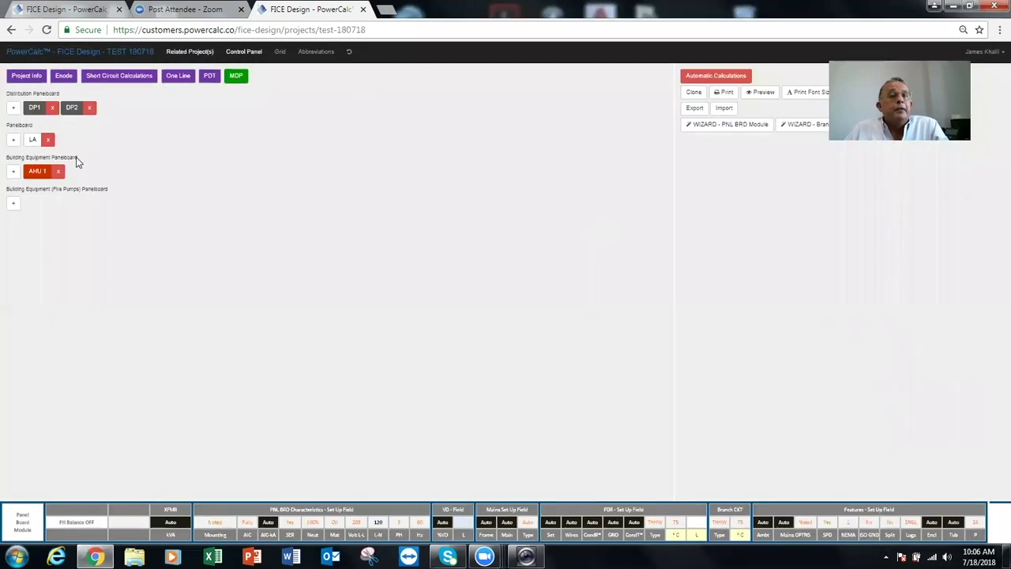
pyautogui.click(244, 51)
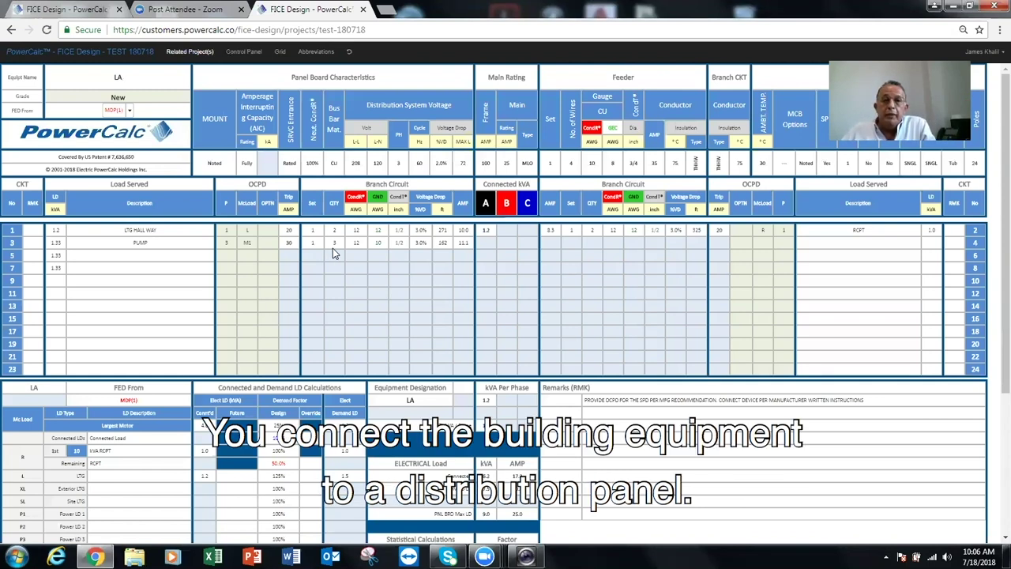
# Open the AHU 1 building equipment schedule and try to feed it from panel LA.
pyautogui.click(240, 52)
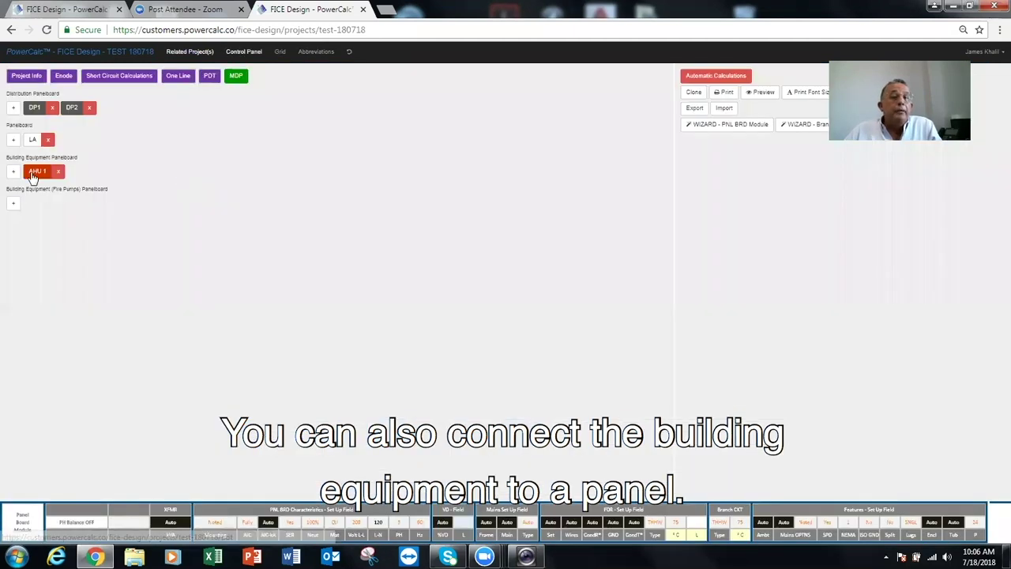
pyautogui.click(36, 171)
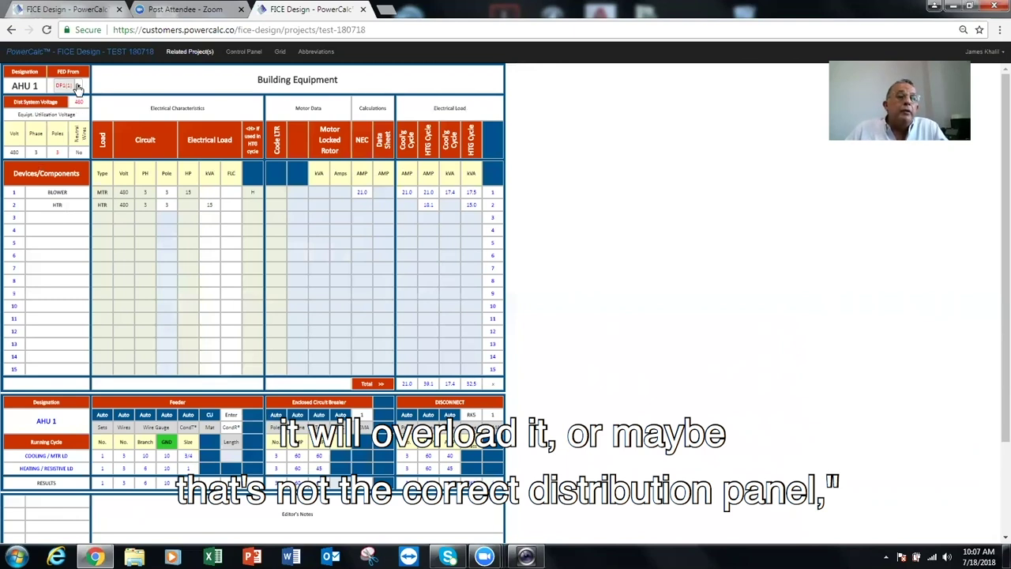
pyautogui.click(79, 86)
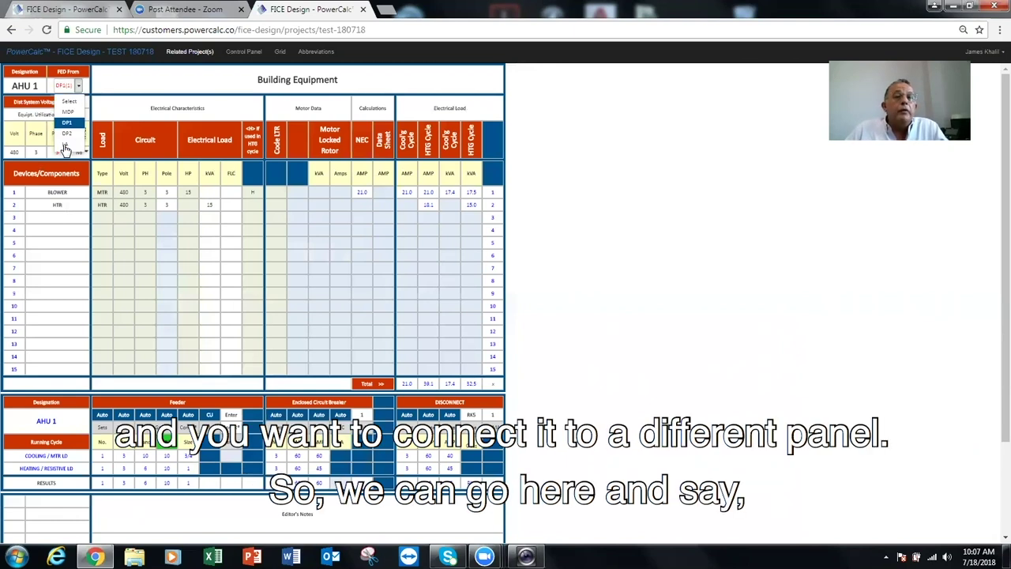
pyautogui.click(65, 147)
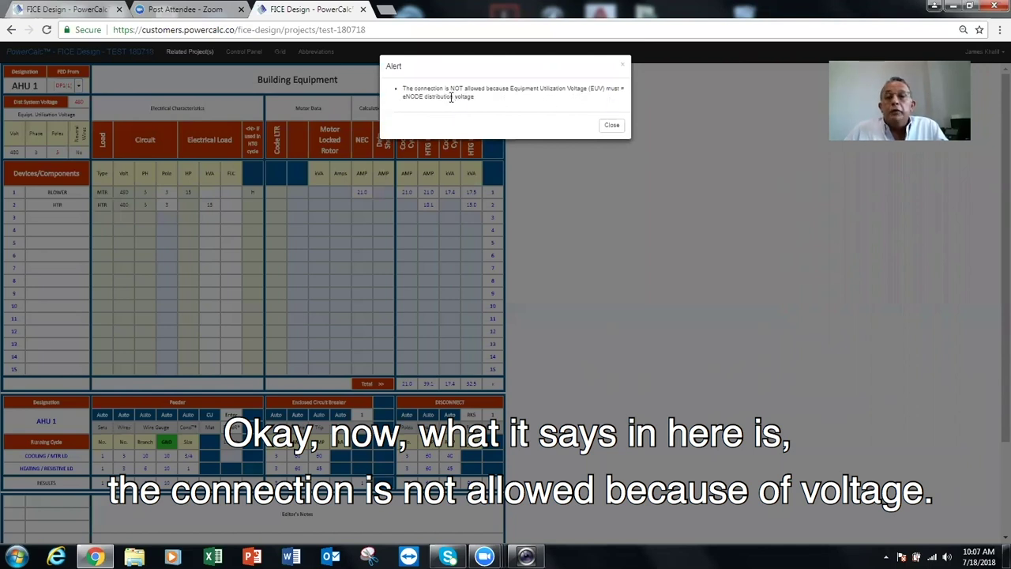
pyautogui.click(611, 127)
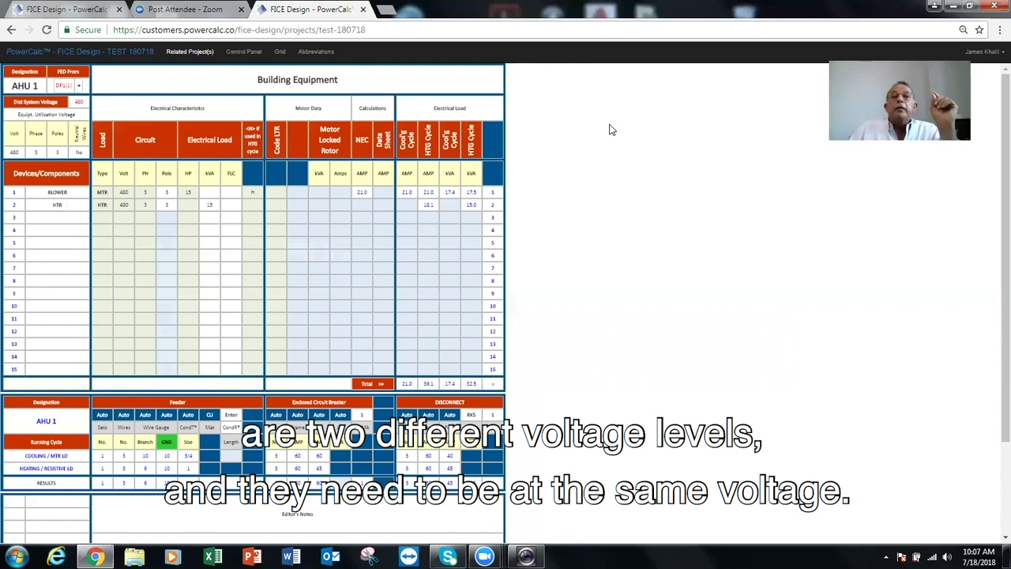
# Set AHU 1's equipment utilization voltage to 208 and accept its disconnection from DP1.
pyautogui.click(15, 152)
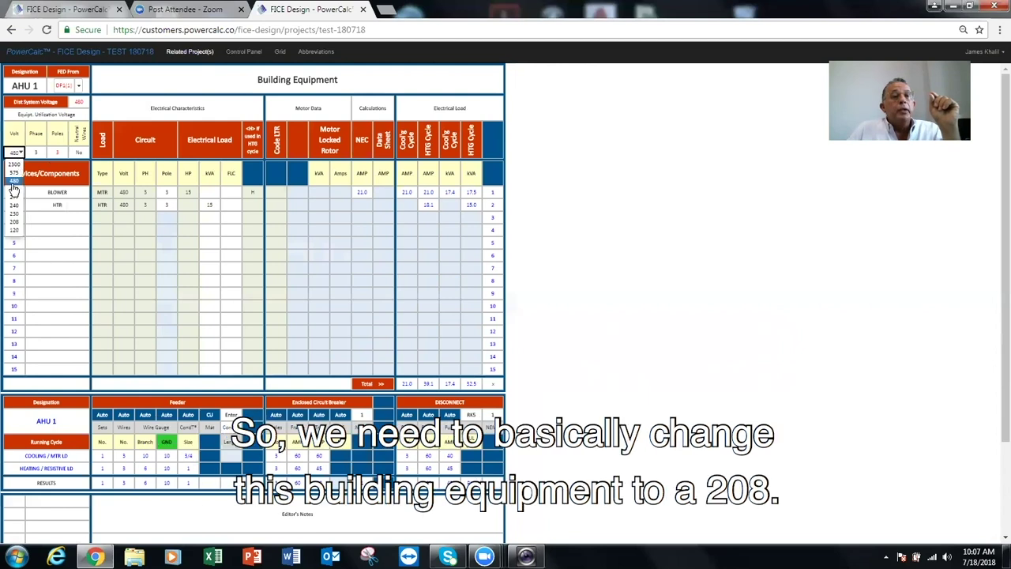
pyautogui.click(14, 225)
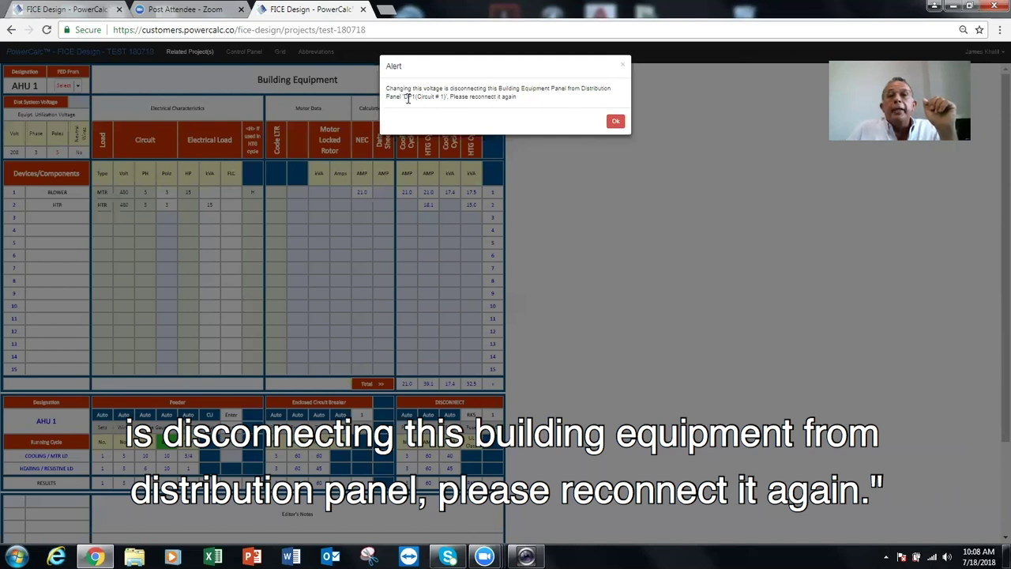
pyautogui.click(616, 123)
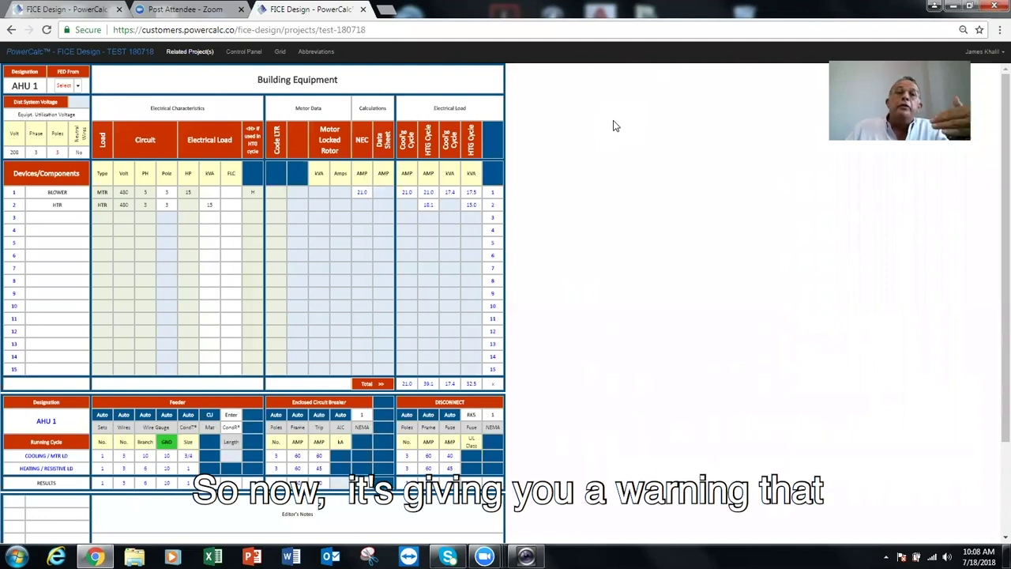
# Feed AHU 1 from circuit 10 of panel LA and open LA's schedule to review the connected load.
pyautogui.click(79, 88)
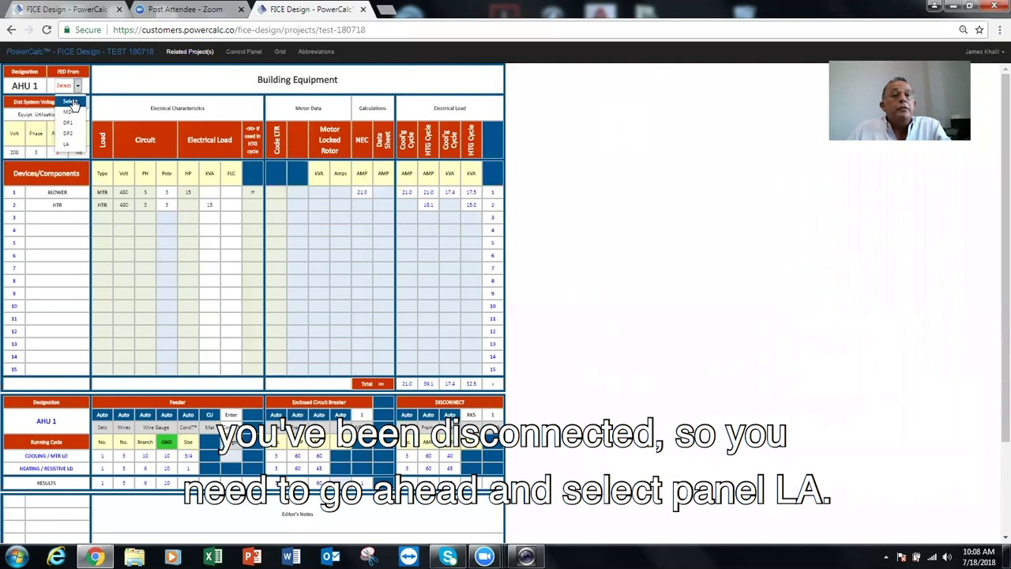
pyautogui.click(67, 147)
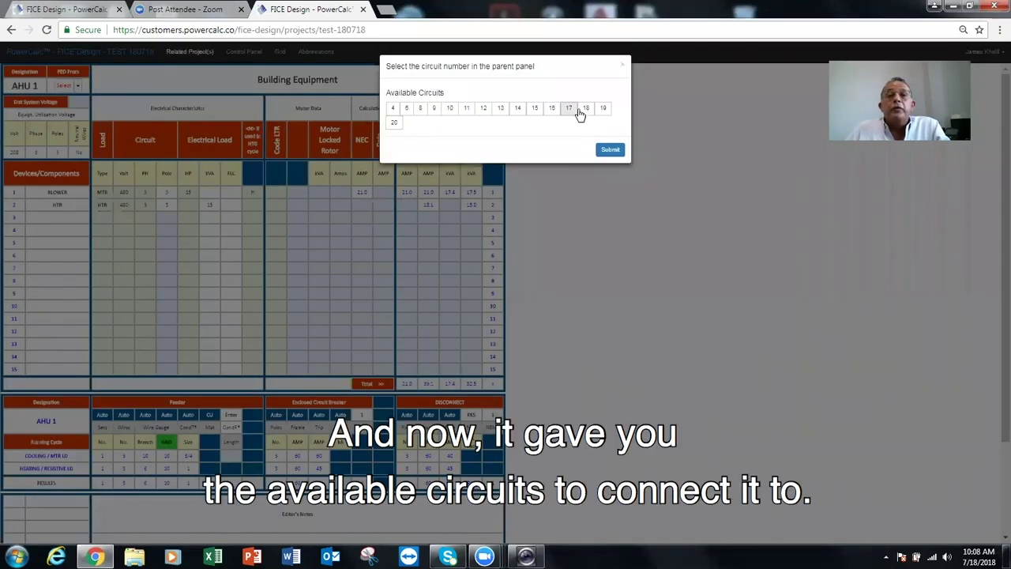
pyautogui.click(450, 110)
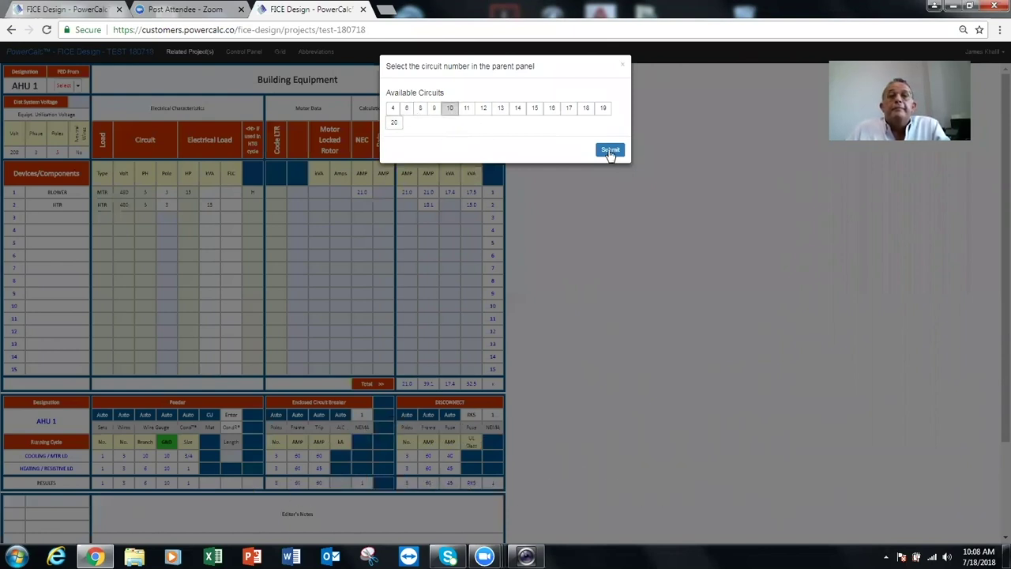
pyautogui.click(610, 150)
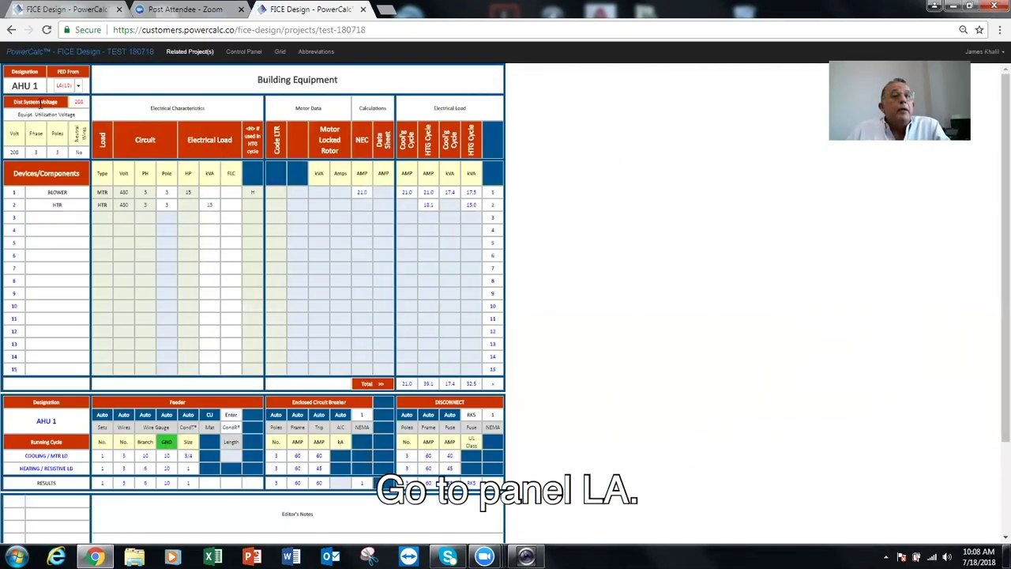
pyautogui.click(65, 89)
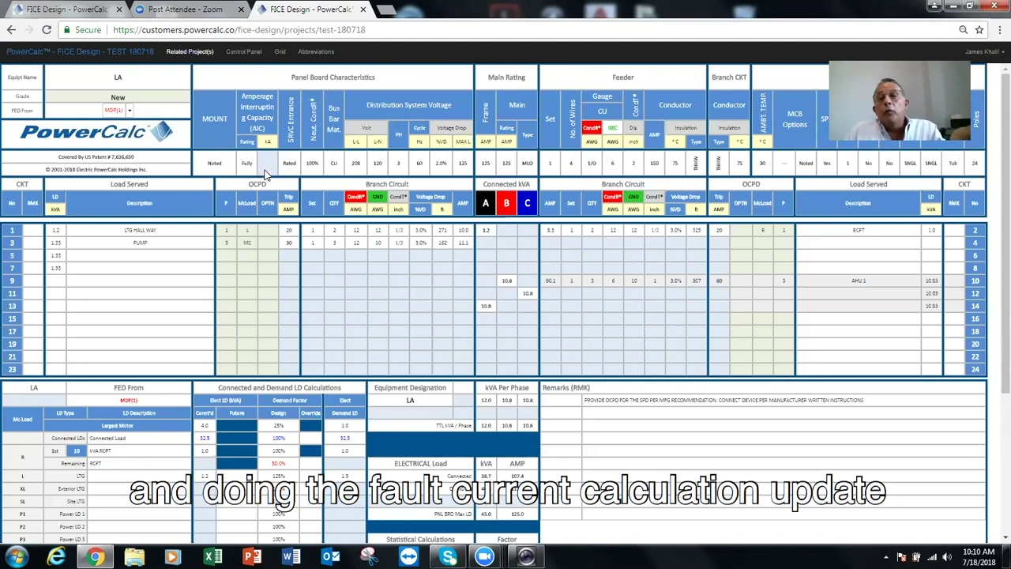
# Open the project's one-line diagram and set it to display the feeder sizes directly on the diagram lines.
pyautogui.click(246, 52)
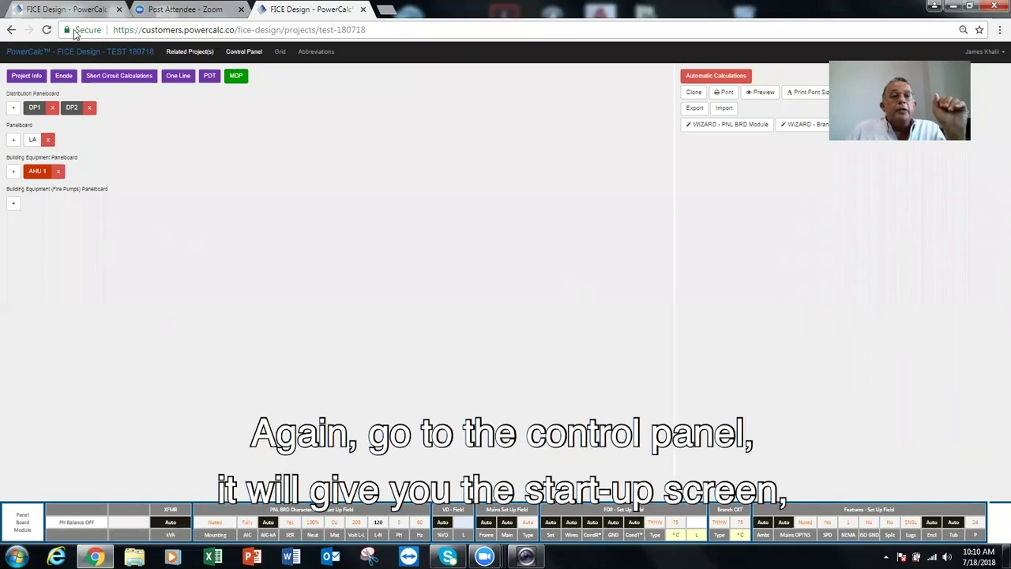
pyautogui.click(177, 76)
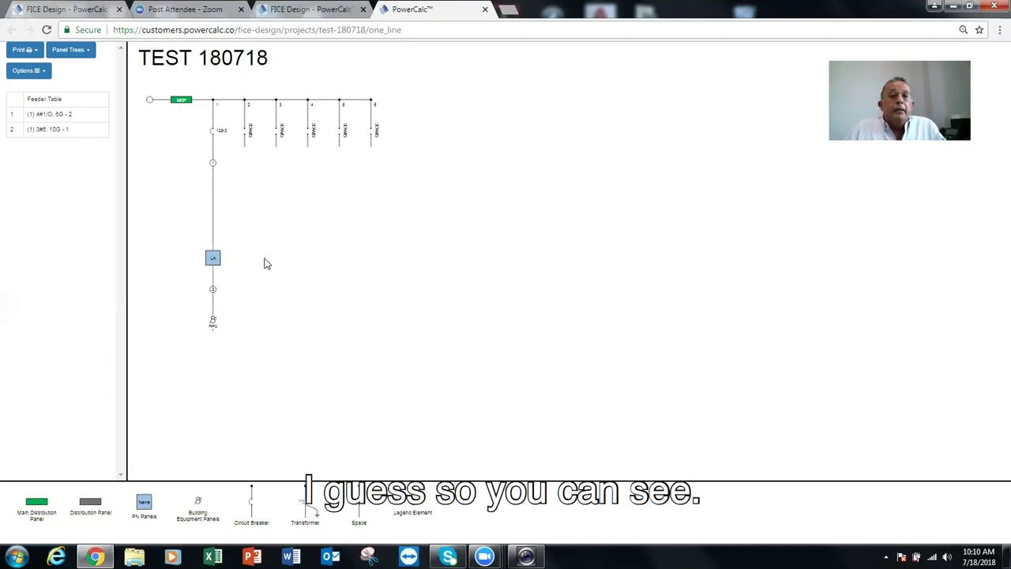
pyautogui.scroll(2, 271, 259)
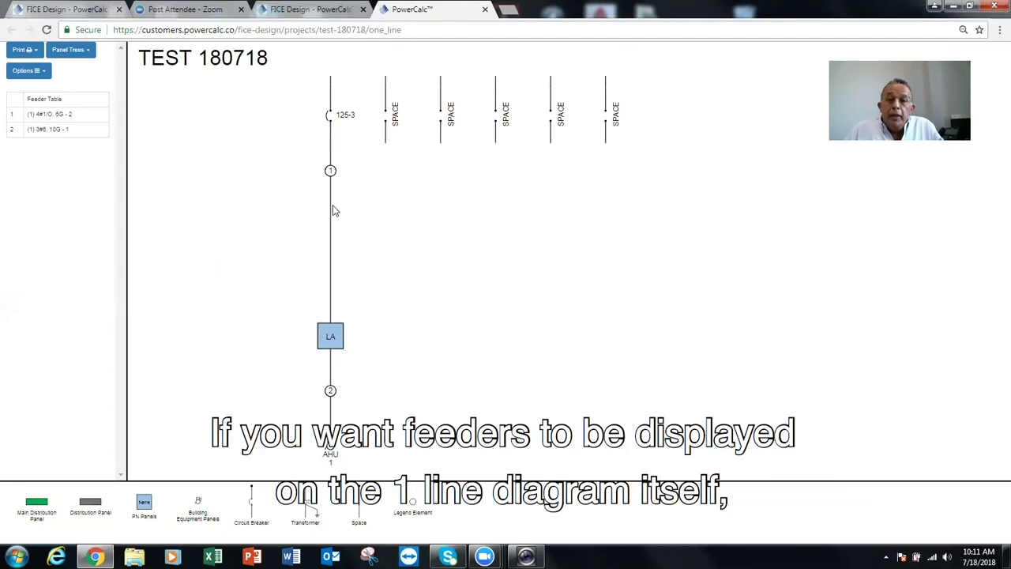
pyautogui.click(43, 71)
pyautogui.click(16, 90)
pyautogui.click(36, 128)
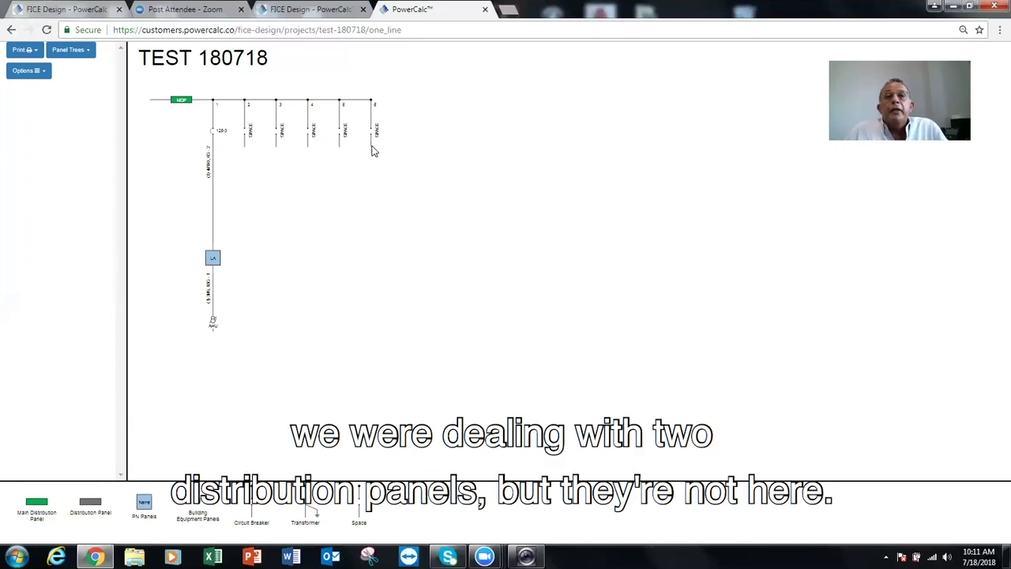
# Open the project's PDT view to check which panels are unlinked, then return to the project's control panel.
pyautogui.click(37, 11)
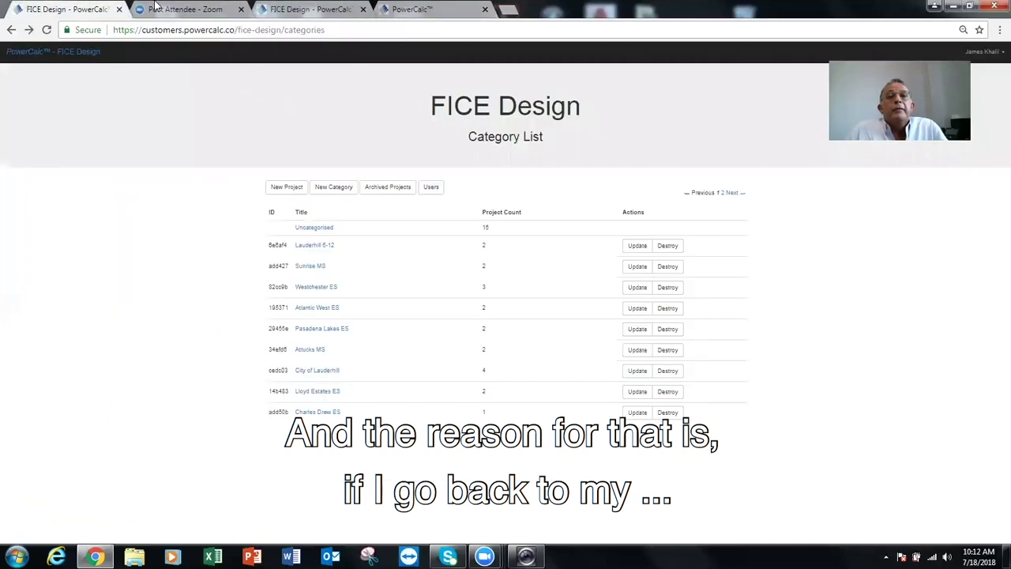
pyautogui.click(411, 9)
pyautogui.click(310, 9)
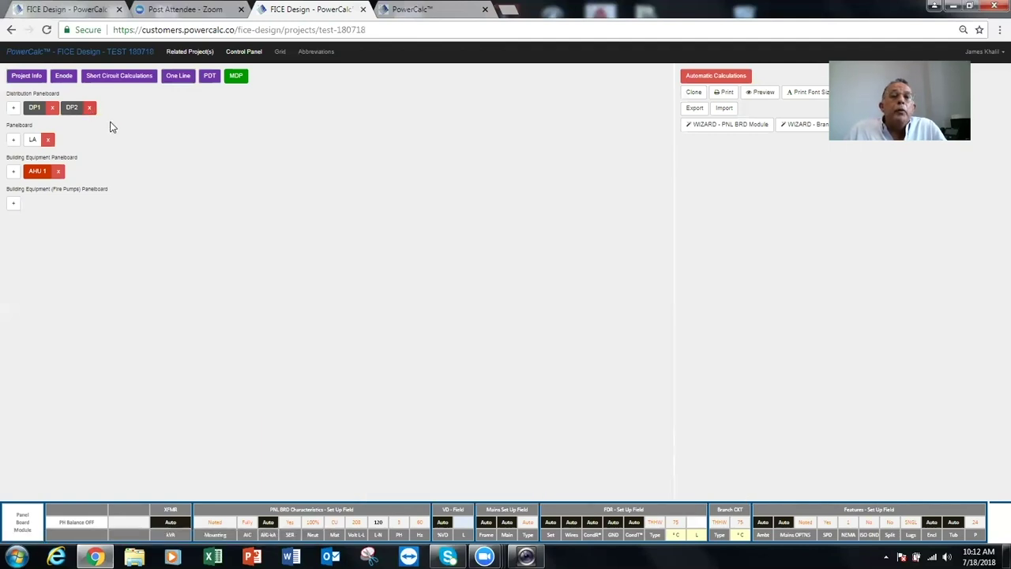
pyautogui.click(207, 79)
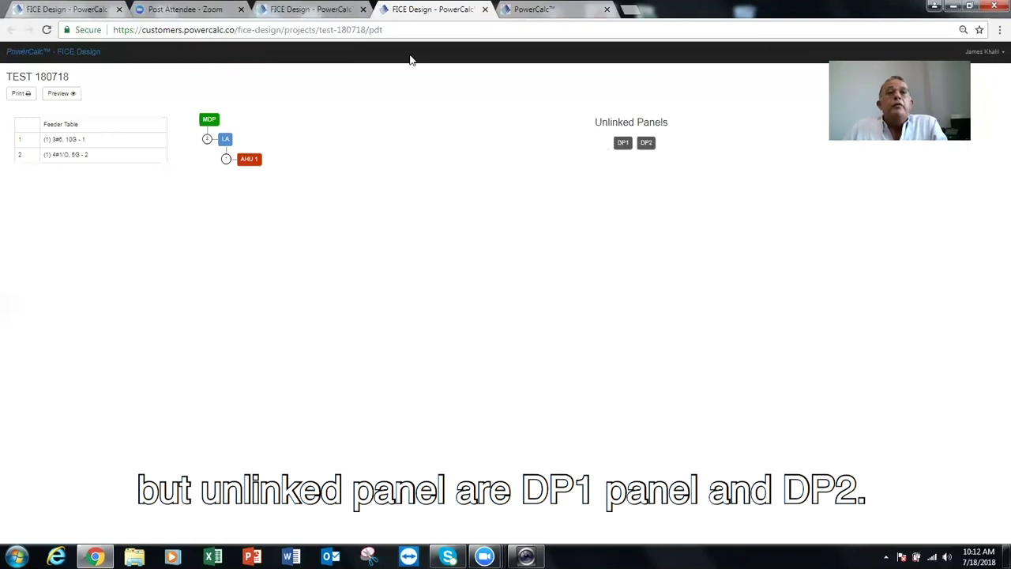
pyautogui.hotkey('ctrl', 'shift', 'Tab')
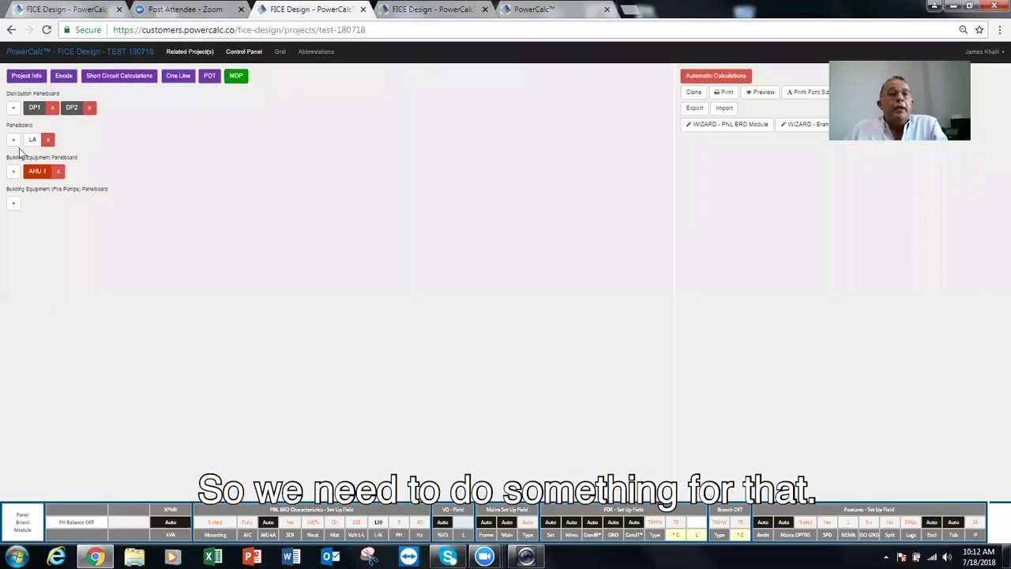
# Open distribution panel DP1, review its schedule, and set its number of poles to 12 in the panel board module wizard.
pyautogui.click(30, 109)
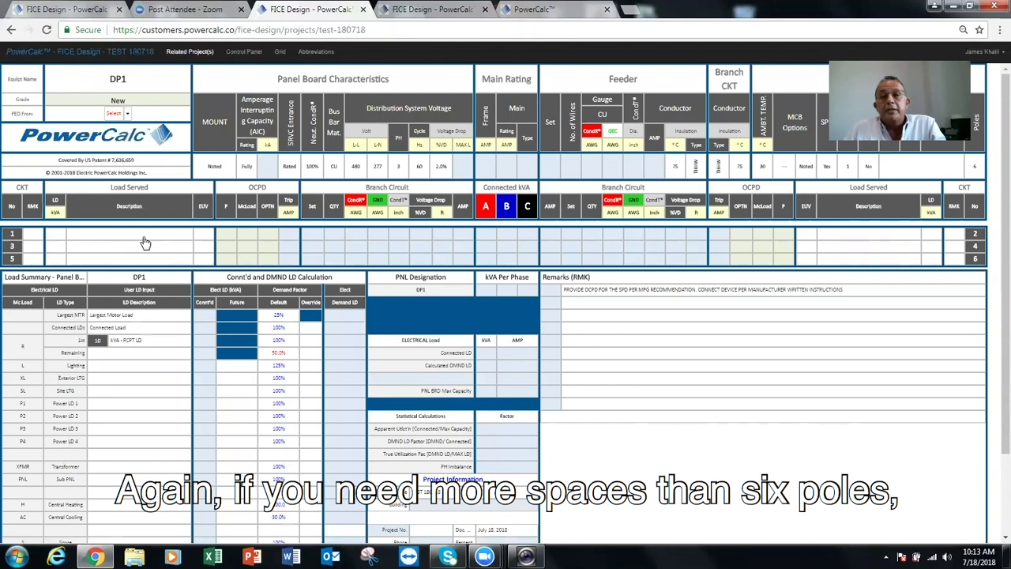
pyautogui.click(243, 53)
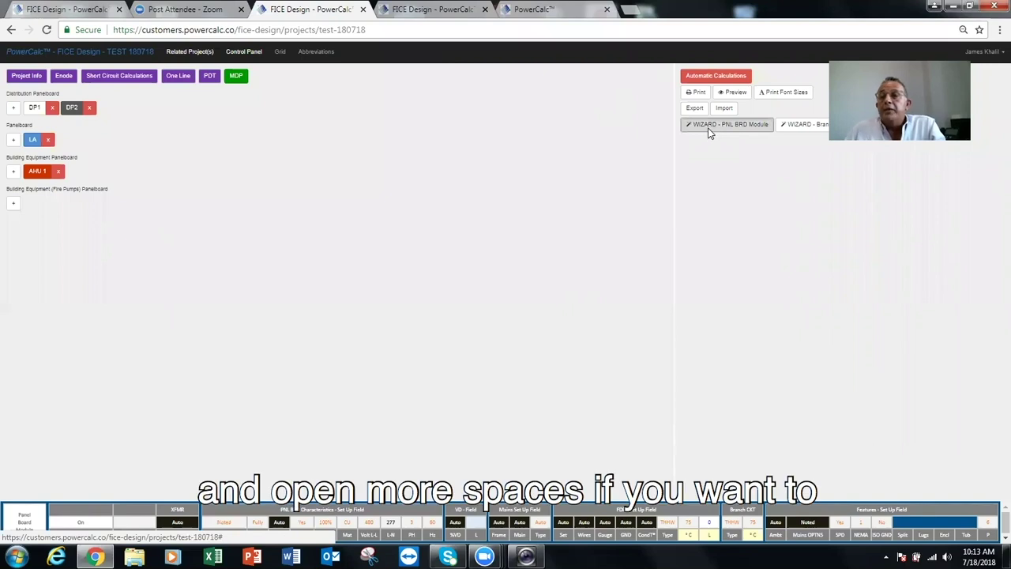
pyautogui.click(708, 129)
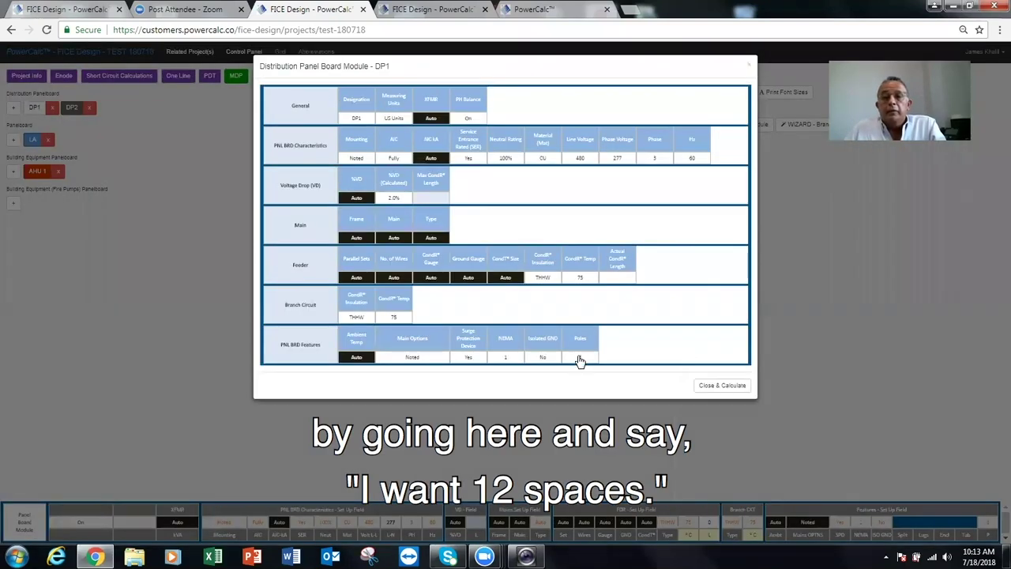
pyautogui.click(581, 359)
pyautogui.write('12')
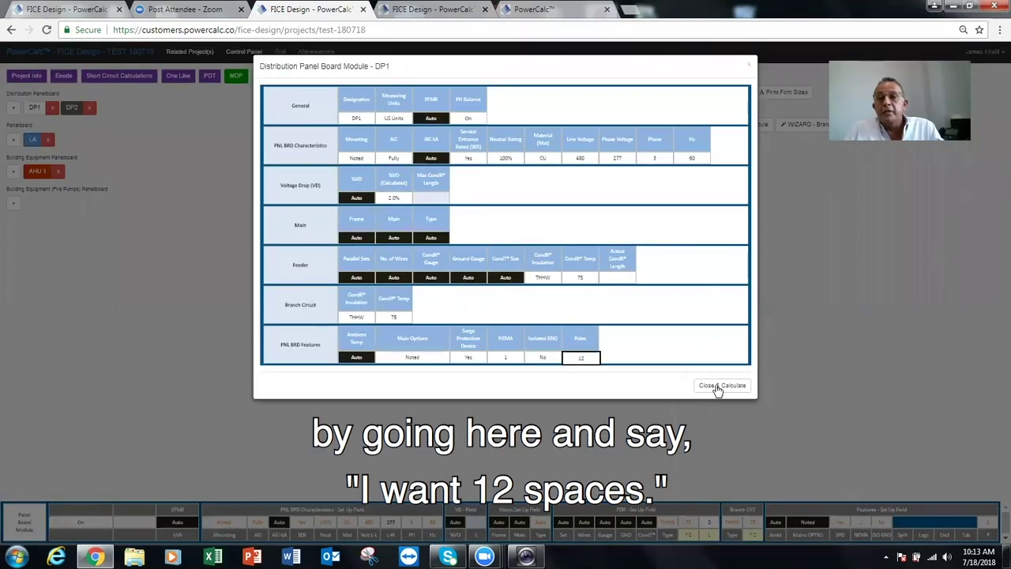
# Set DP1's line voltage to 208 in its panel board characteristics.
pyautogui.click(588, 160)
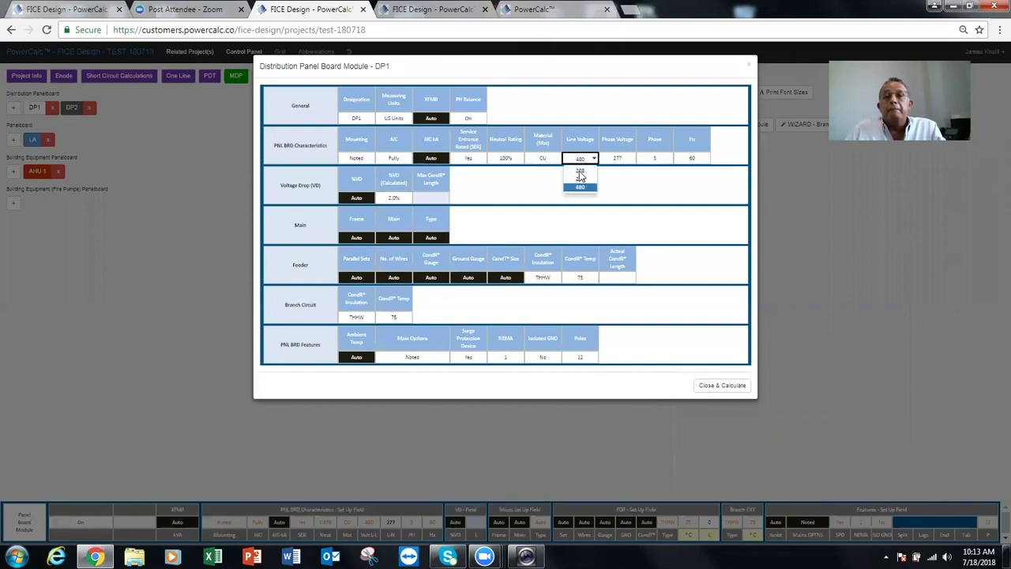
pyautogui.click(581, 186)
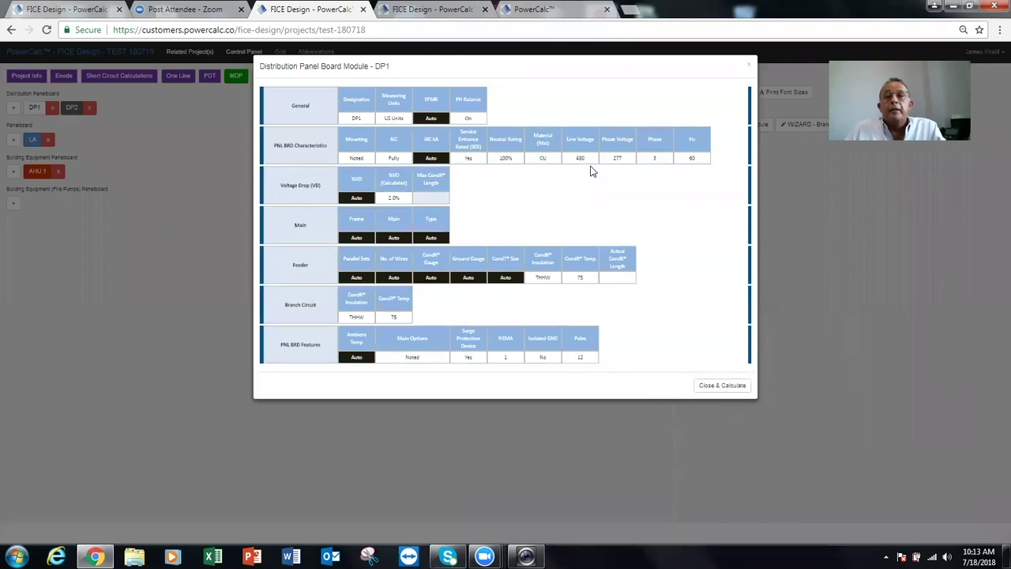
pyautogui.click(595, 162)
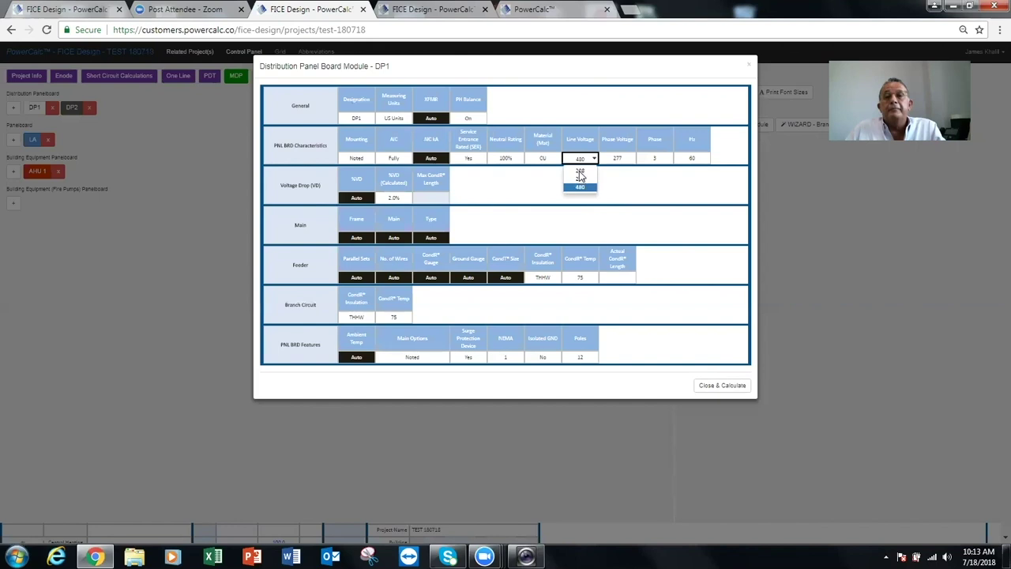
pyautogui.click(580, 173)
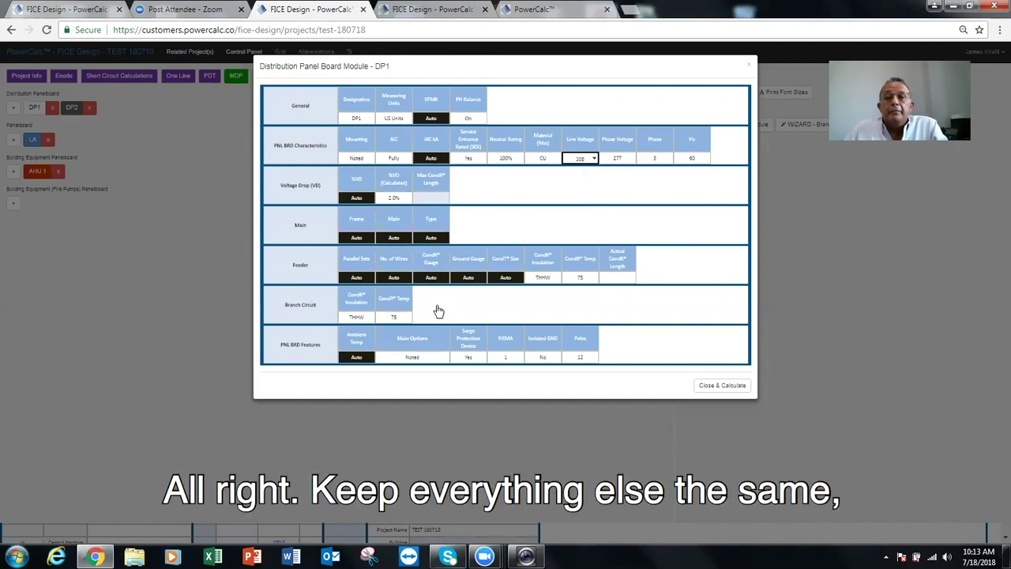
pyautogui.click(544, 378)
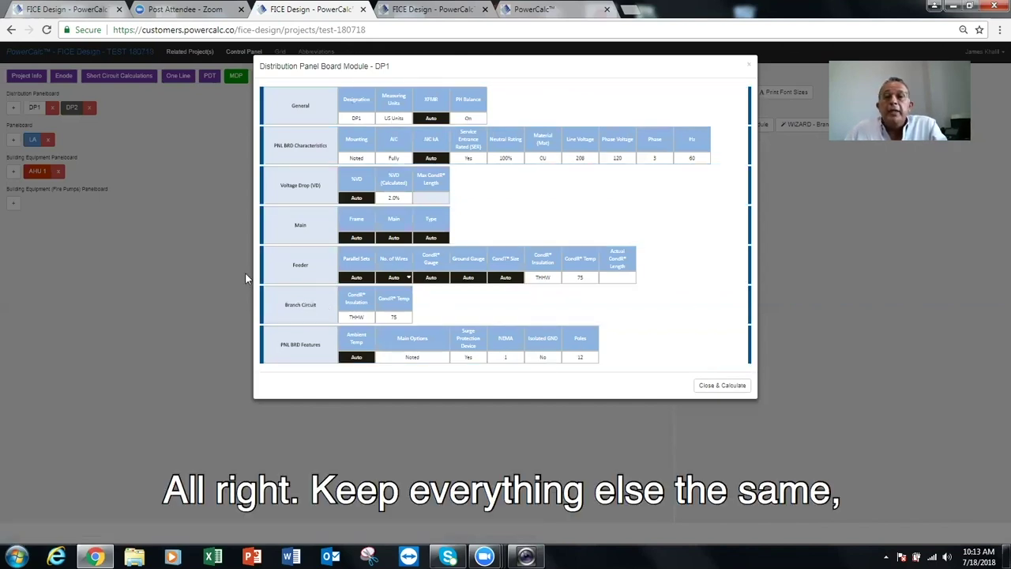
# Set DP1's feeder conductor temperature to 90, calculate the module, and return to the DP1 schedule.
pyautogui.click(593, 280)
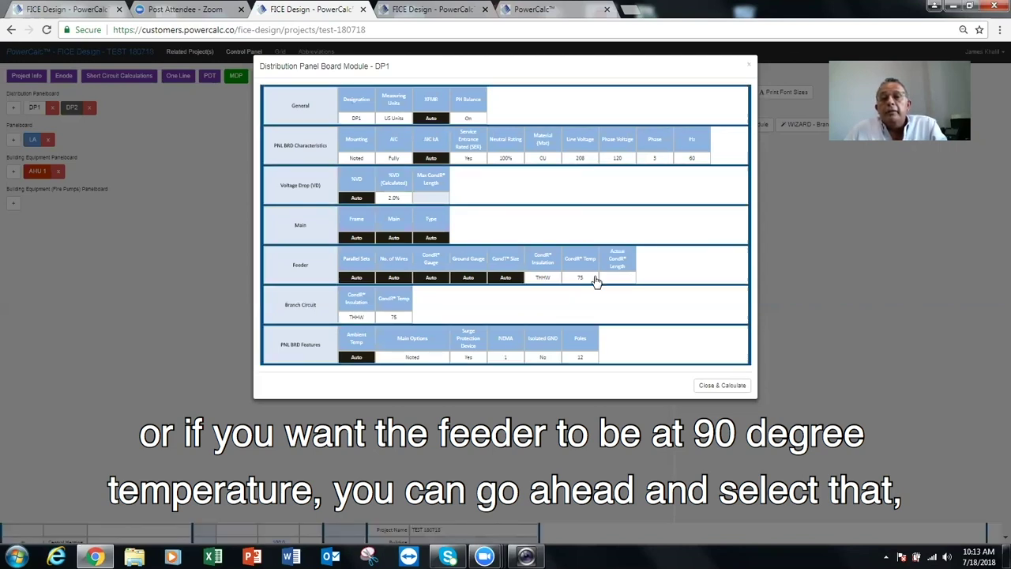
pyautogui.click(595, 279)
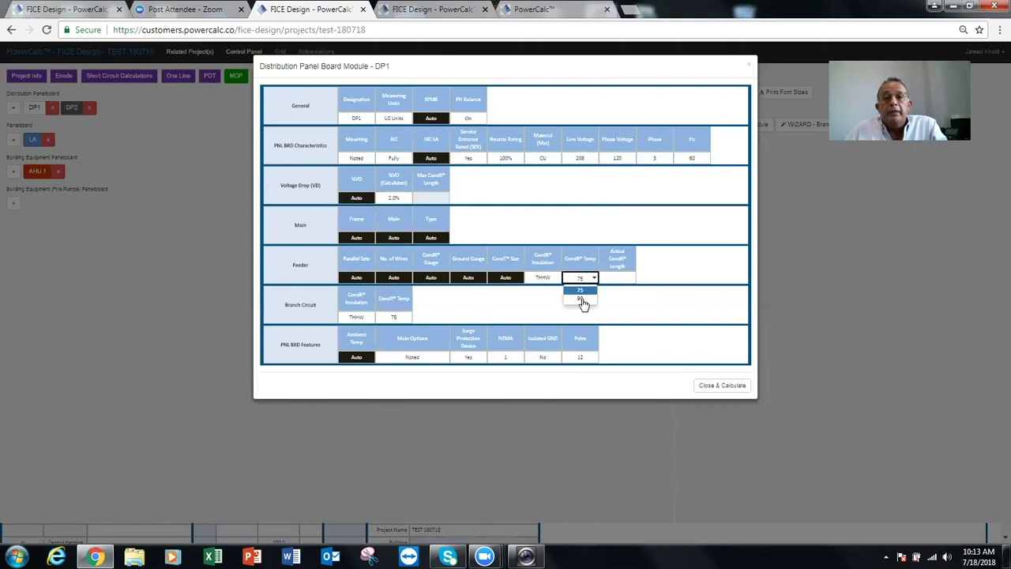
pyautogui.click(581, 299)
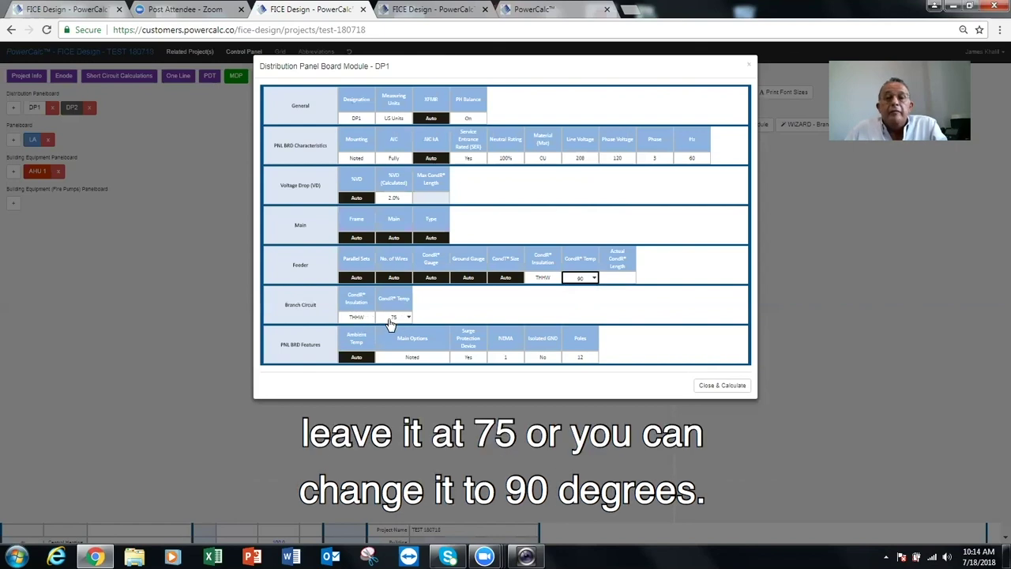
pyautogui.click(720, 387)
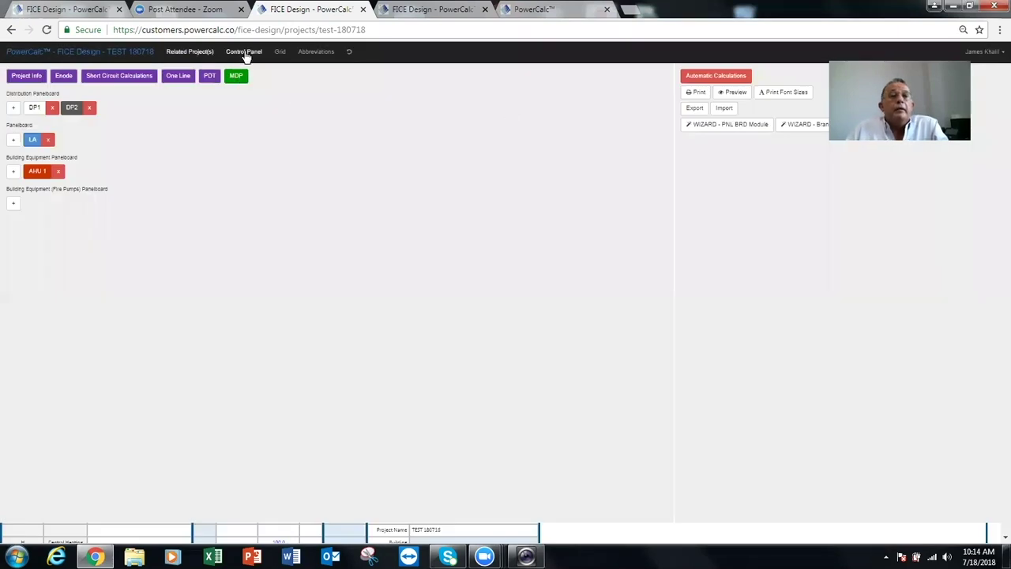
pyautogui.click(246, 56)
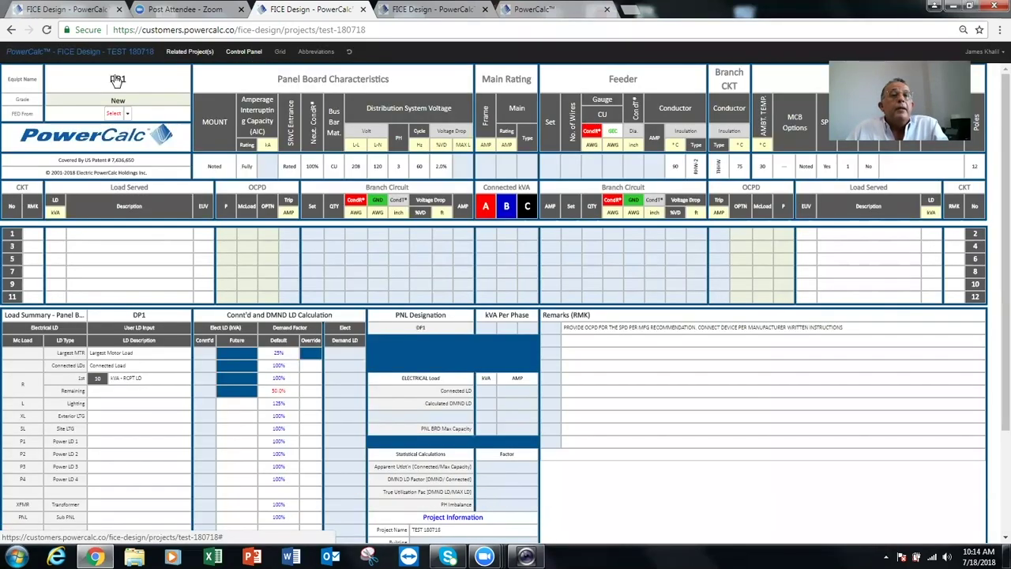
# Enter a 12 kVA load described as RTU on circuit 1 of DP1.
pyautogui.click(150, 234)
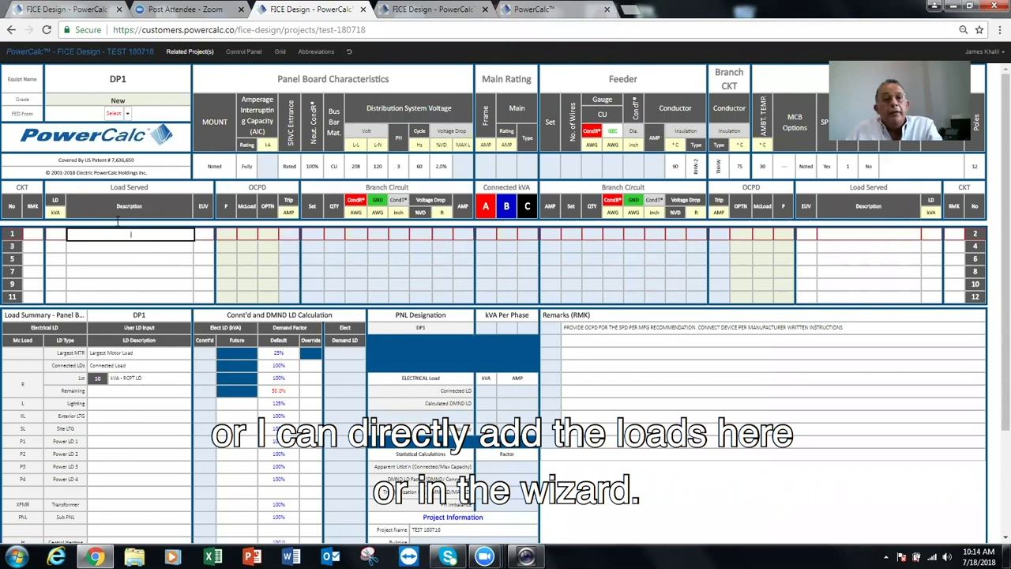
pyautogui.click(59, 239)
pyautogui.click(59, 240)
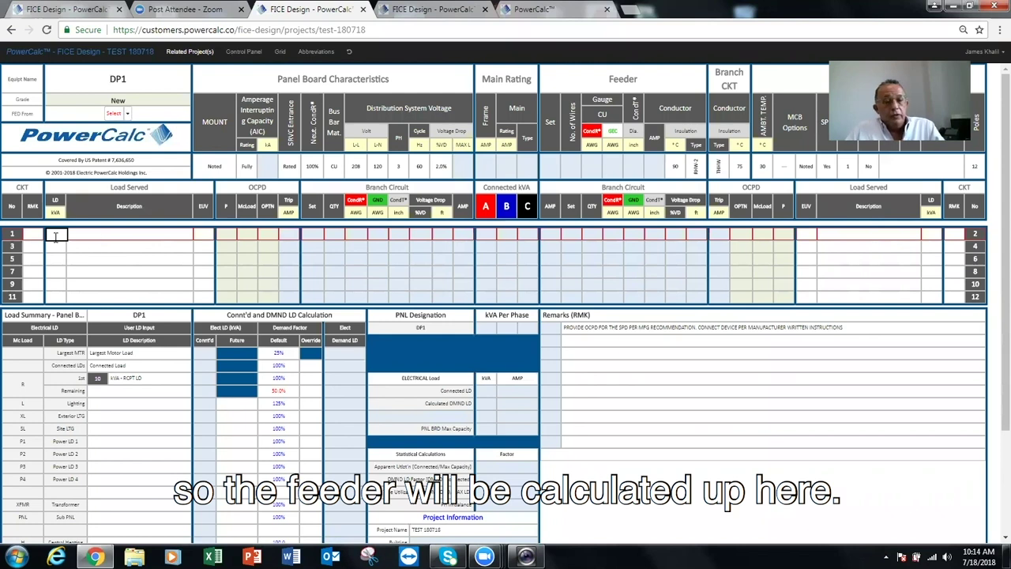
pyautogui.write('12')
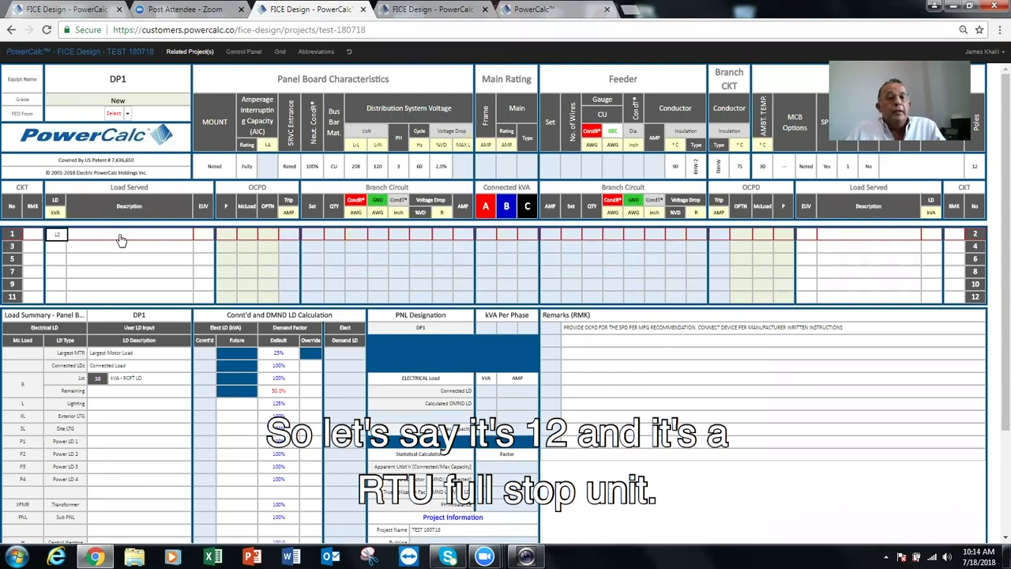
pyautogui.click(121, 239)
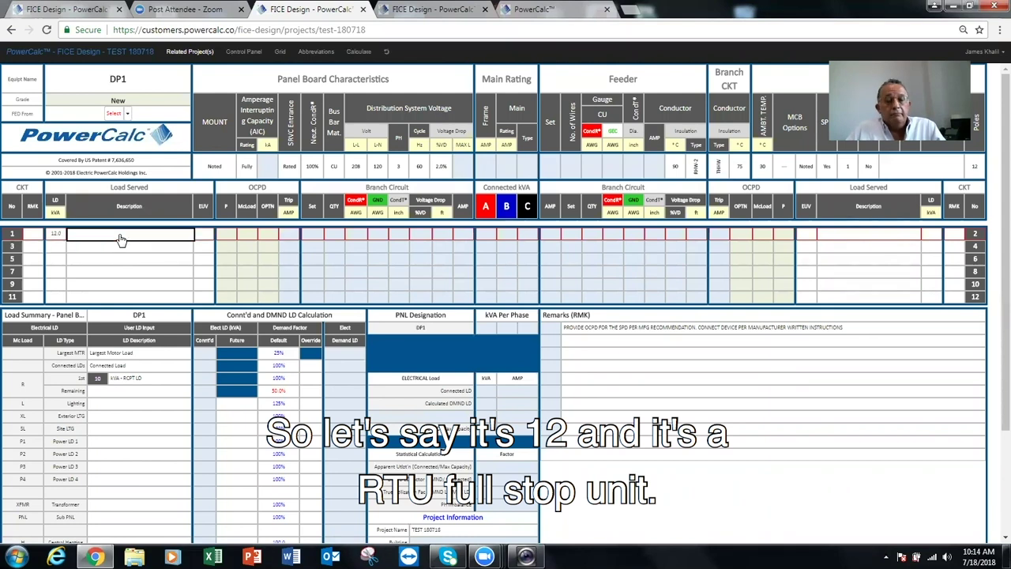
pyautogui.write('RTU')
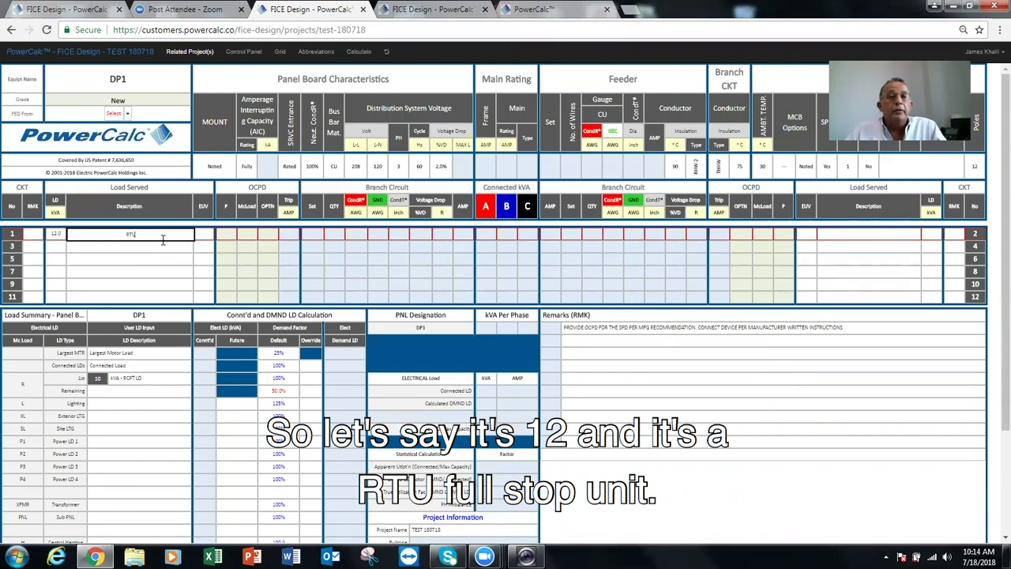
# Make the RTU circuit three-pole with load type AC and calculate DP1.
pyautogui.click(231, 234)
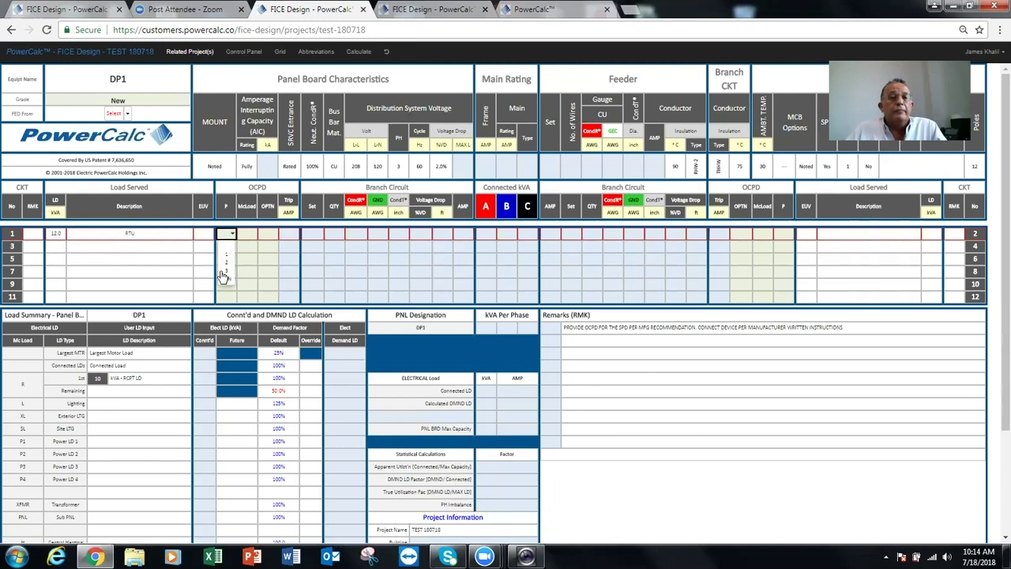
pyautogui.click(224, 272)
pyautogui.click(254, 237)
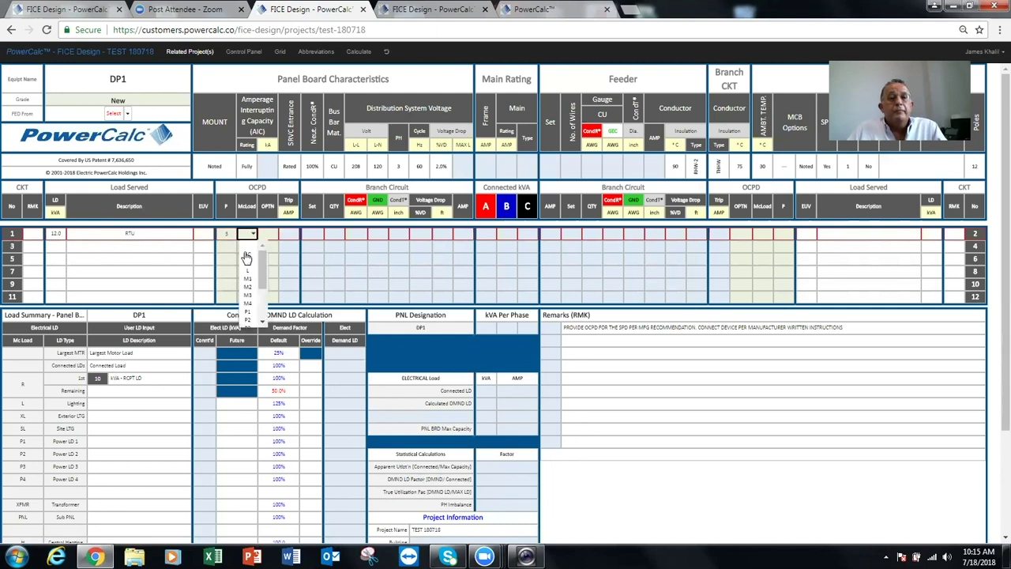
pyautogui.click(246, 256)
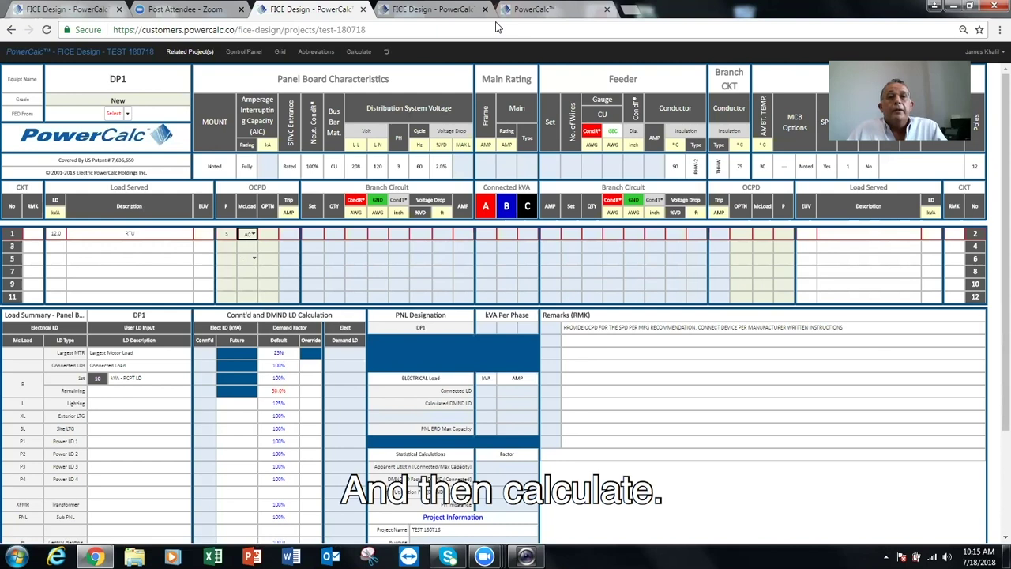
pyautogui.click(359, 52)
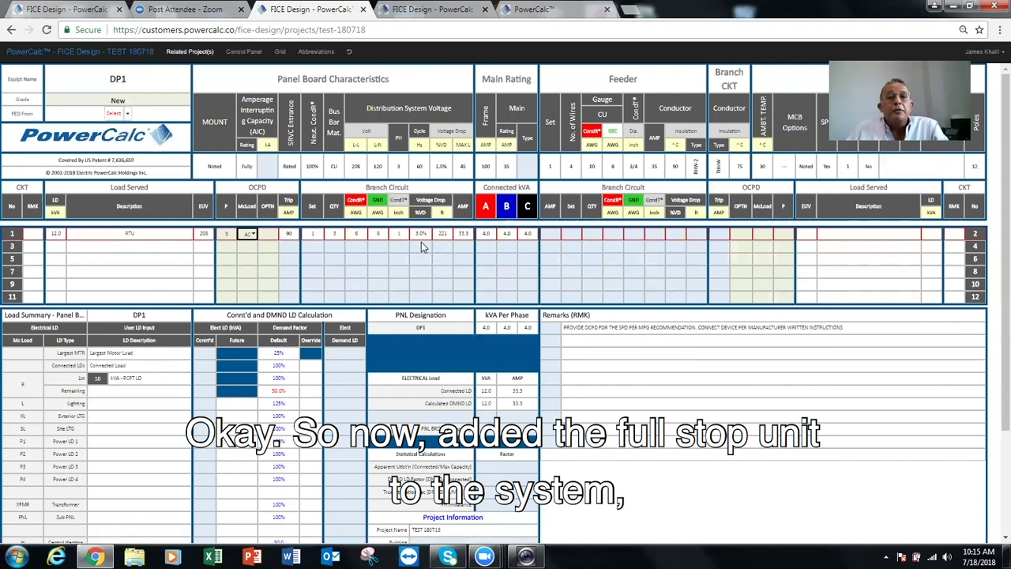
# Feed panel DP1 from circuit 2 of MDP.
pyautogui.click(127, 115)
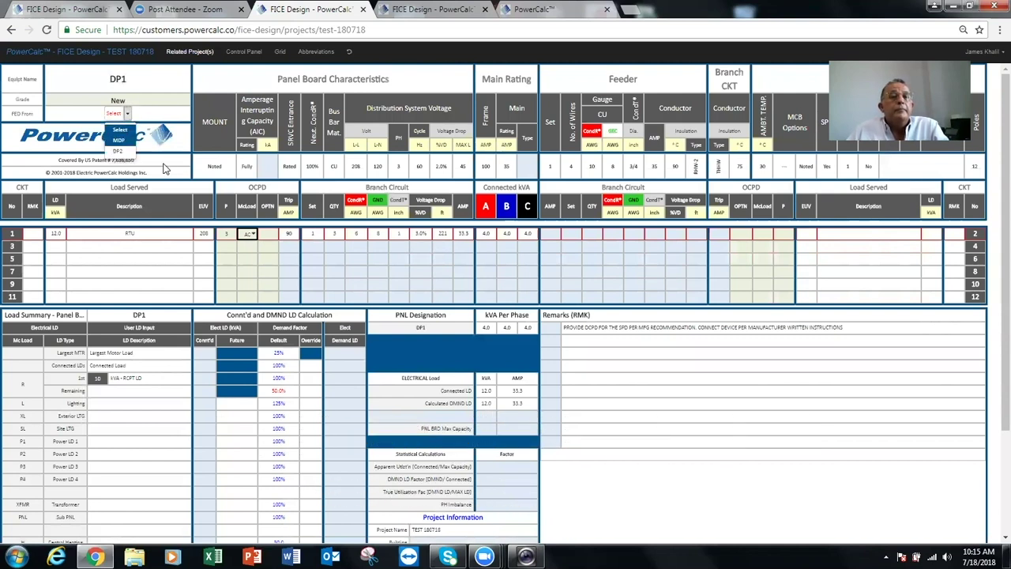
pyautogui.click(120, 150)
pyautogui.click(392, 109)
pyautogui.click(608, 137)
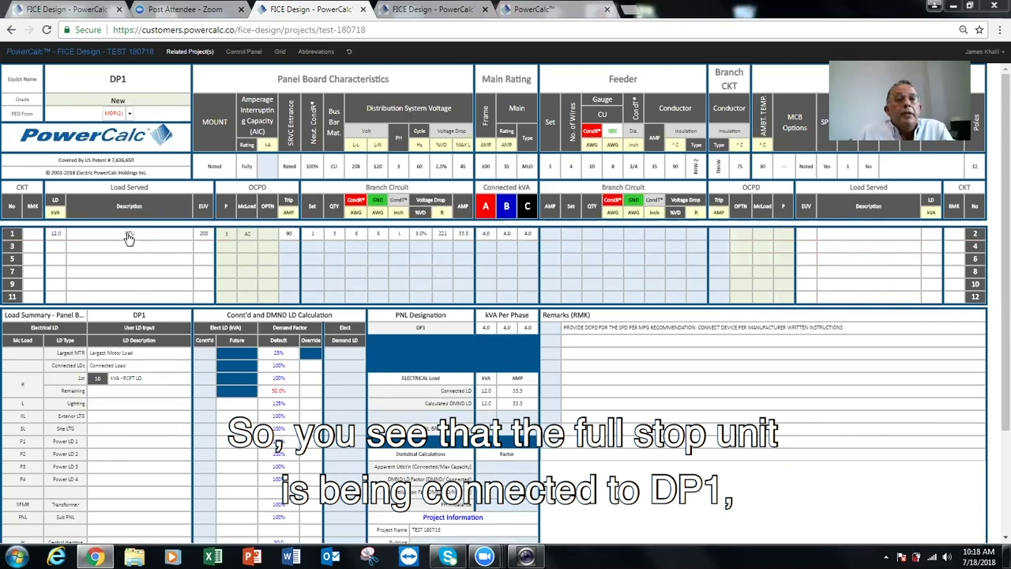
# Check DP1's connection in the MDP schedule and in the project's one-line diagram.
pyautogui.click(115, 116)
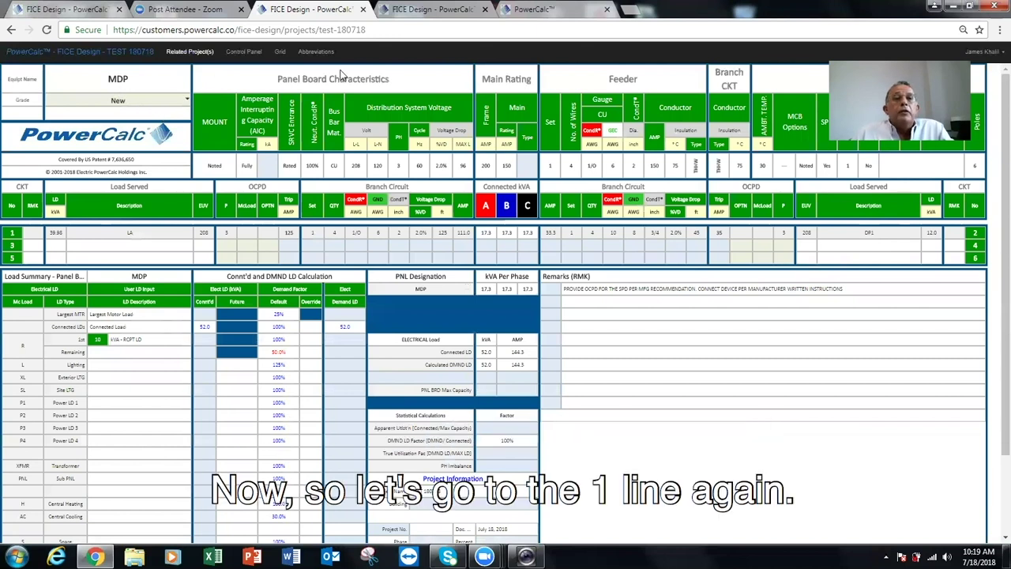
pyautogui.click(247, 53)
pyautogui.click(180, 81)
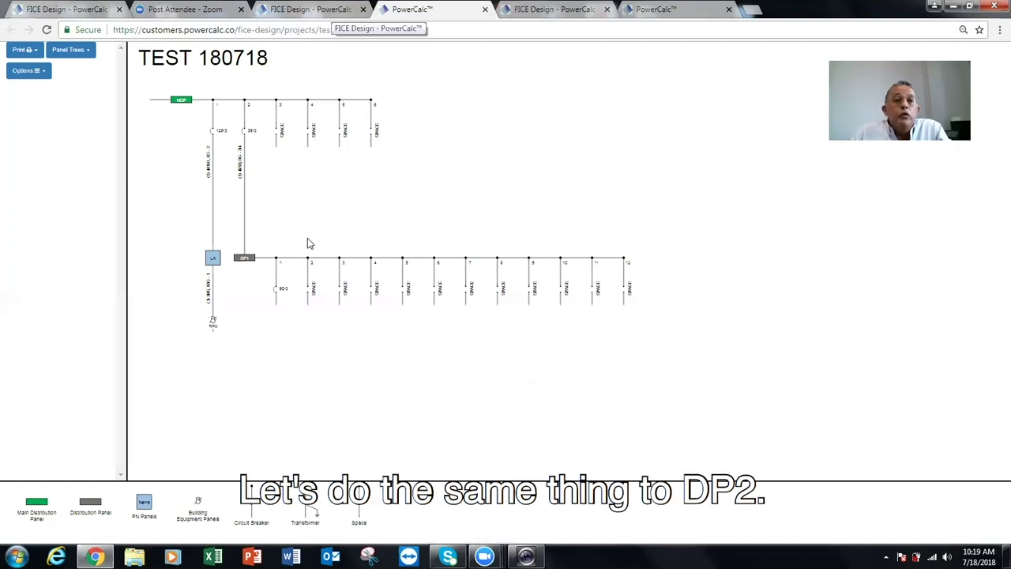
# Return to the project, review DP2's empty schedule, and add another panelboard to the project.
pyautogui.click(308, 10)
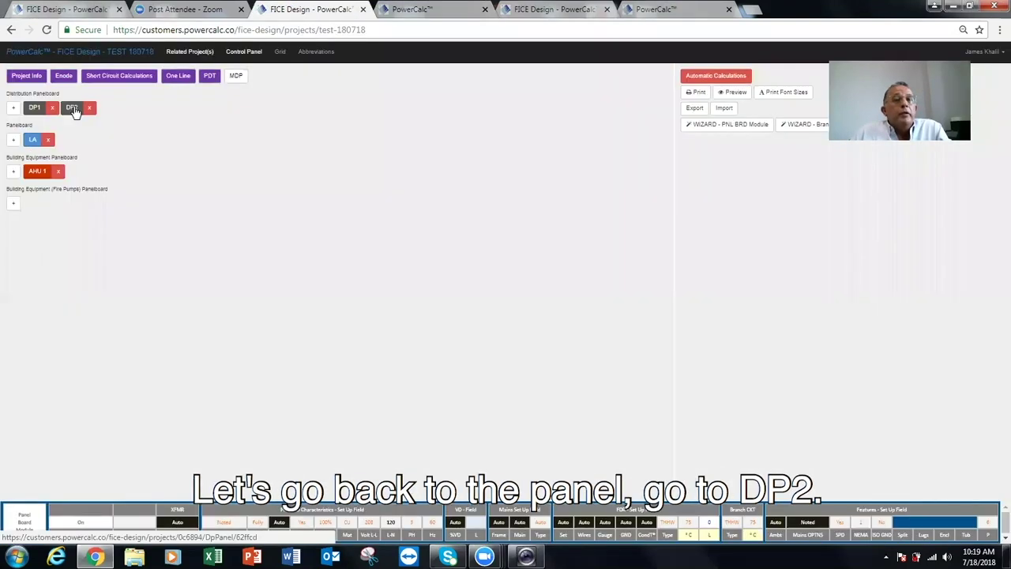
pyautogui.click(72, 108)
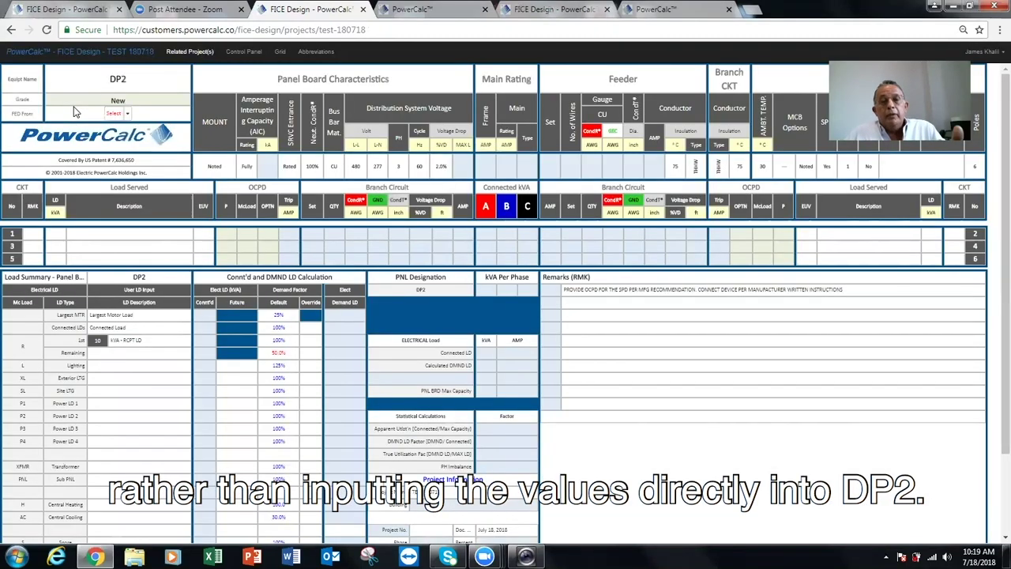
pyautogui.click(245, 52)
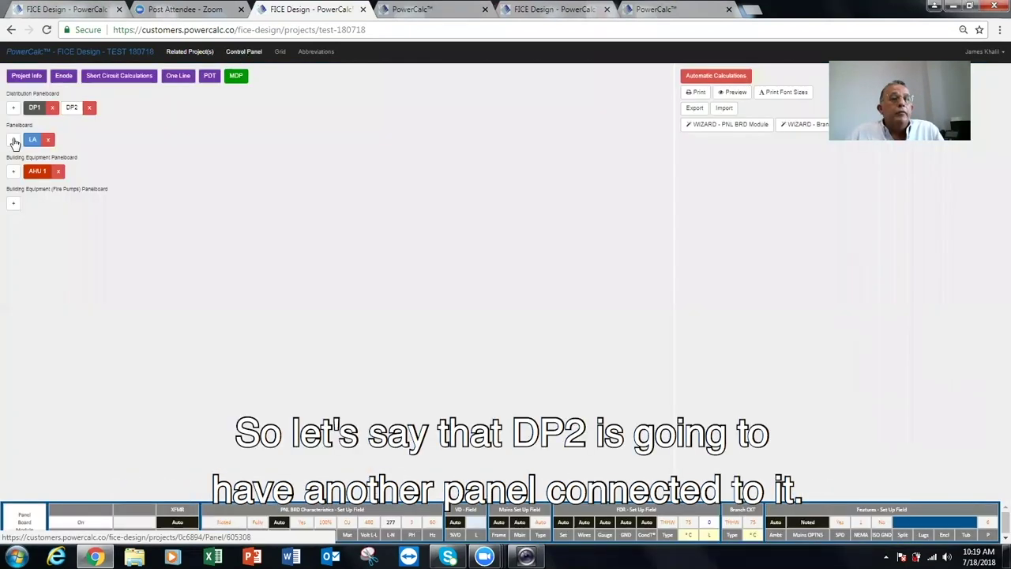
pyautogui.click(12, 139)
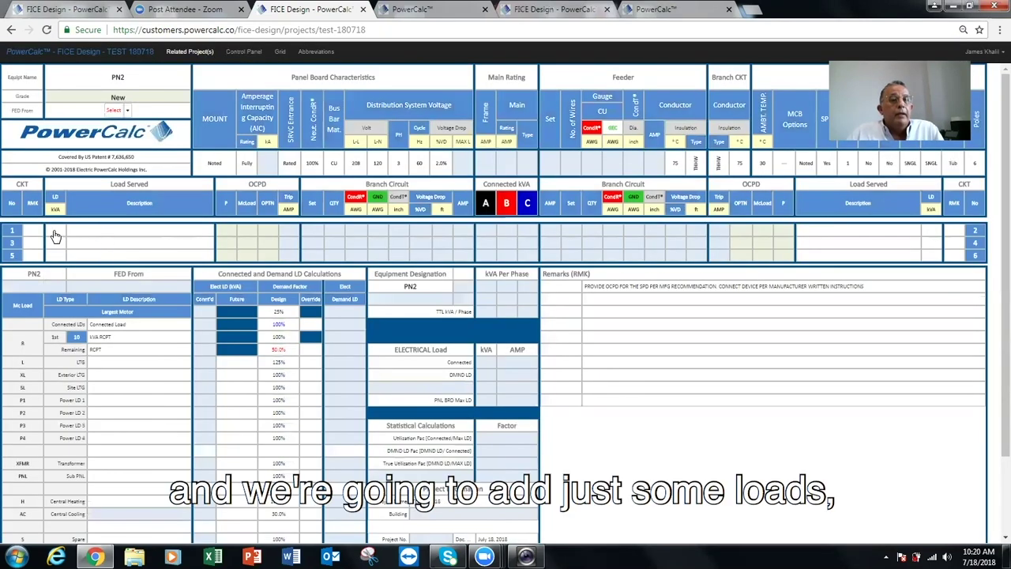
# Add a 12 kVA three-pole load with load type L on circuit 1 of PN2 and calculate the panel.
pyautogui.click(56, 234)
pyautogui.write('12')
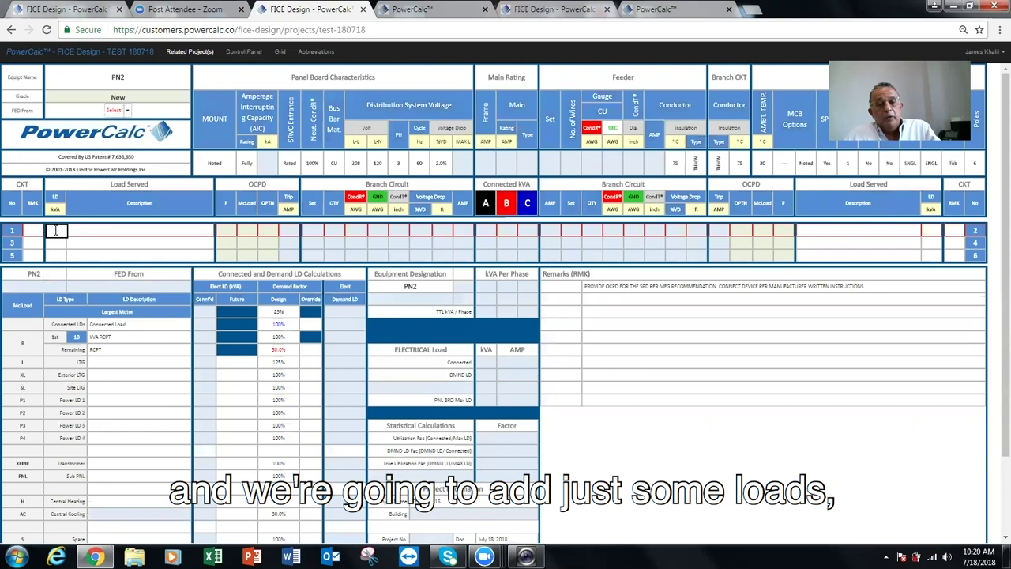
pyautogui.click(229, 233)
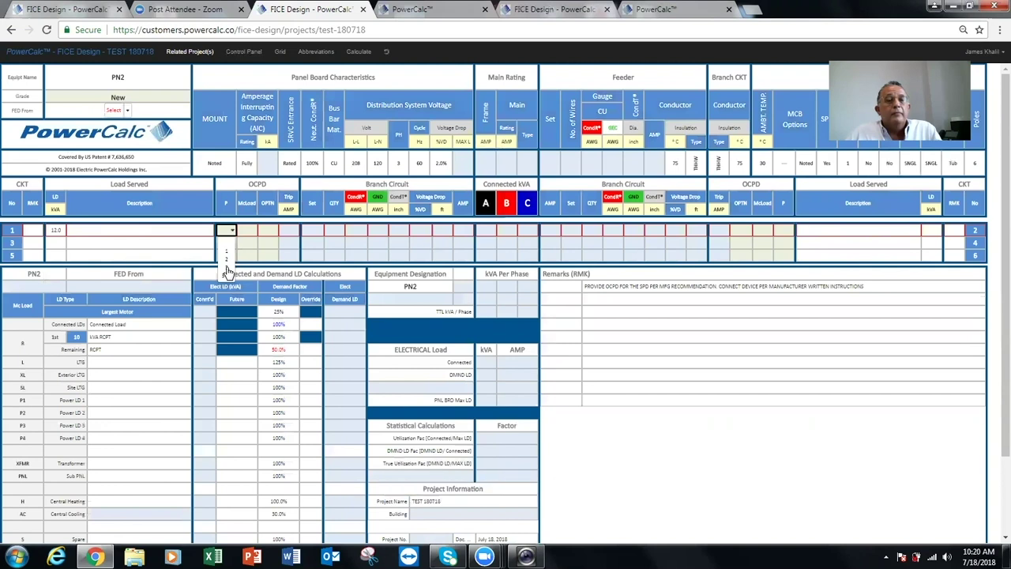
pyautogui.click(226, 268)
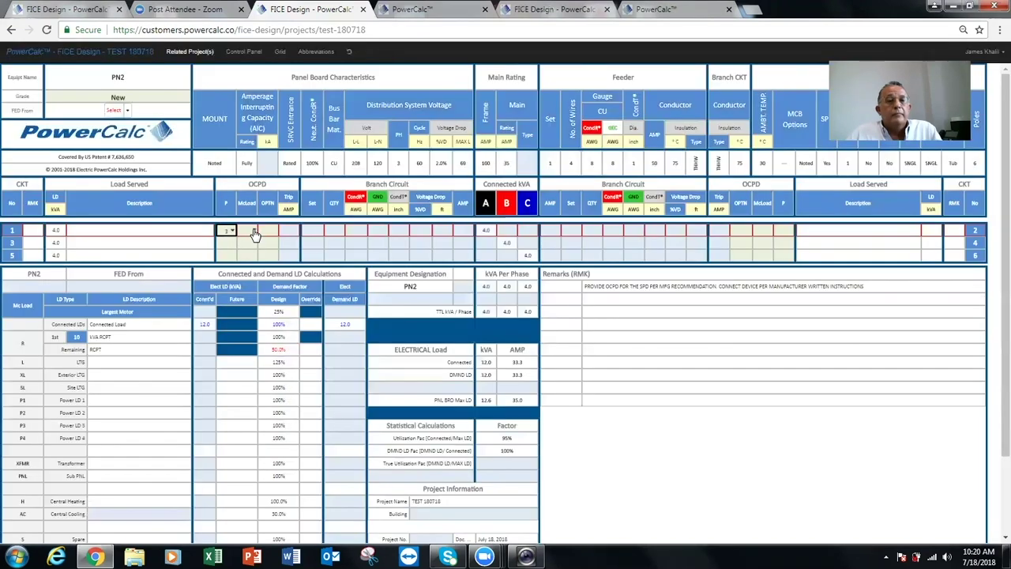
pyautogui.click(253, 231)
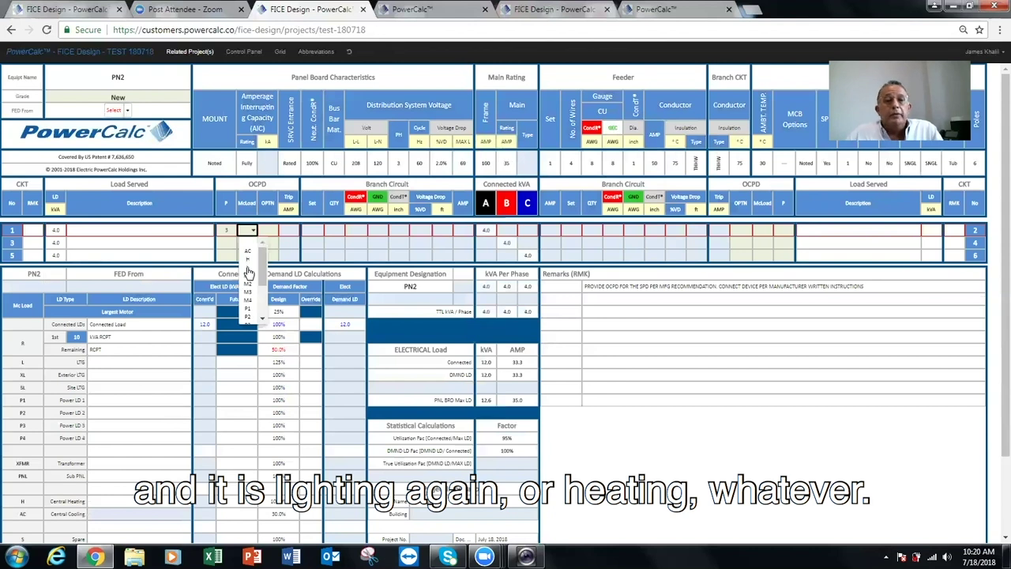
pyautogui.click(247, 261)
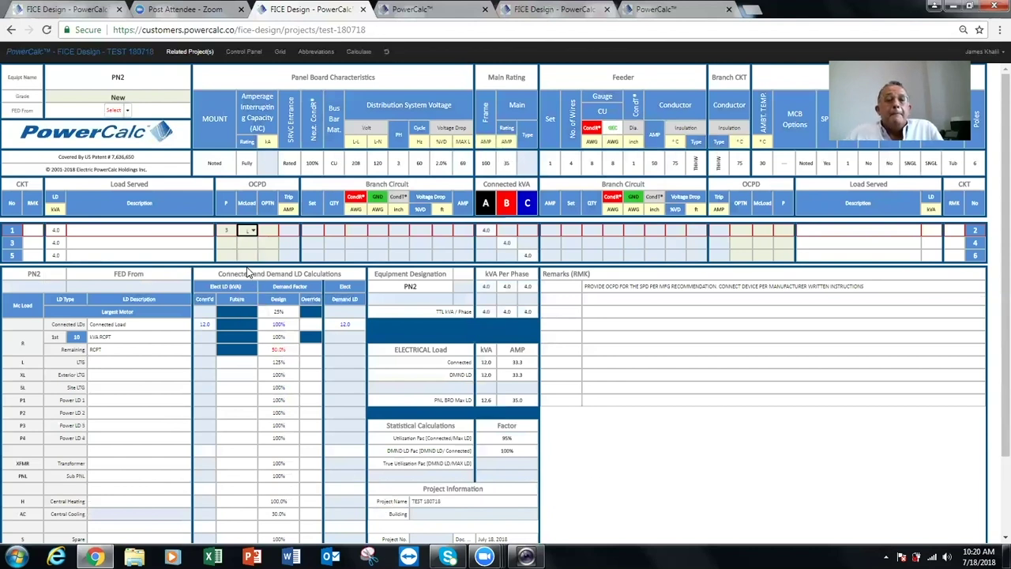
pyautogui.click(357, 53)
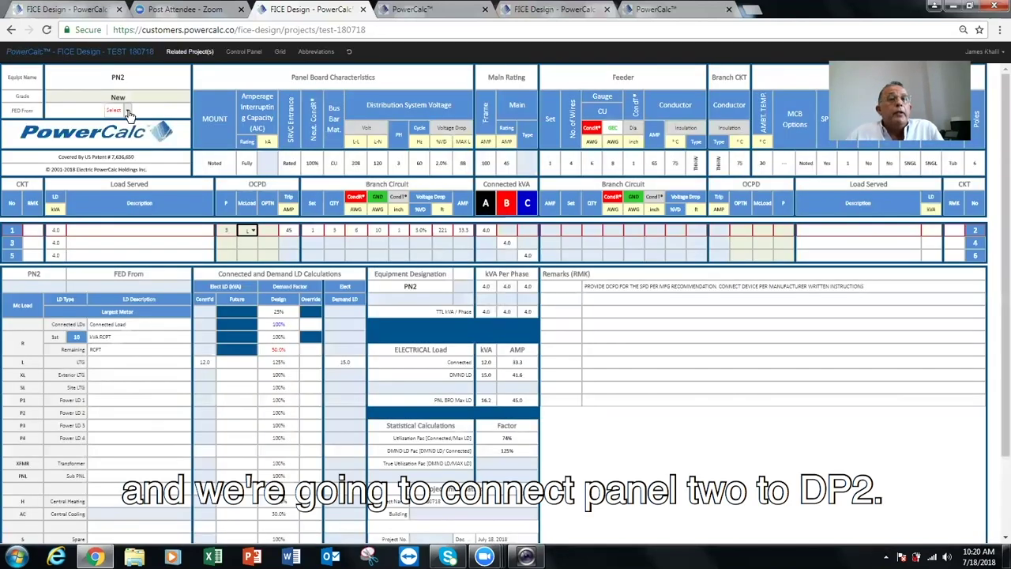
# Feed panel PN2 from circuit 1 of DP2.
pyautogui.click(127, 111)
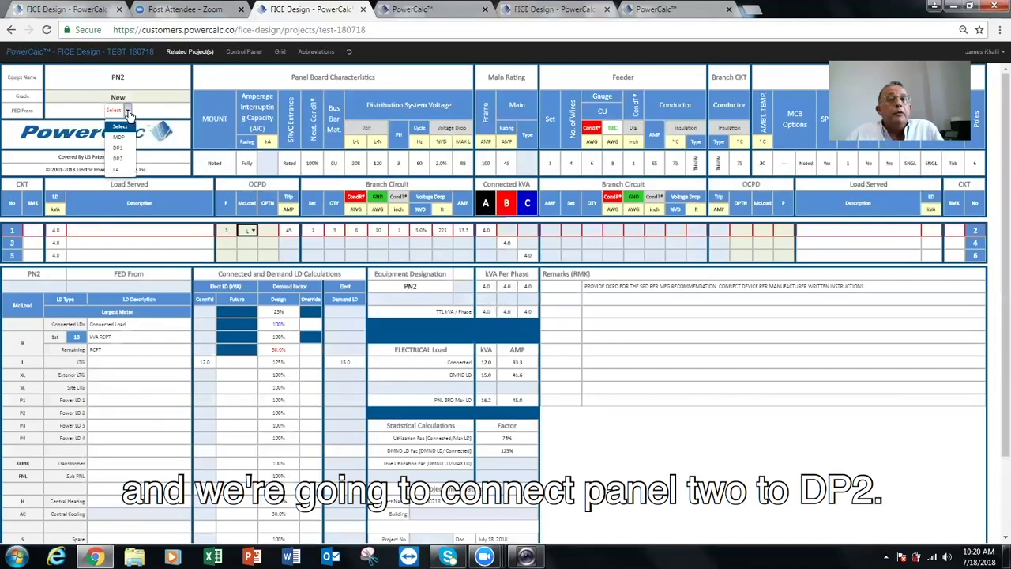
pyautogui.click(117, 159)
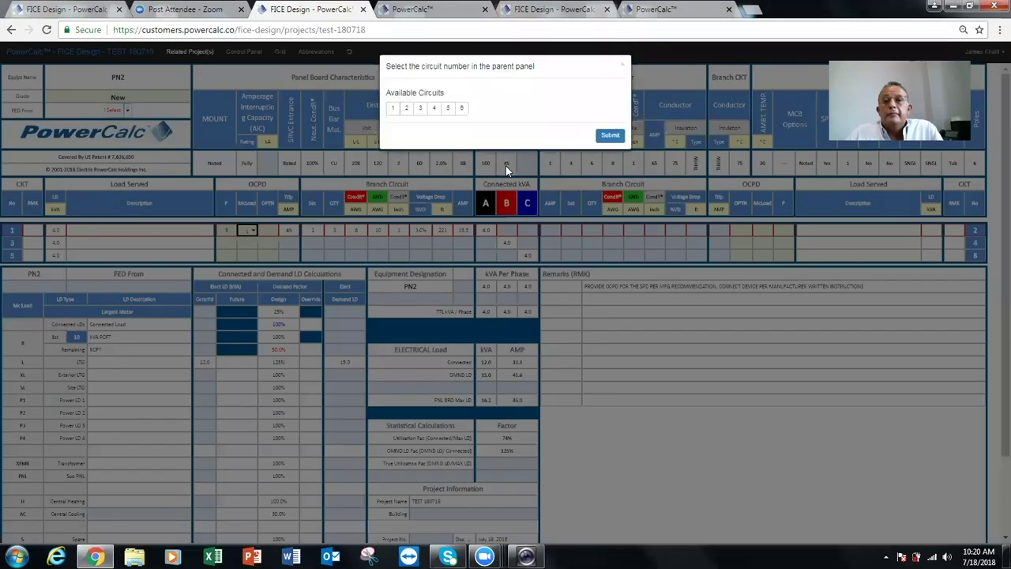
pyautogui.click(393, 108)
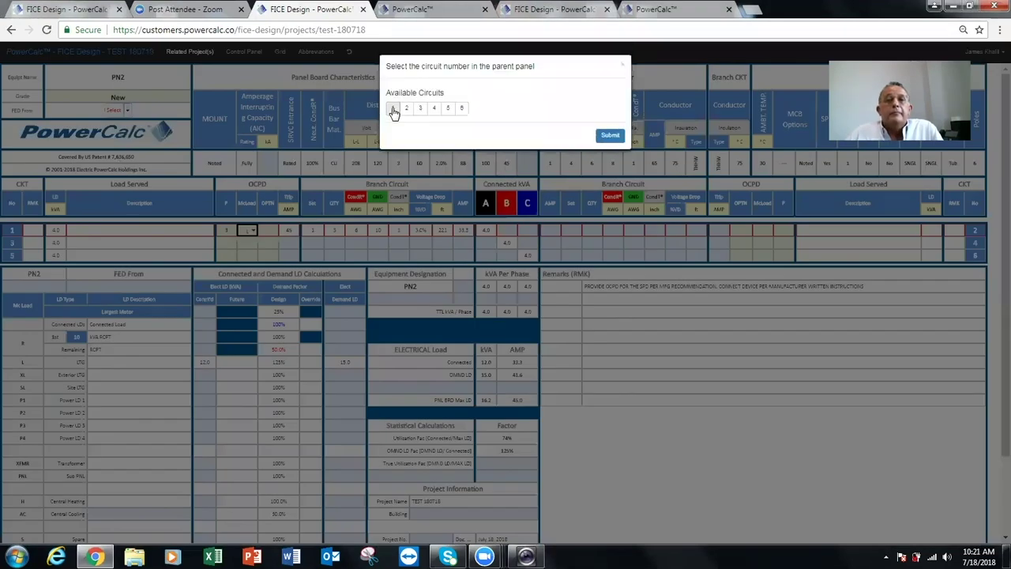
pyautogui.click(607, 137)
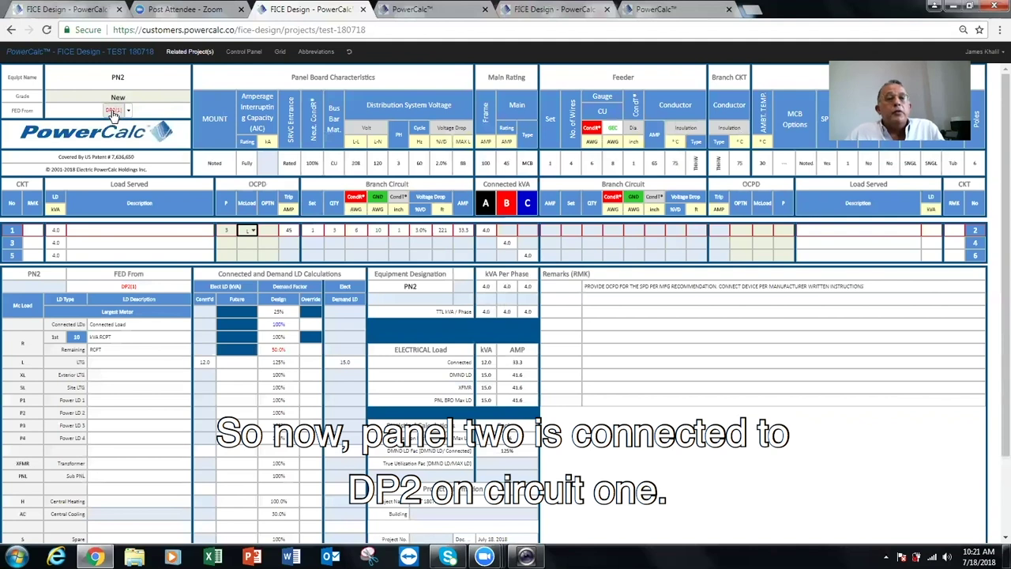
# Add another building equipment panelboard to the project and enter ELEVATOR as its first device.
pyautogui.click(245, 52)
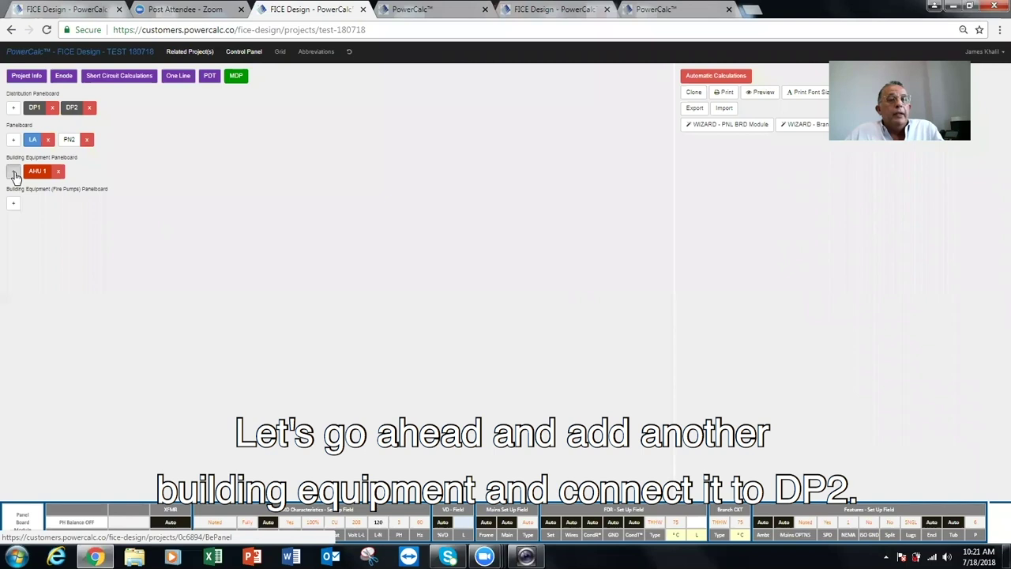
pyautogui.click(14, 173)
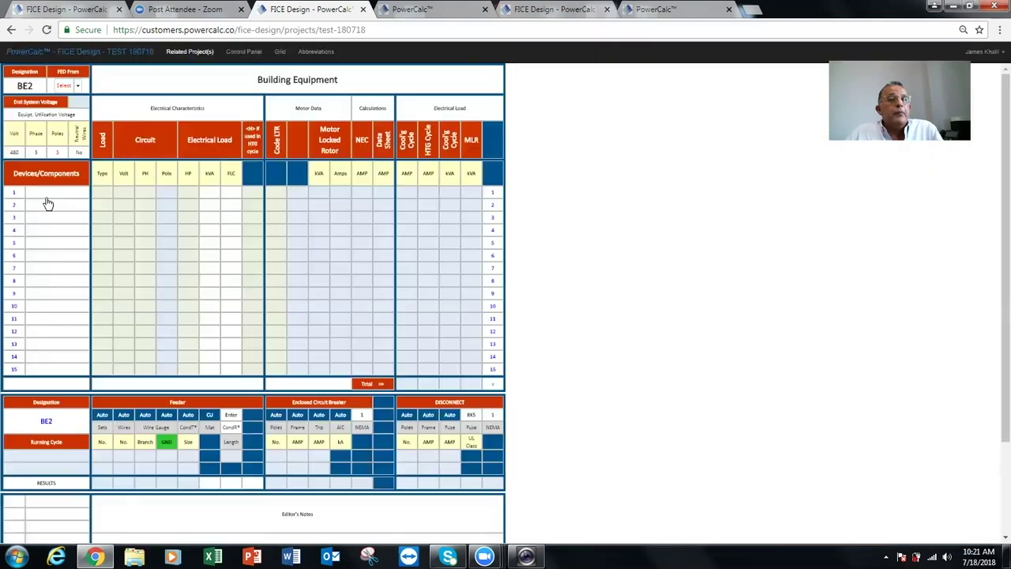
pyautogui.click(49, 194)
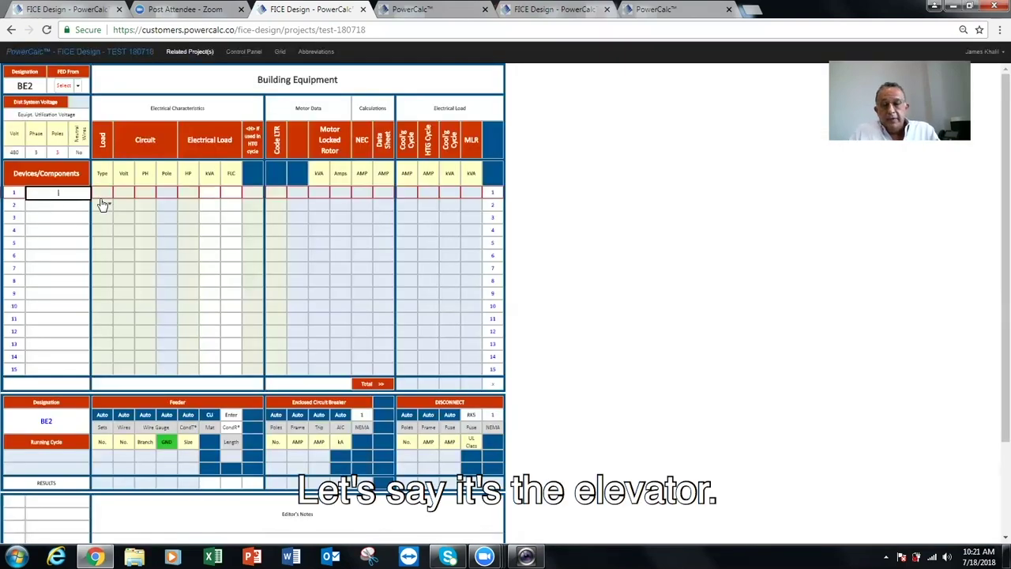
pyautogui.write('ELEVATOR')
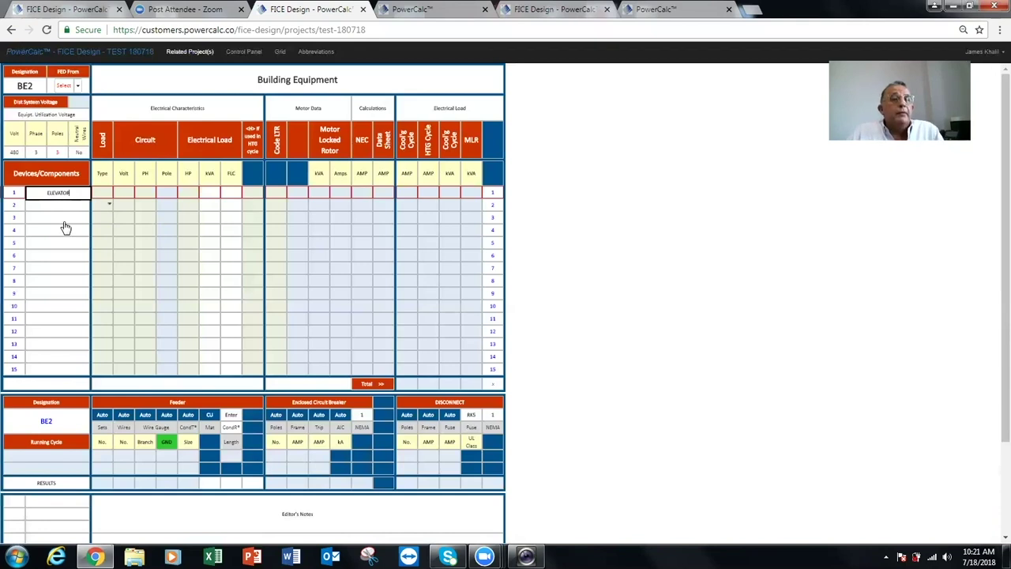
pyautogui.press('Return')
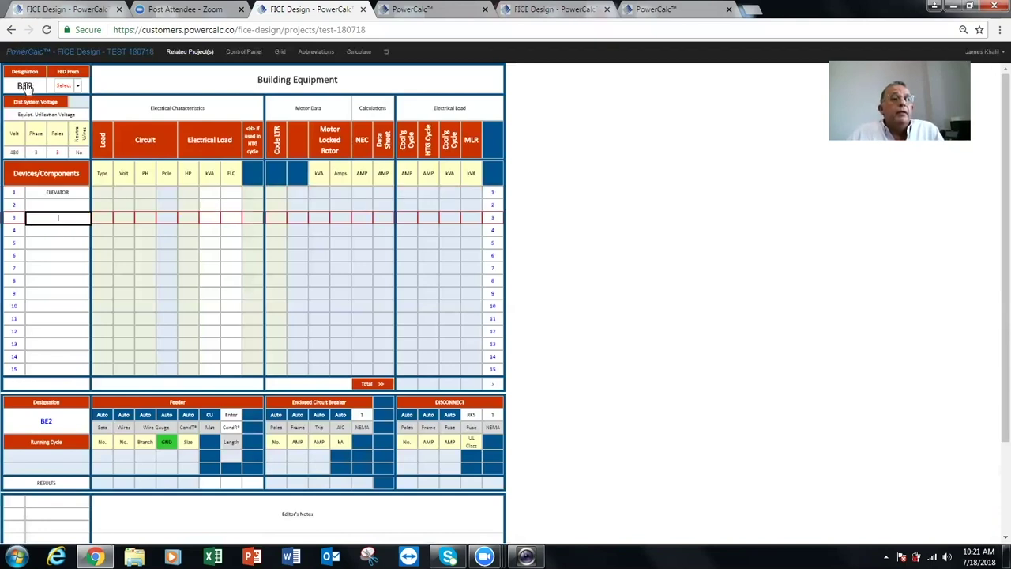
pyautogui.press('Escape')
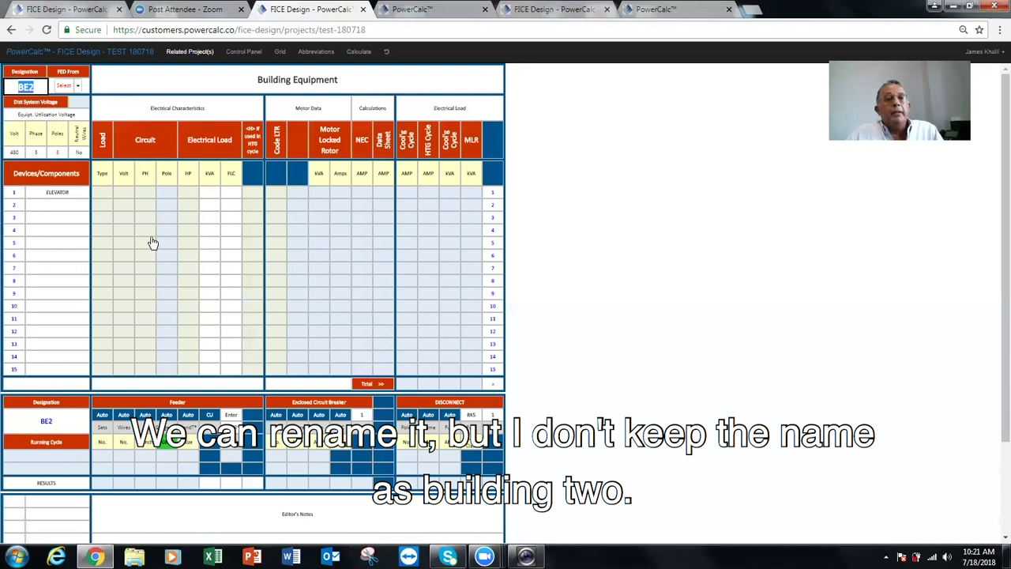
# Give the elevator load type MTR, a circuit voltage of 208, and three phases.
pyautogui.click(103, 195)
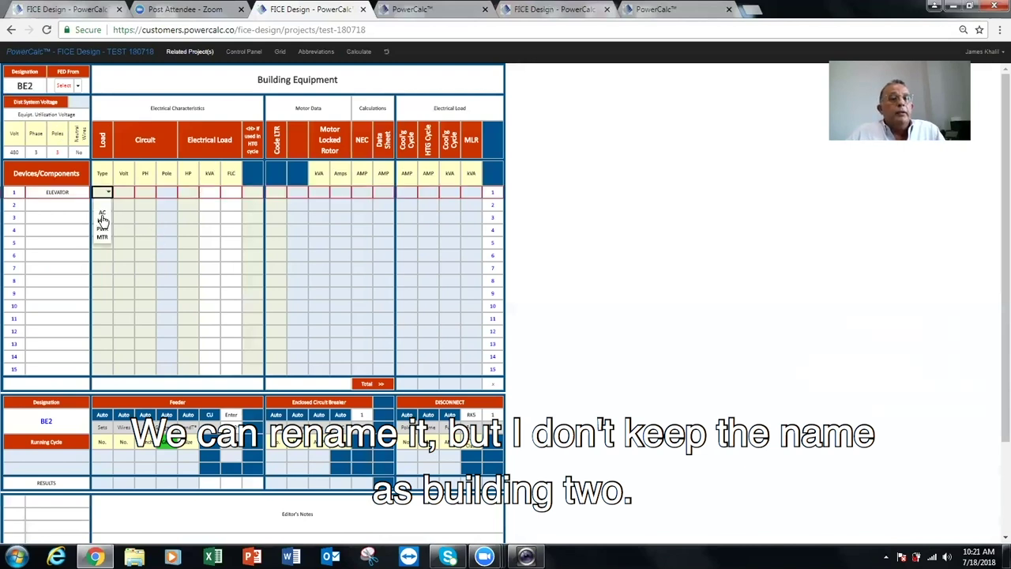
pyautogui.click(102, 230)
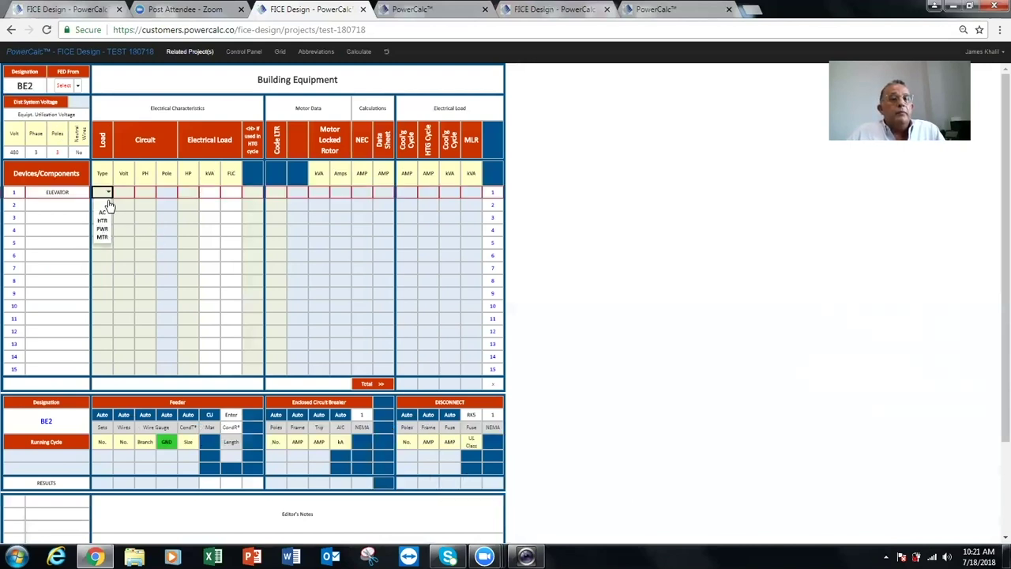
pyautogui.hotkey('alt', 'Down')
pyautogui.click(101, 241)
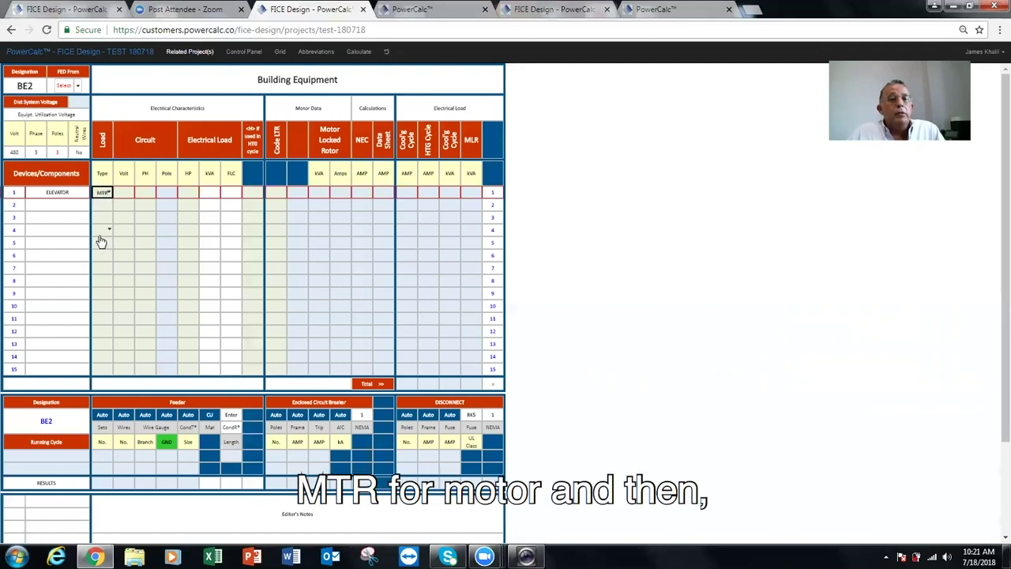
pyautogui.click(131, 193)
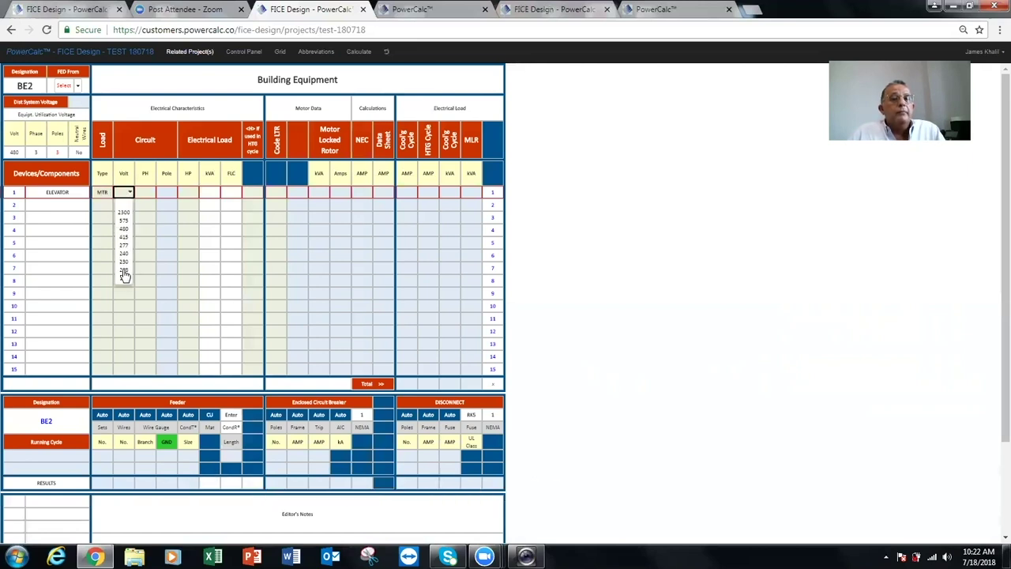
pyautogui.click(125, 273)
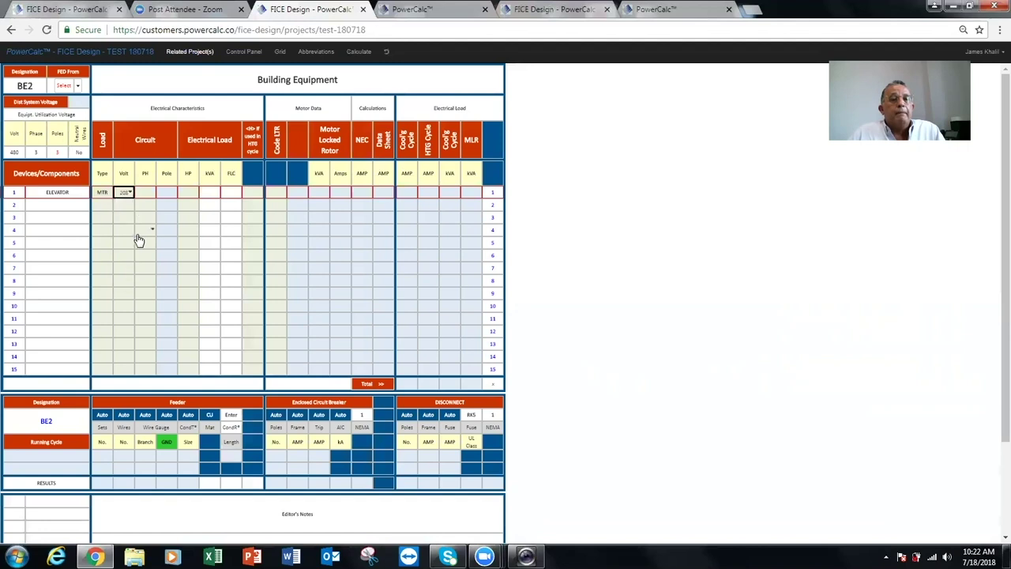
pyautogui.click(152, 192)
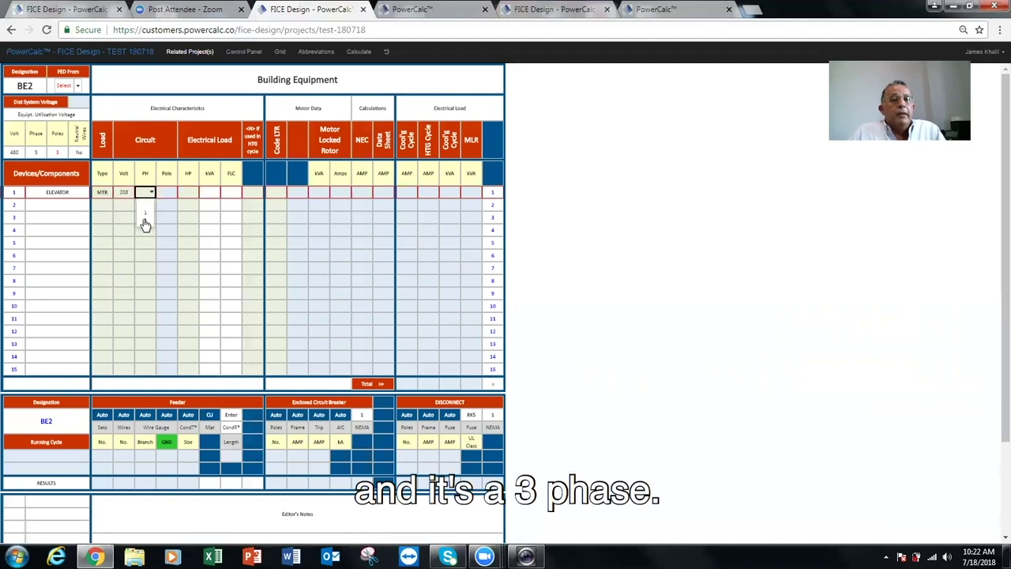
pyautogui.click(144, 222)
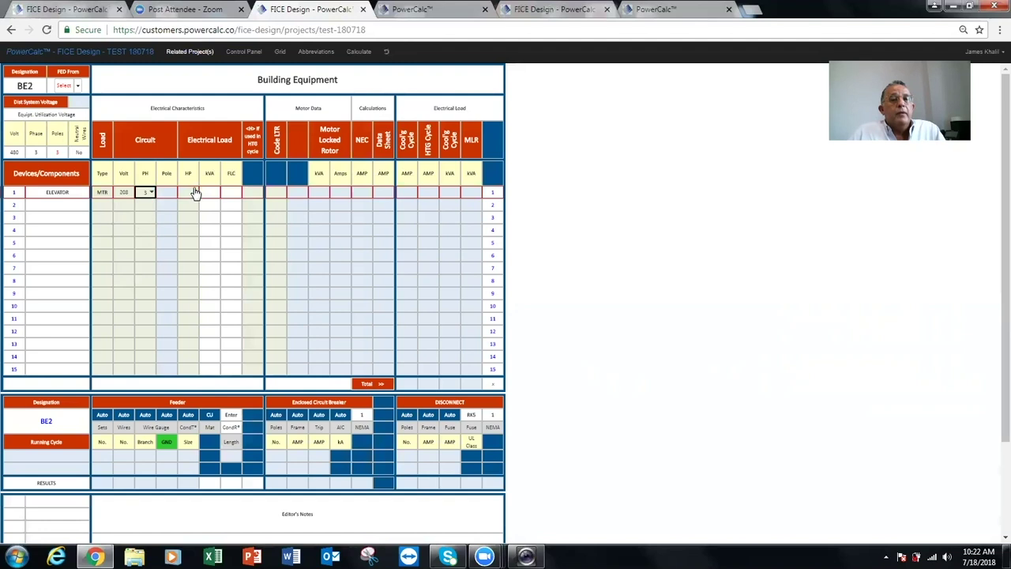
# Set the elevator motor to 30 HP and calculate the building equipment schedule.
pyautogui.click(196, 194)
pyautogui.scroll(-3, 198, 261)
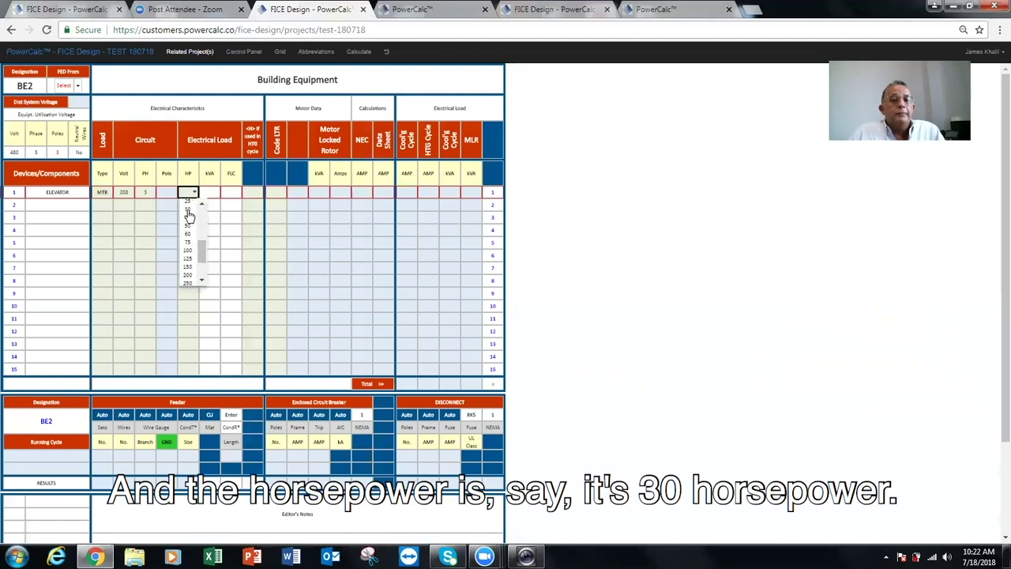
pyautogui.click(188, 210)
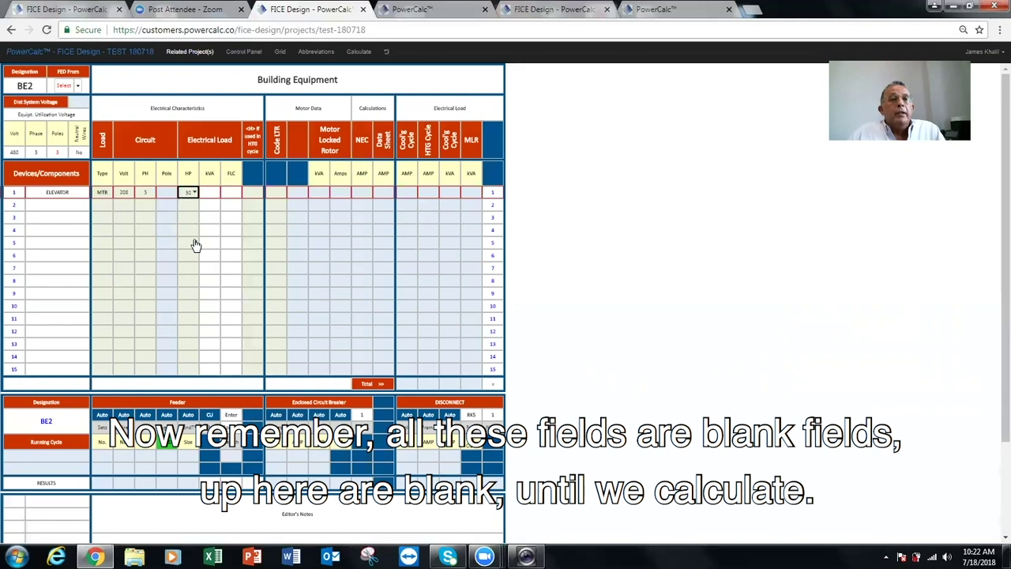
pyautogui.click(358, 52)
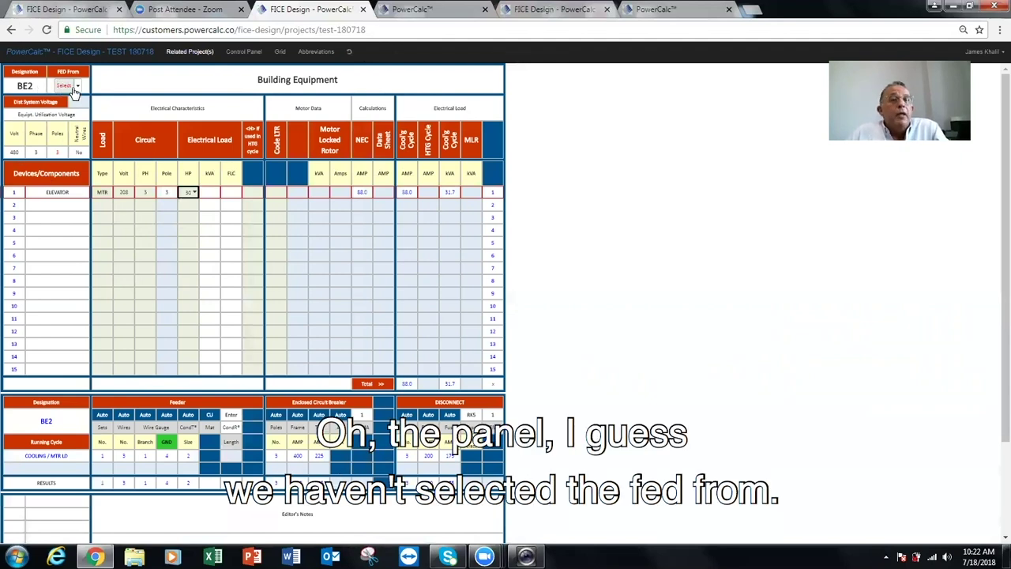
# Feed building equipment BE2 from circuit 2 of DP2 and open DP2's schedule to check both connections.
pyautogui.click(78, 87)
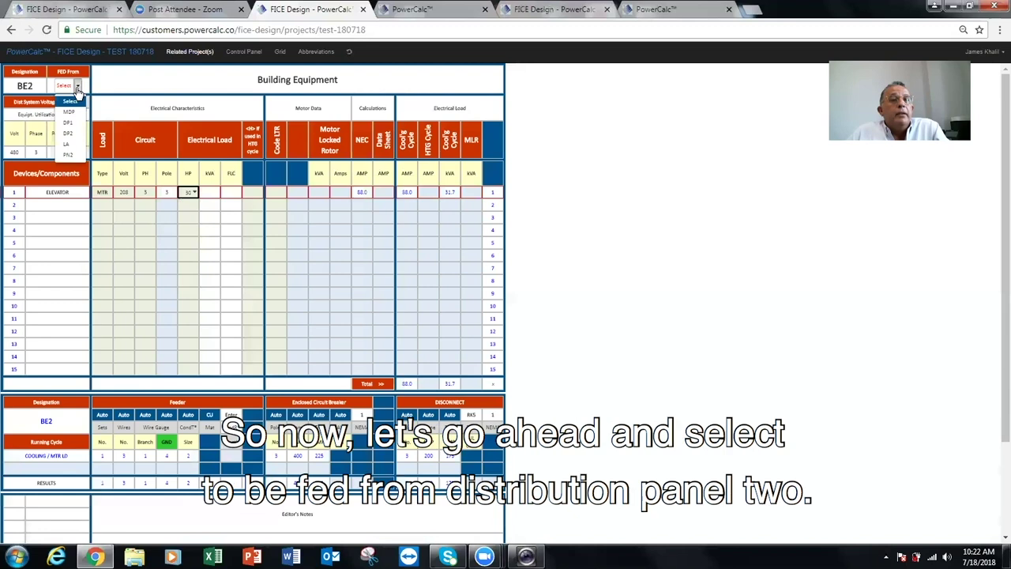
pyautogui.click(68, 135)
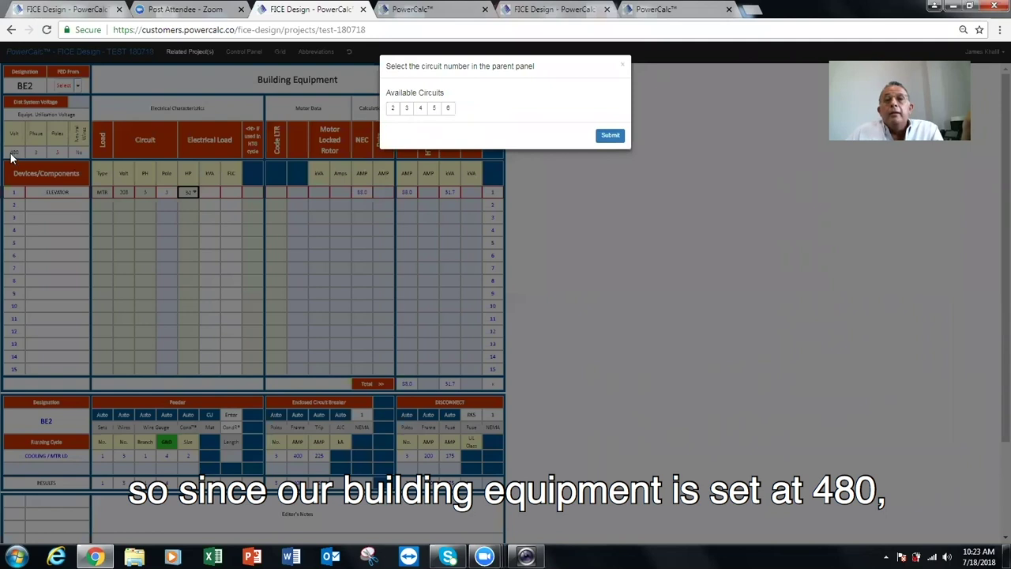
pyautogui.click(392, 108)
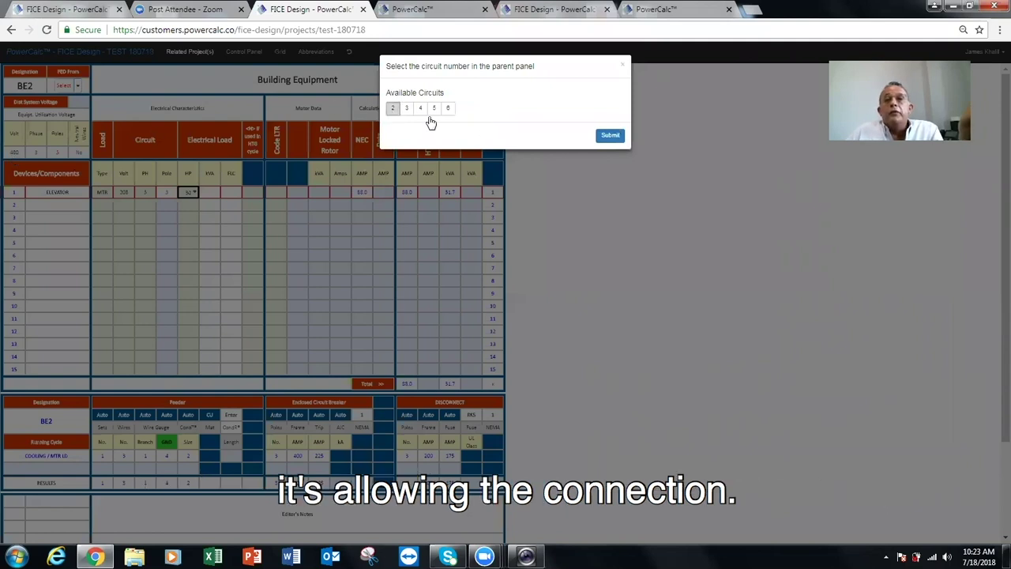
pyautogui.click(609, 137)
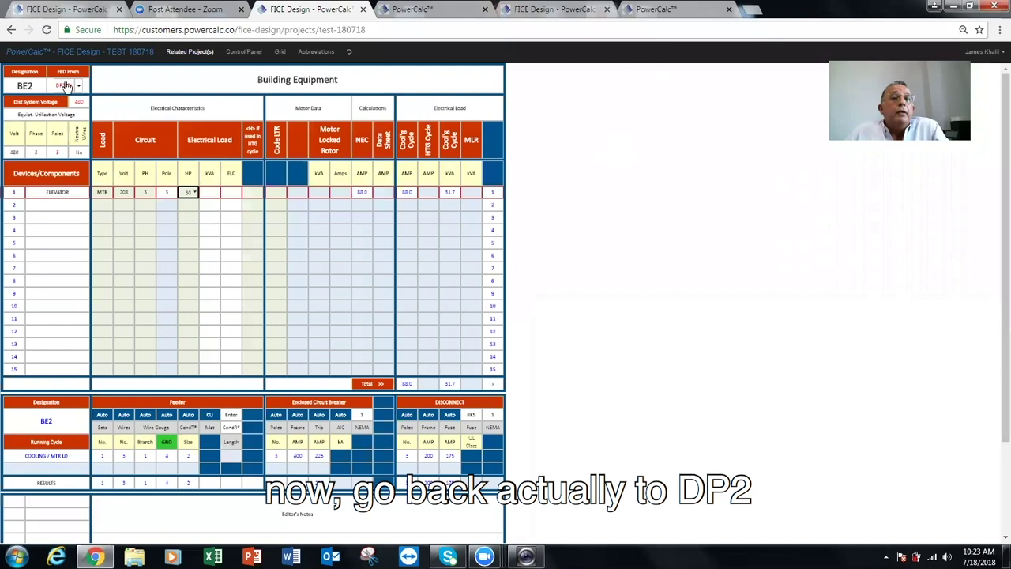
pyautogui.click(66, 86)
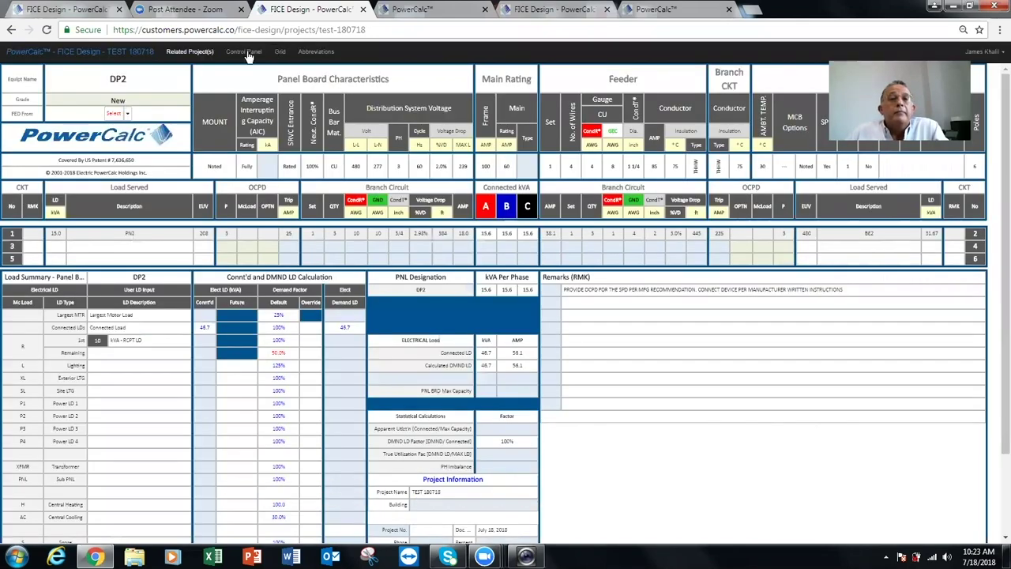
# Try to change DP2's line voltage to 208 in its panel board module while BE2 is linked to it.
pyautogui.click(247, 52)
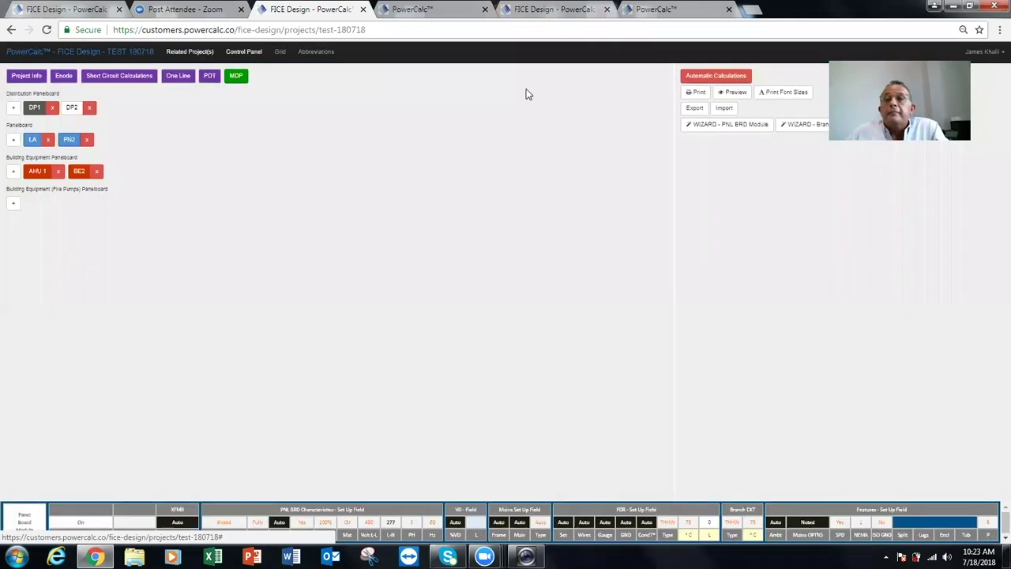
pyautogui.click(738, 126)
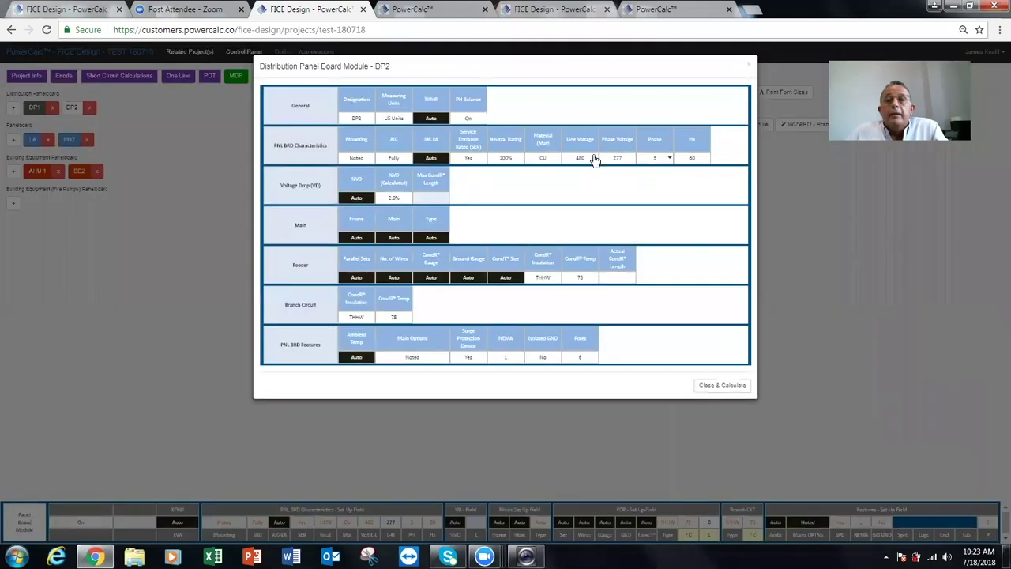
pyautogui.click(593, 159)
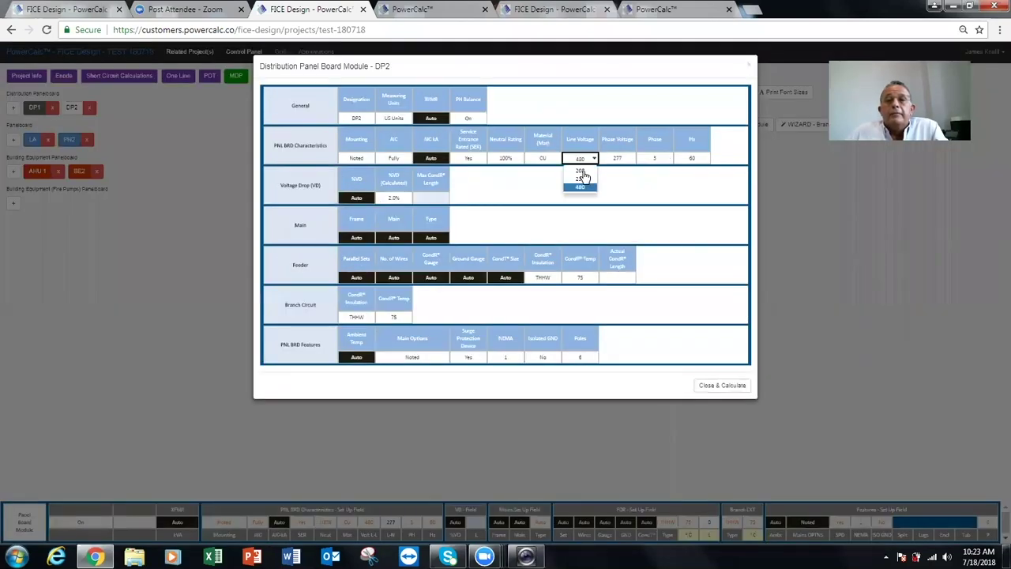
pyautogui.click(581, 173)
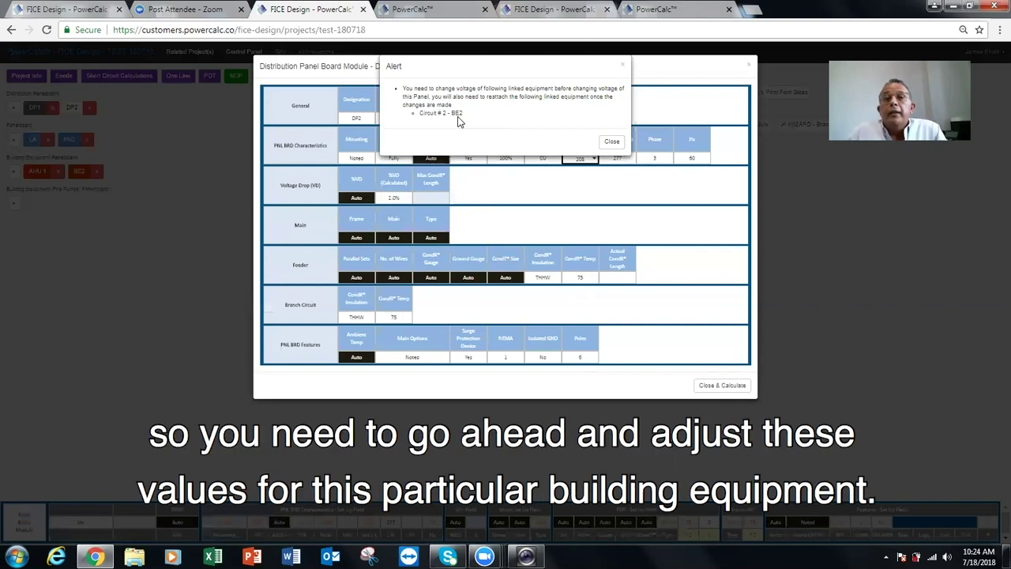
pyautogui.click(610, 147)
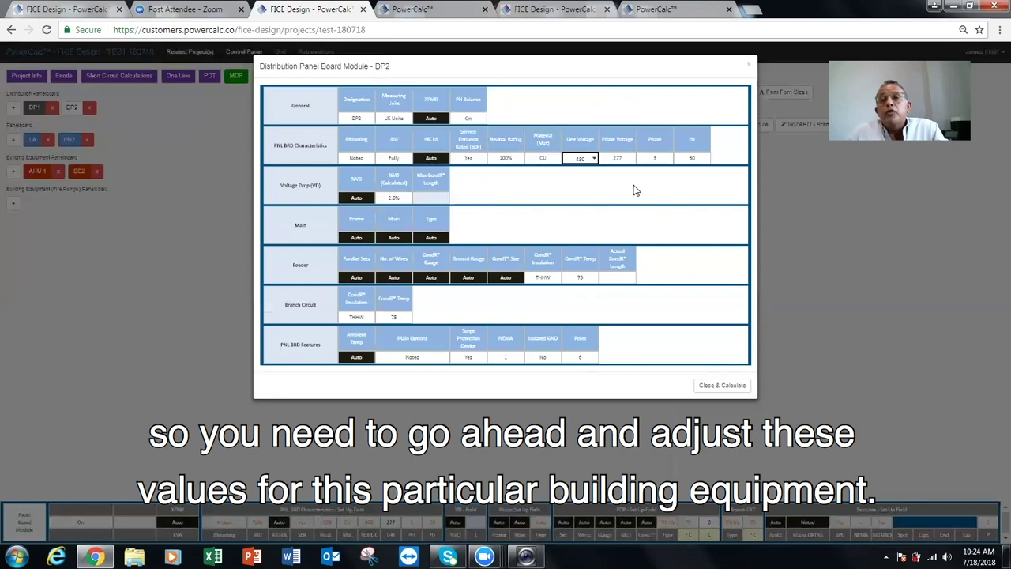
pyautogui.click(596, 159)
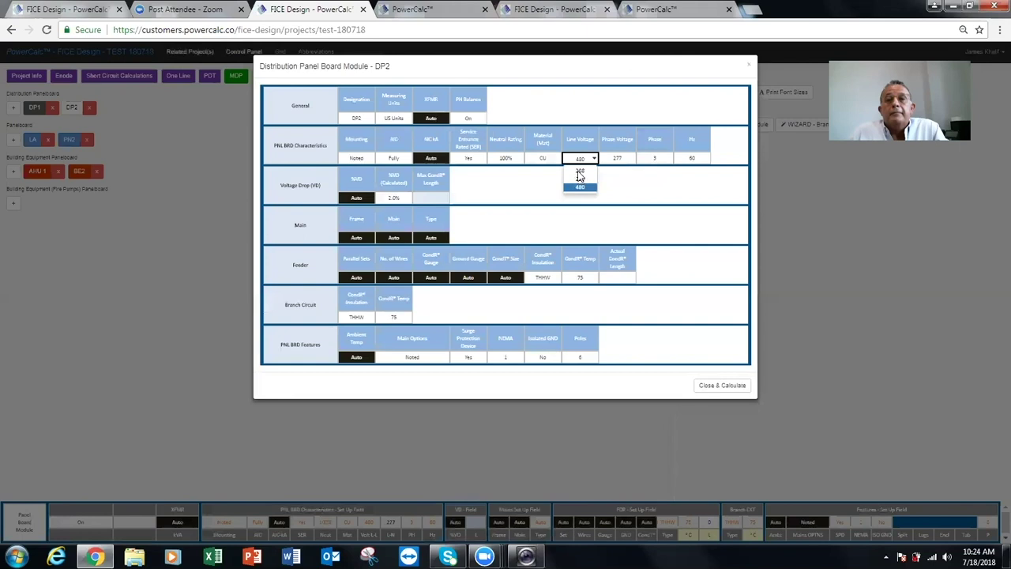
pyautogui.click(579, 172)
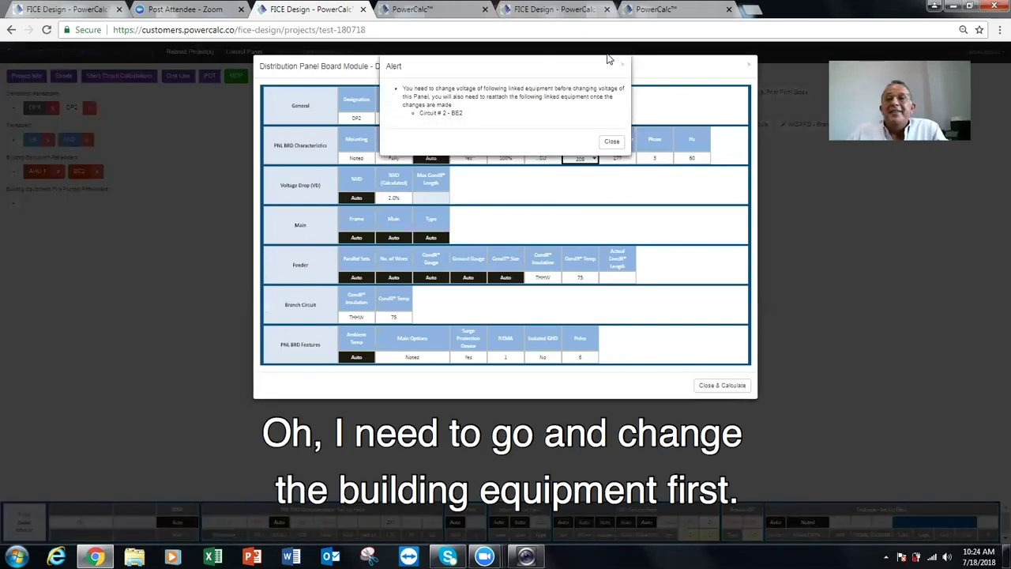
pyautogui.click(613, 139)
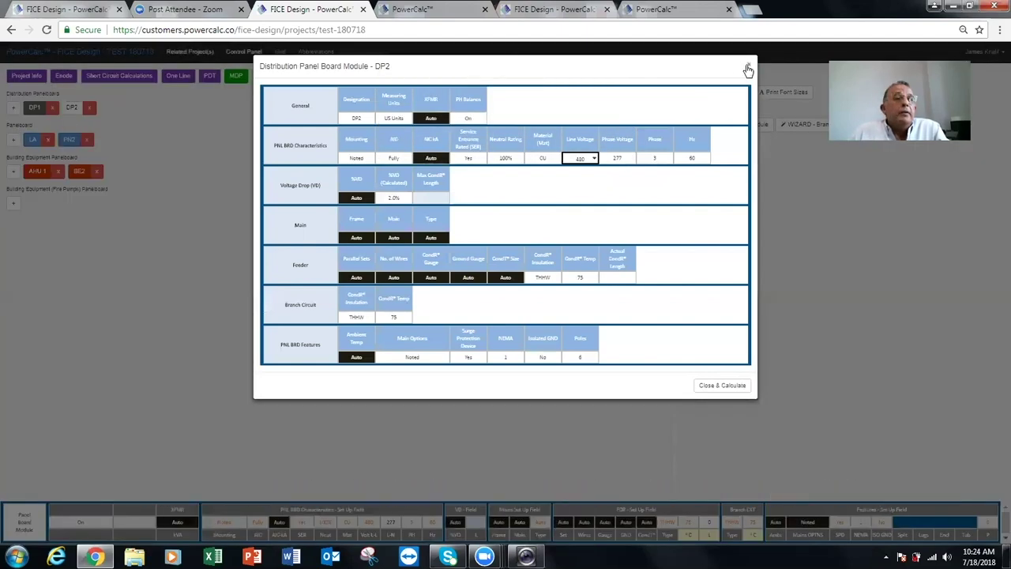
pyautogui.press('Escape')
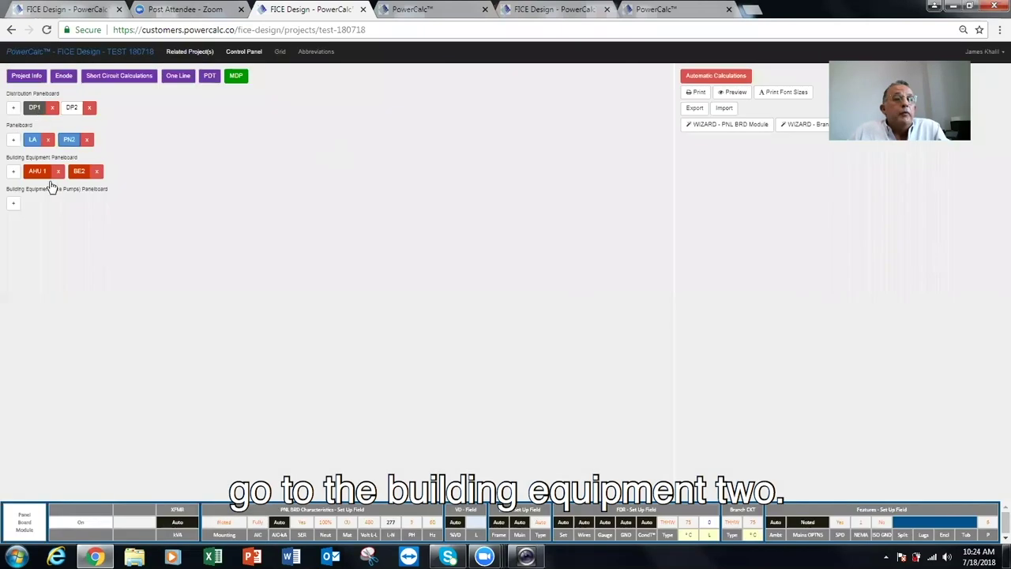
# Set building equipment BE2's utilization voltage to 208 and accept its disconnection from DP2.
pyautogui.click(78, 173)
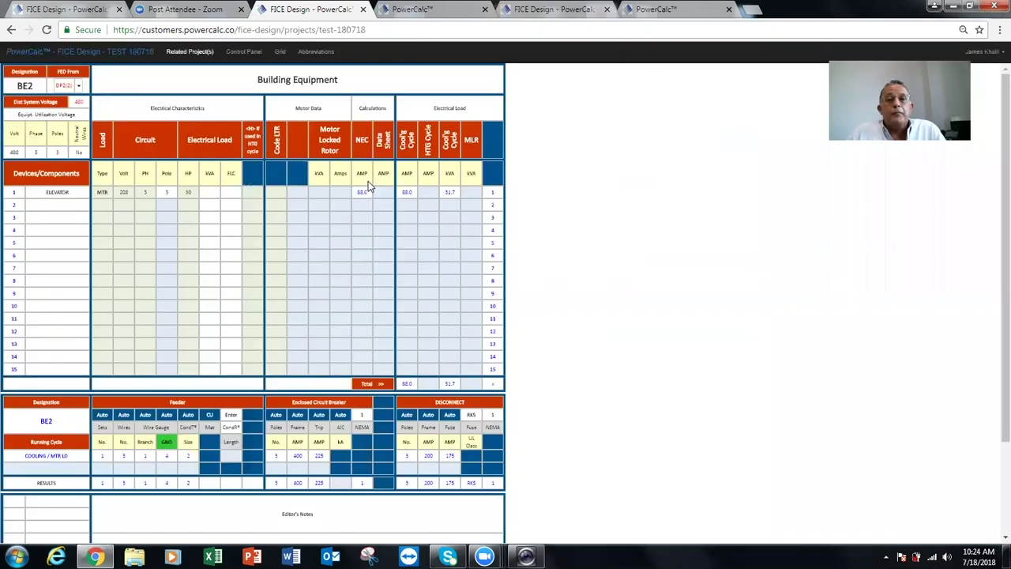
pyautogui.click(14, 152)
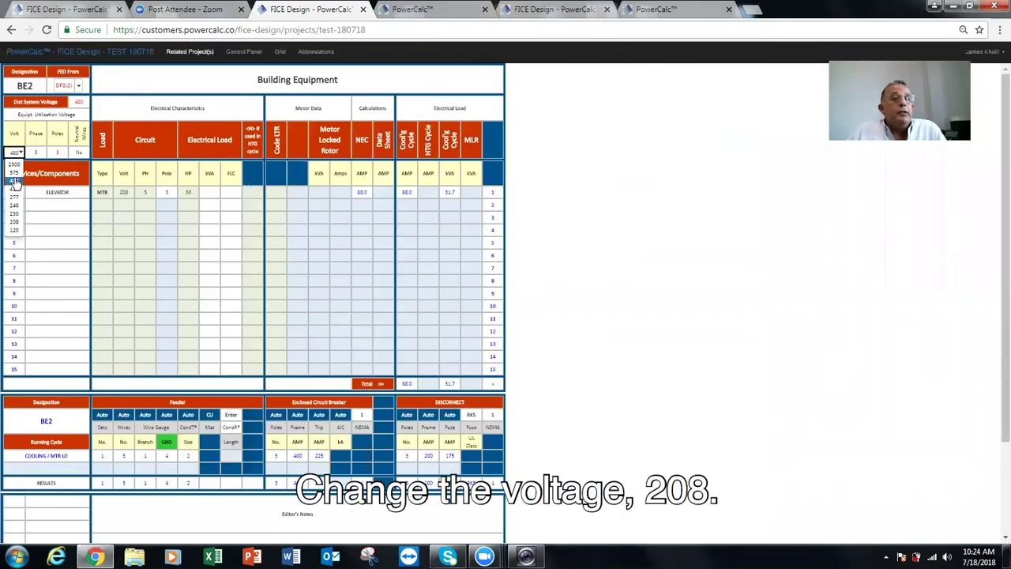
pyautogui.click(14, 224)
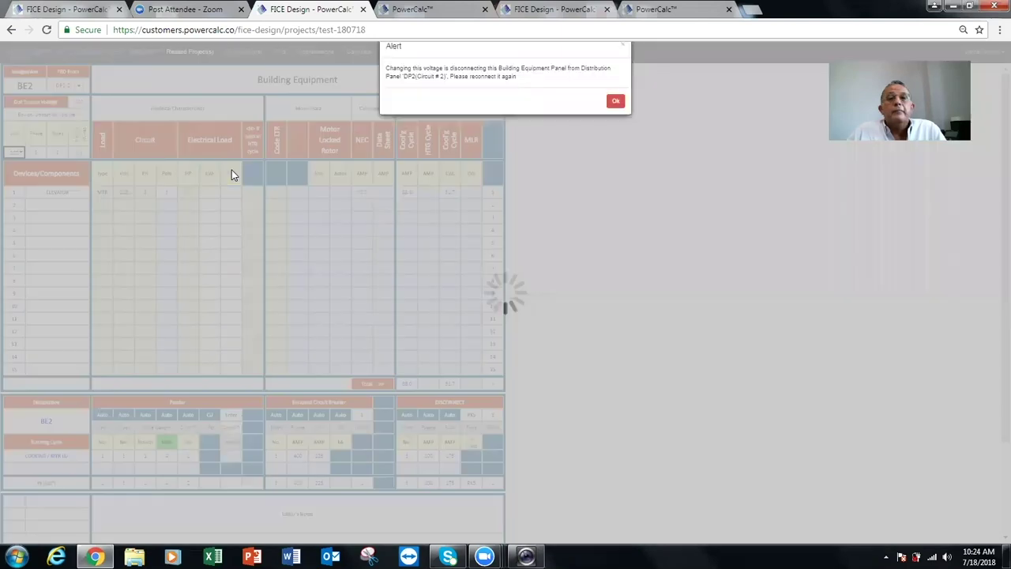
pyautogui.click(616, 103)
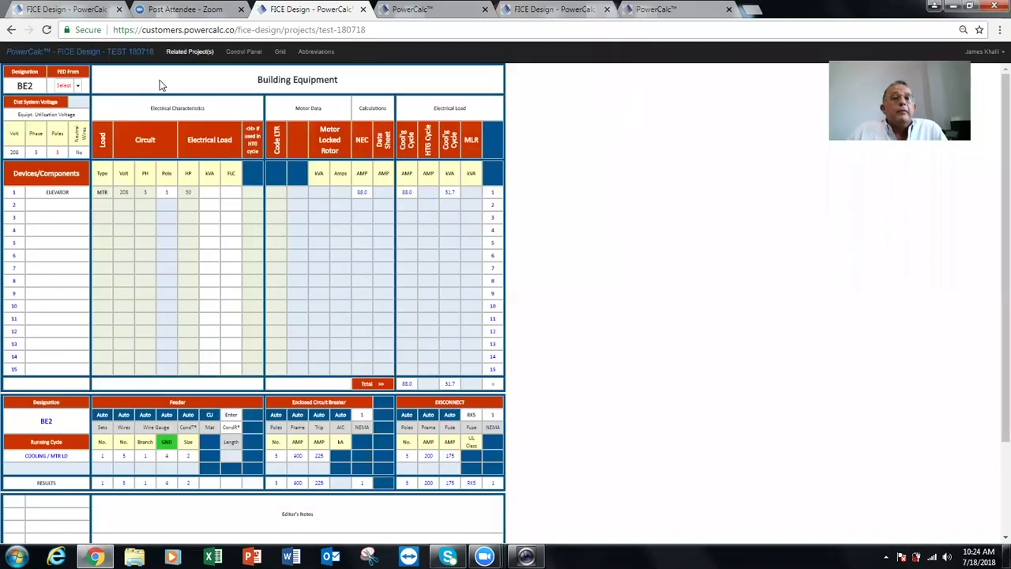
# Set distribution panel DP2's line voltage to 208 in its panel board module and recalculate the panel.
pyautogui.click(245, 52)
pyautogui.click(71, 110)
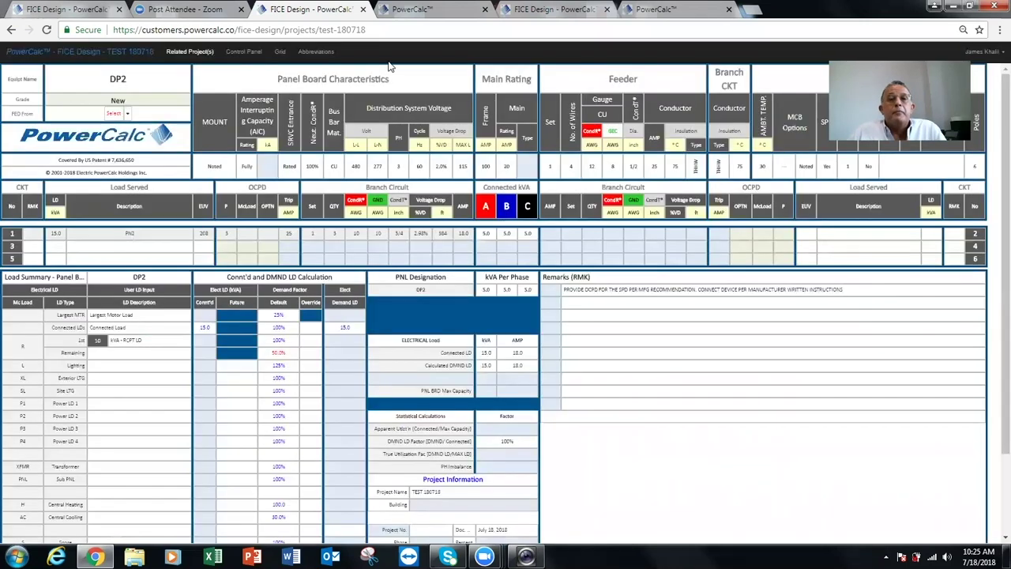
pyautogui.click(245, 53)
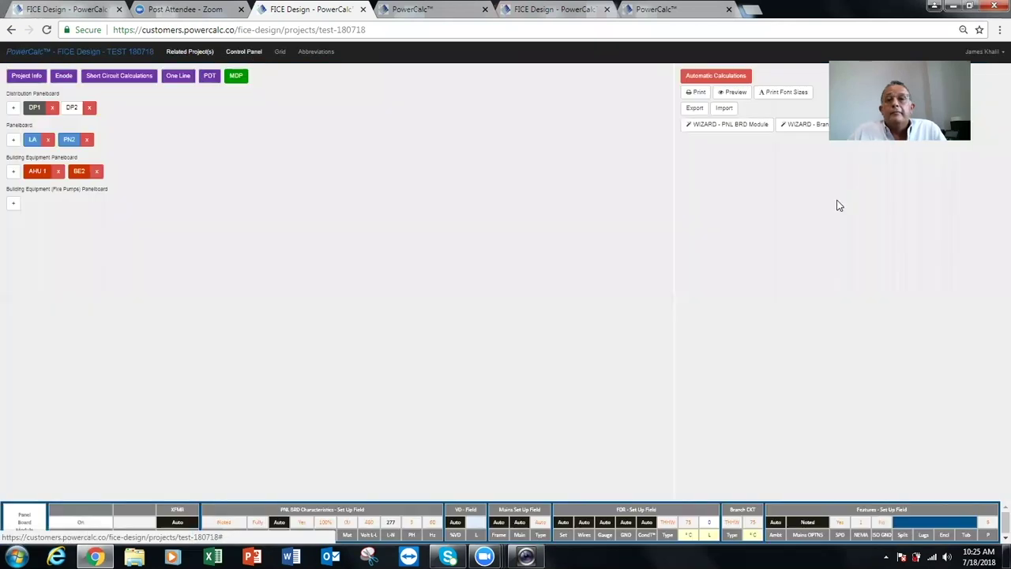
pyautogui.click(714, 124)
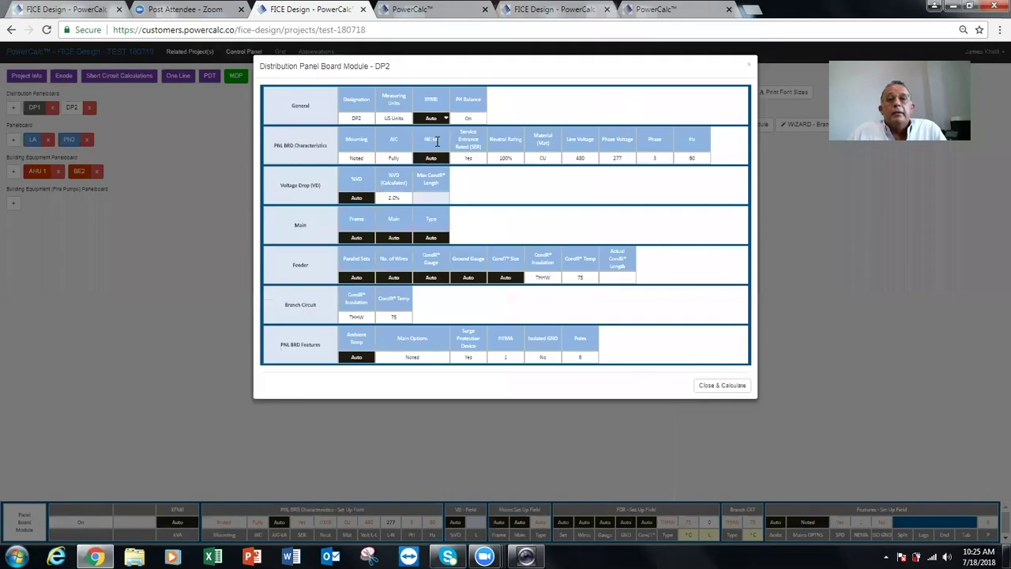
pyautogui.click(585, 158)
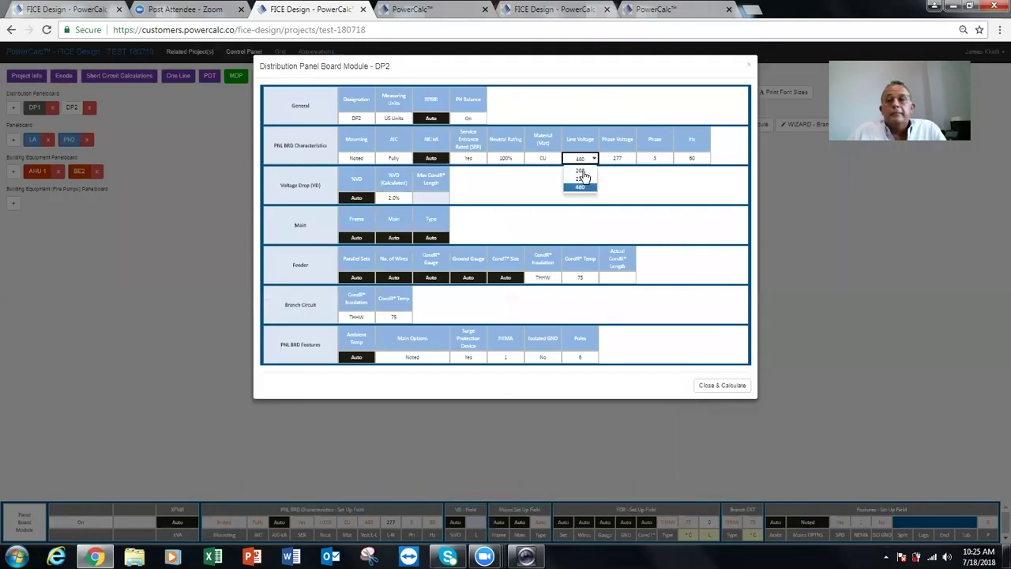
pyautogui.click(582, 171)
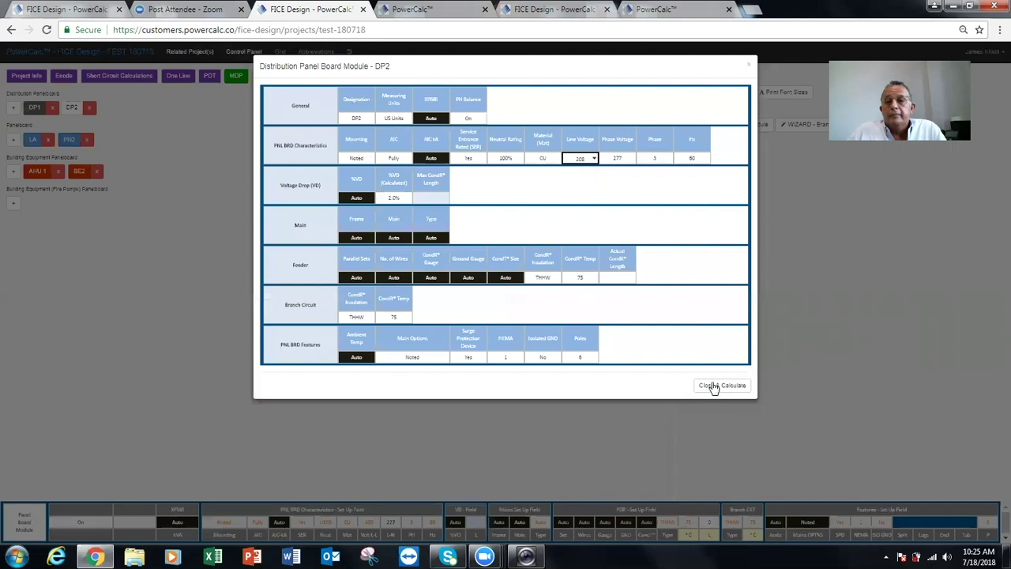
pyautogui.click(714, 385)
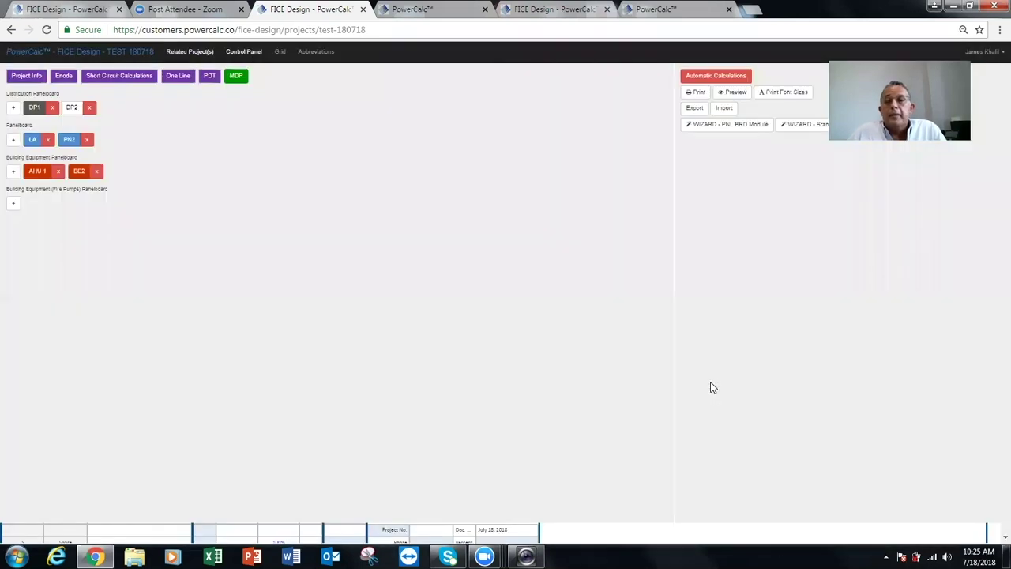
# Reconnect building equipment BE2 to circuit 2 of DP2.
pyautogui.click(79, 173)
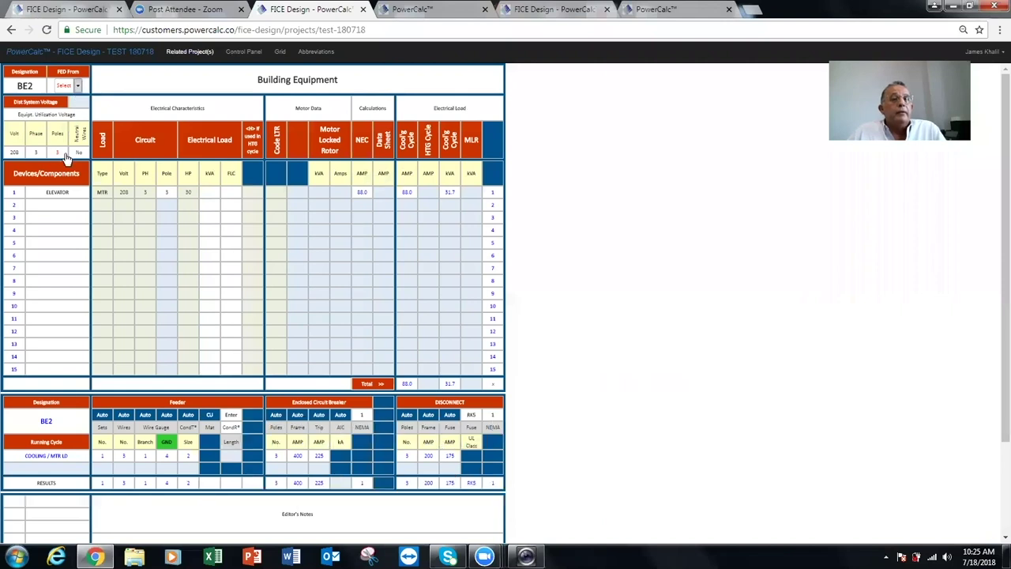
pyautogui.click(78, 89)
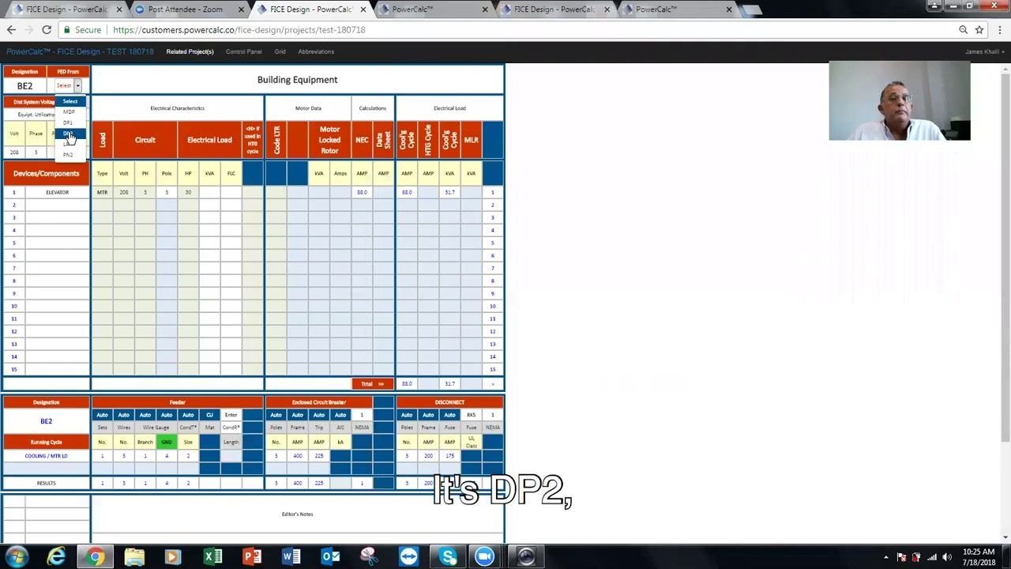
pyautogui.click(68, 134)
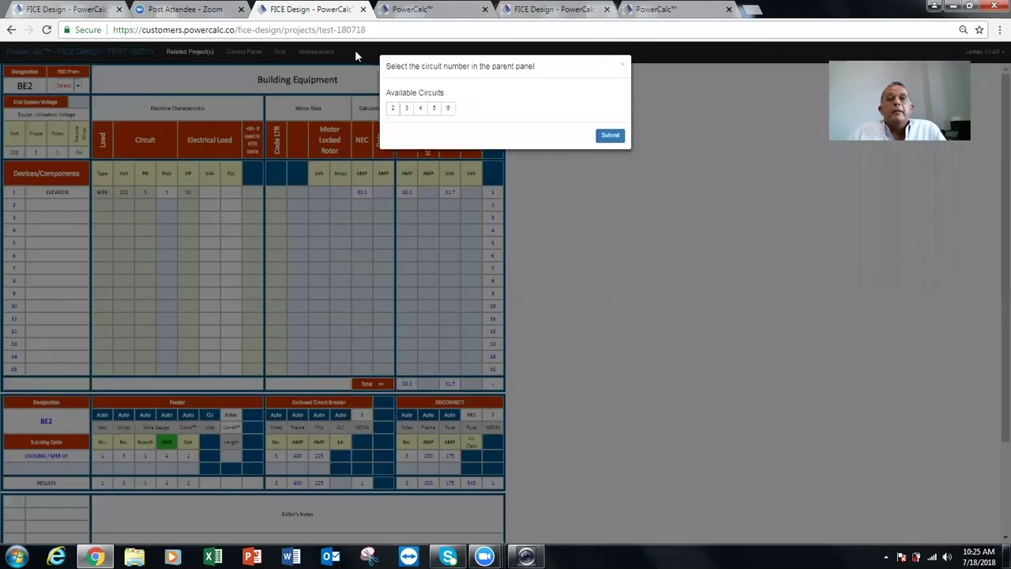
pyautogui.click(393, 108)
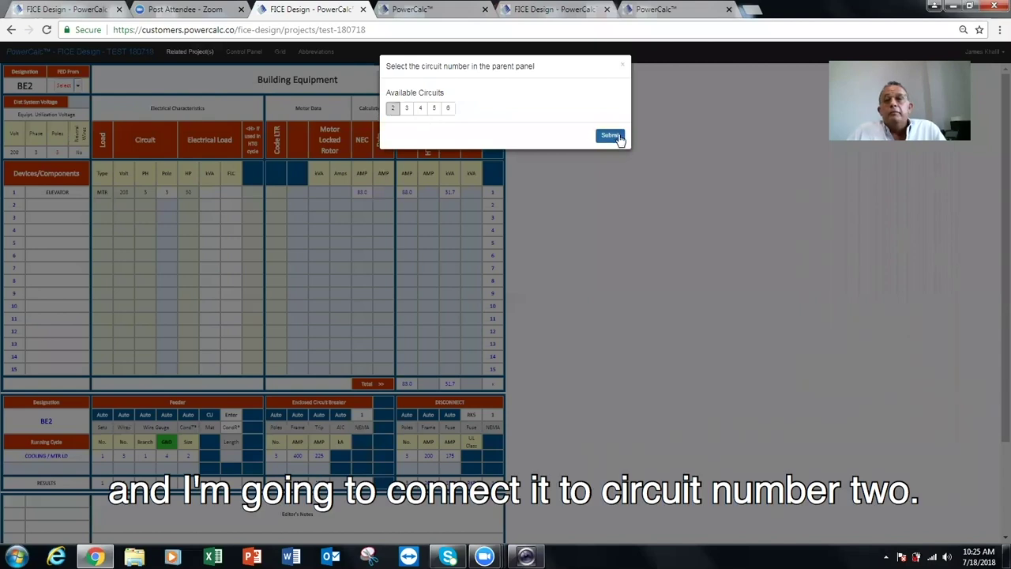
pyautogui.click(609, 136)
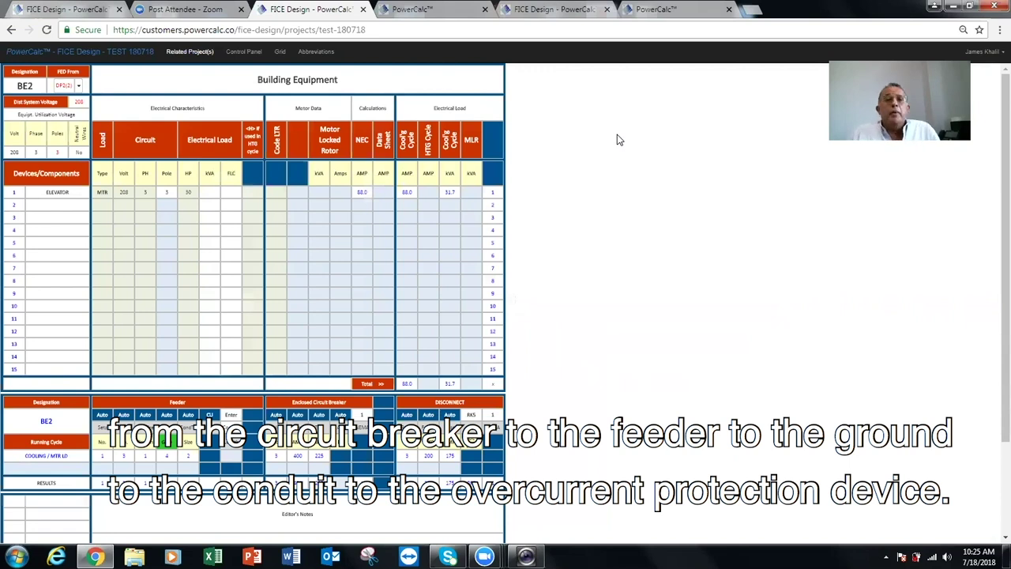
# Open the project's one-line diagram and examine how MDP feeds LA and DP1.
pyautogui.click(244, 54)
pyautogui.click(178, 77)
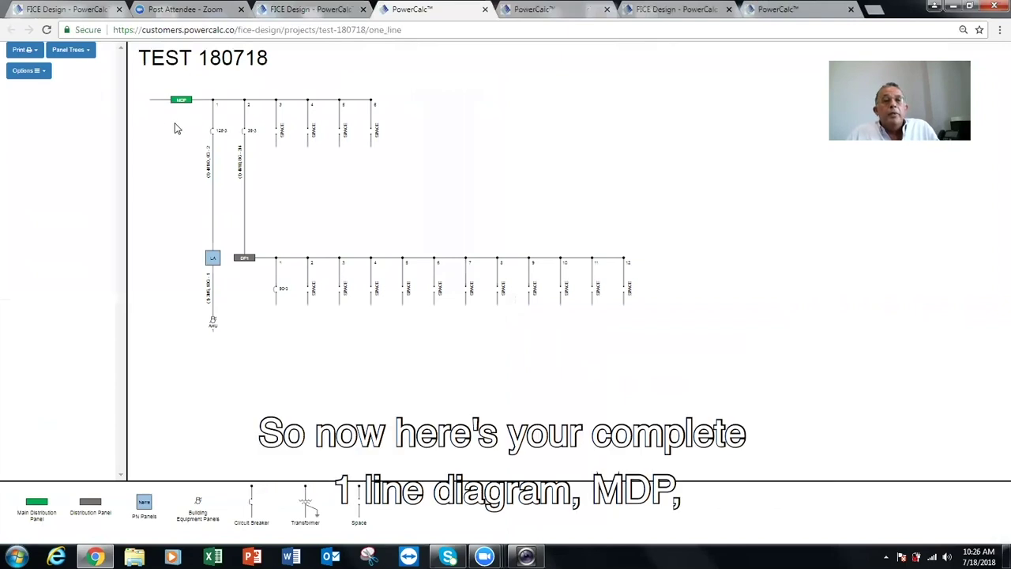
pyautogui.scroll(2, 419, 216)
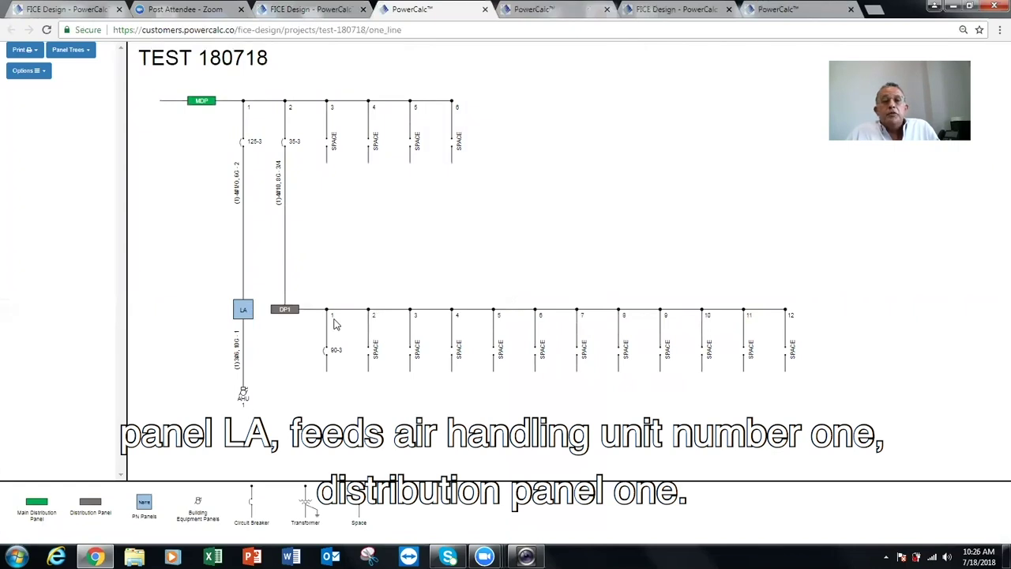
# Feed distribution panel DP2 from circuit 4 of MDP and open the updated one-line diagram to check the connection.
pyautogui.click(320, 9)
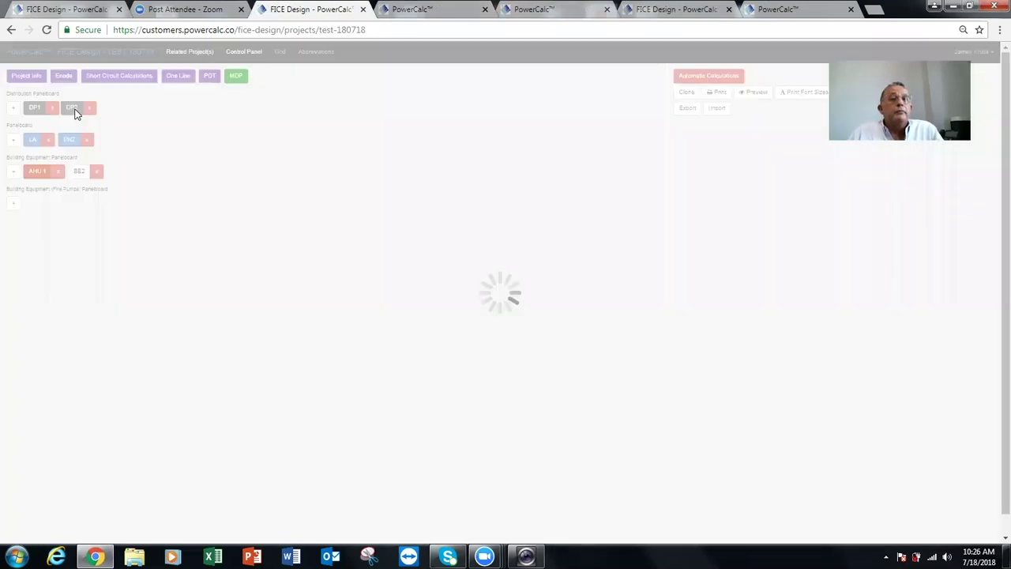
pyautogui.click(73, 108)
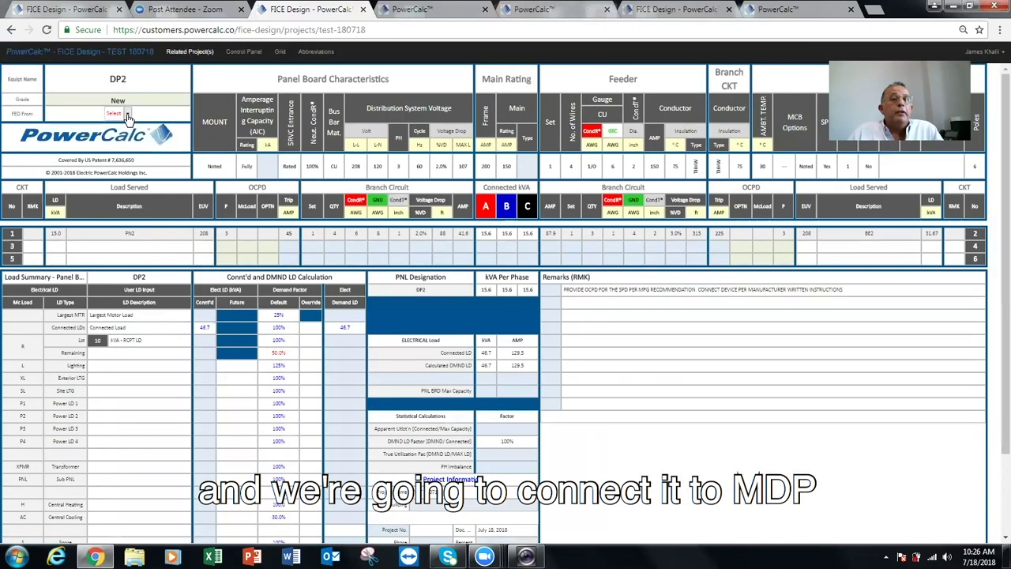
pyautogui.click(128, 115)
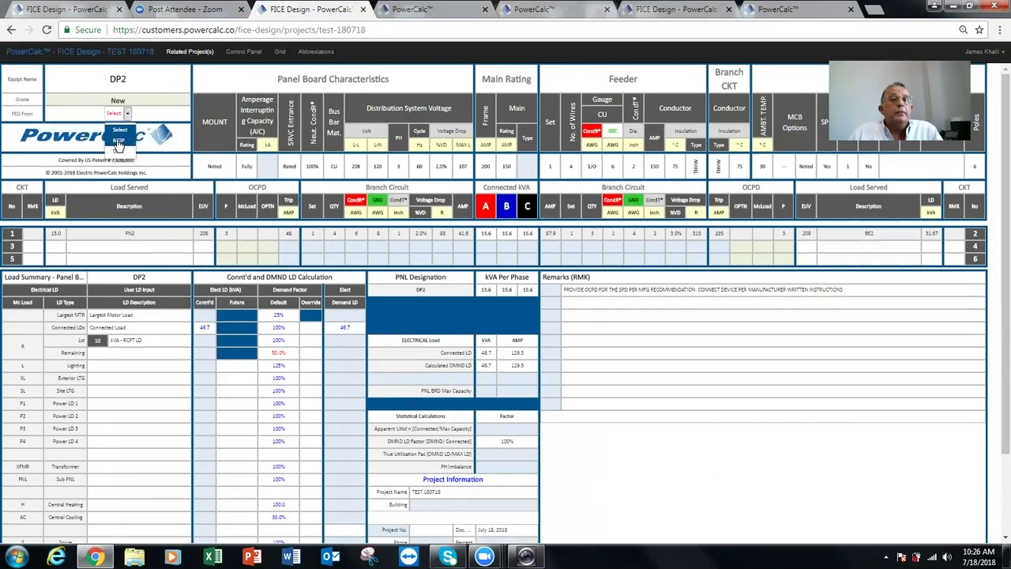
pyautogui.click(118, 143)
pyautogui.click(413, 108)
pyautogui.click(609, 135)
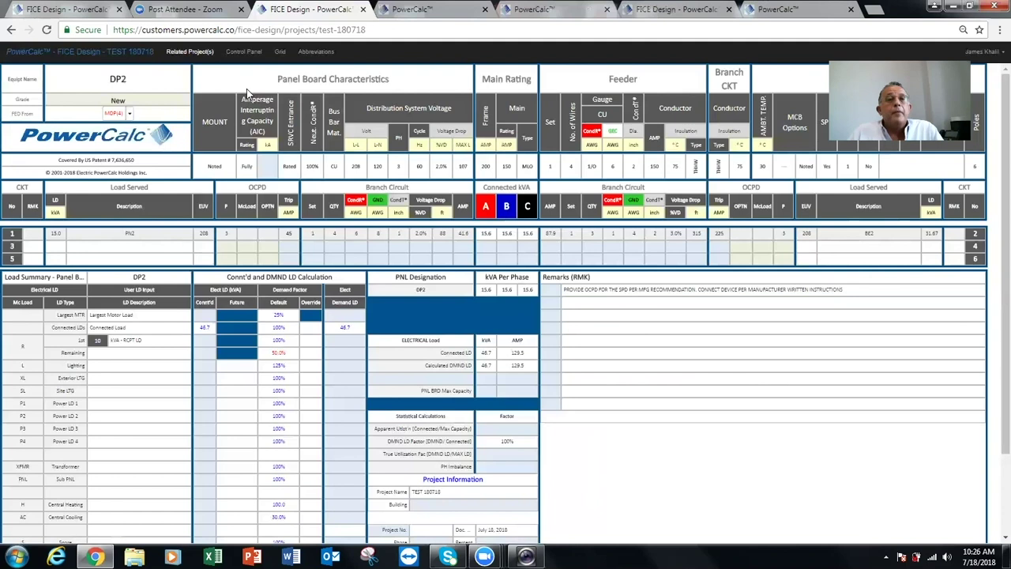
pyautogui.click(244, 51)
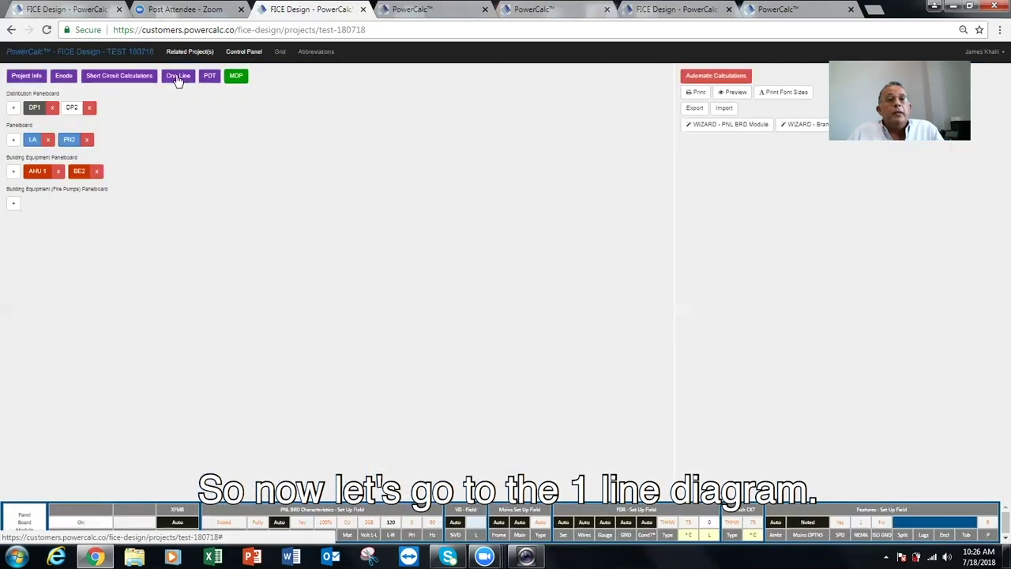
pyautogui.click(176, 78)
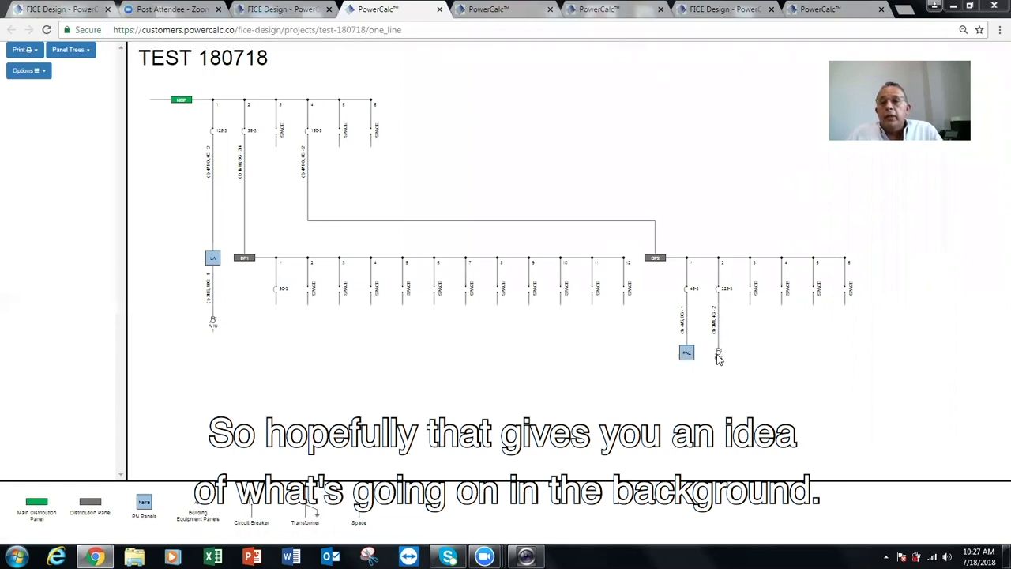
# Set the short circuit calculation to Manual with a let-through current of 30000, calculate it, and review the panels' fault currents and AIC ratings.
pyautogui.click(267, 11)
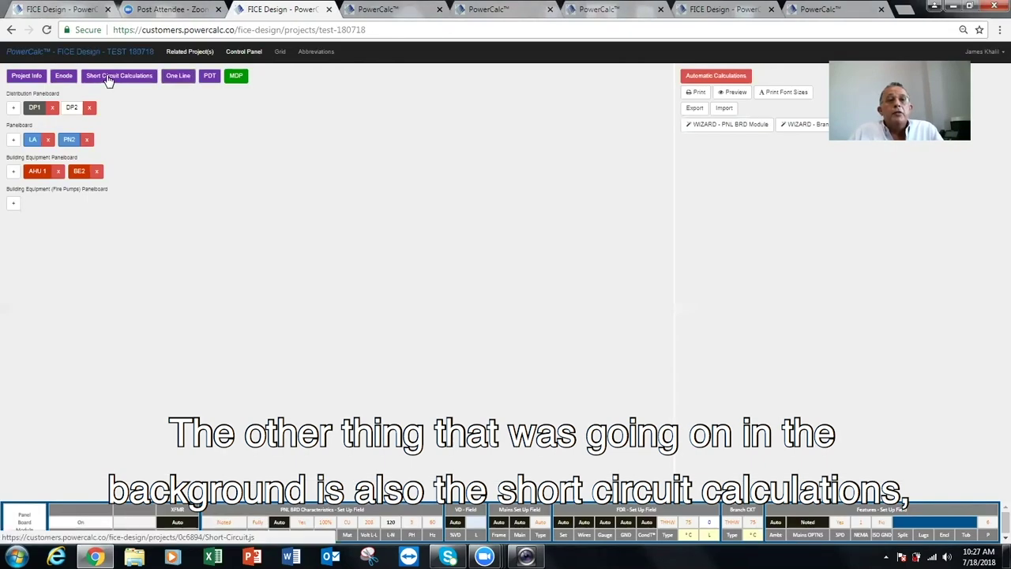
pyautogui.click(107, 78)
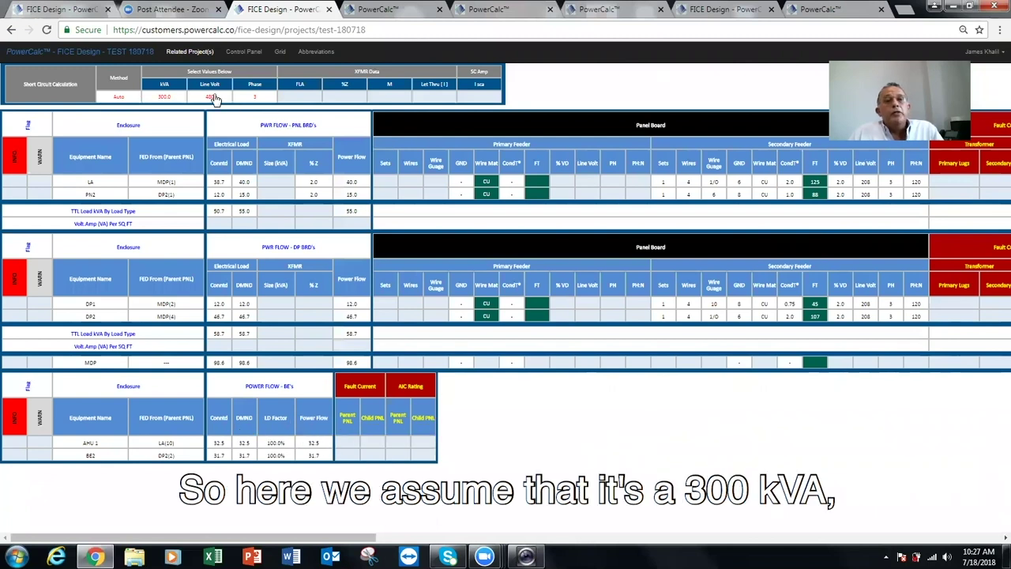
pyautogui.click(137, 97)
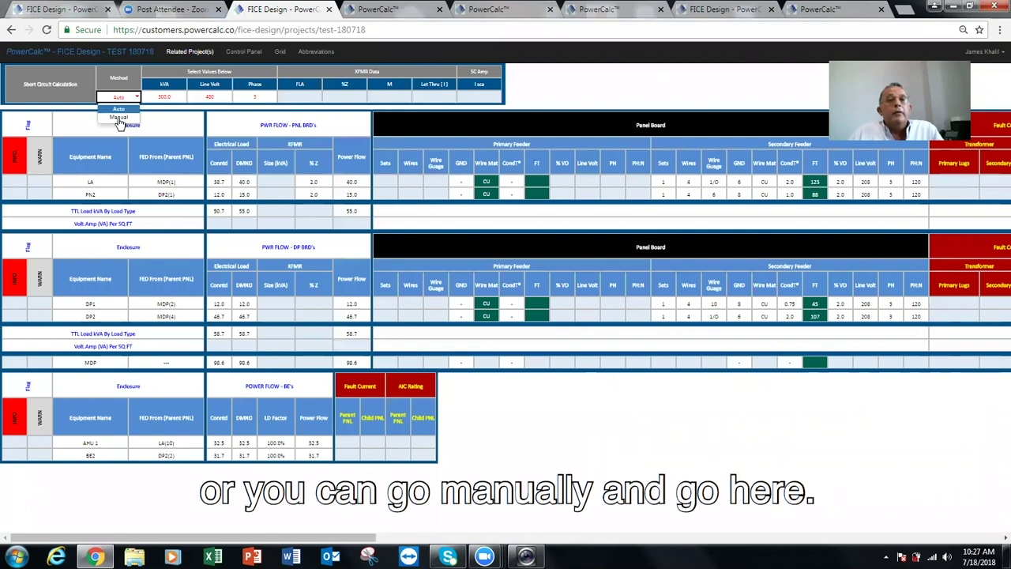
pyautogui.click(118, 118)
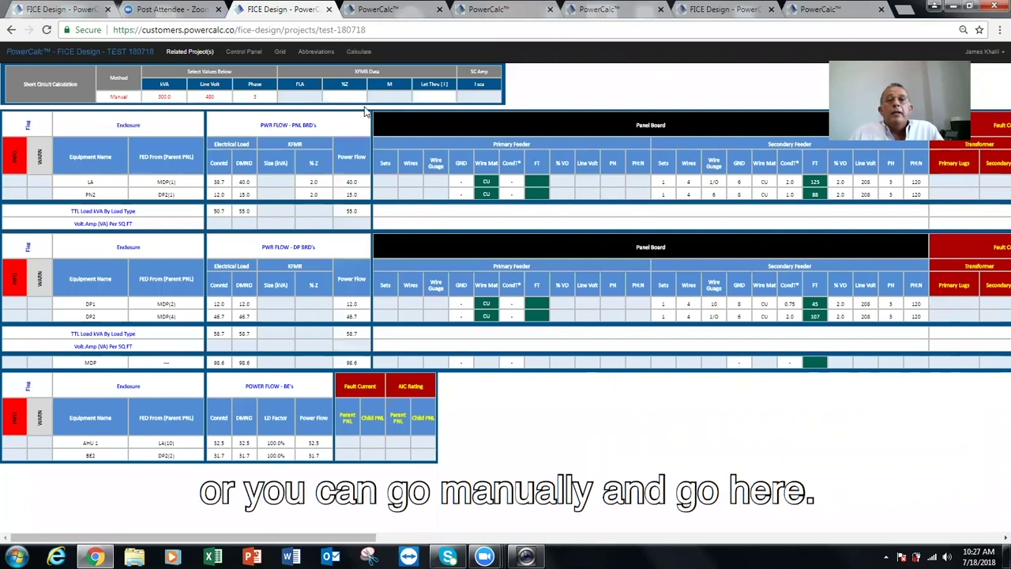
pyautogui.click(434, 96)
pyautogui.write('30000')
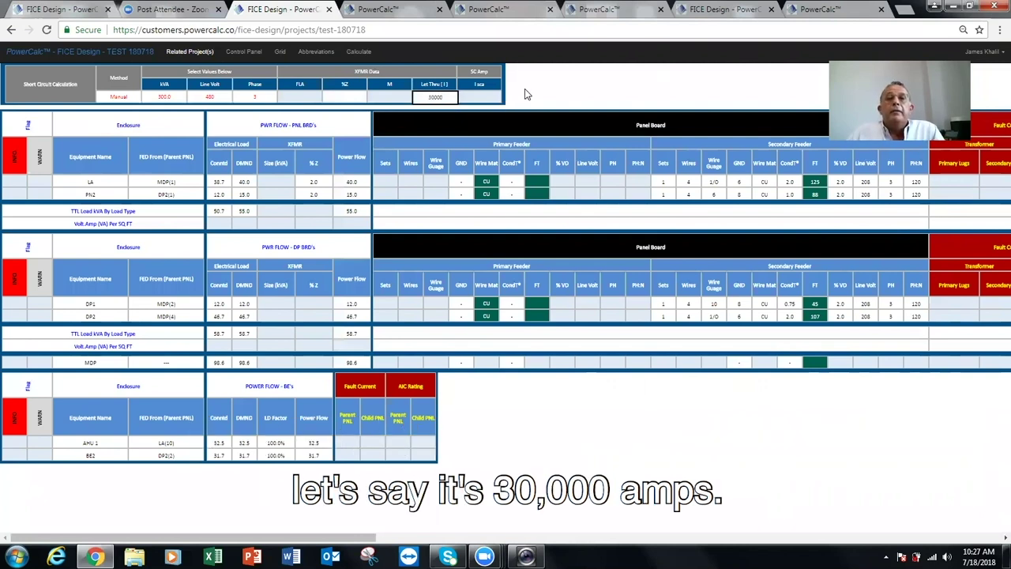
pyautogui.click(360, 52)
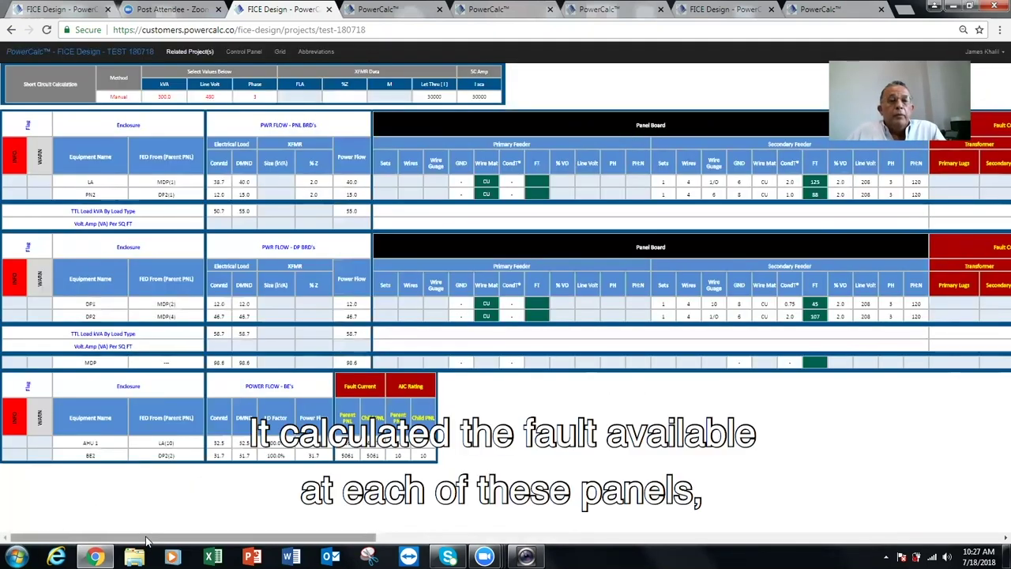
pyautogui.hscroll(4, 241, 543)
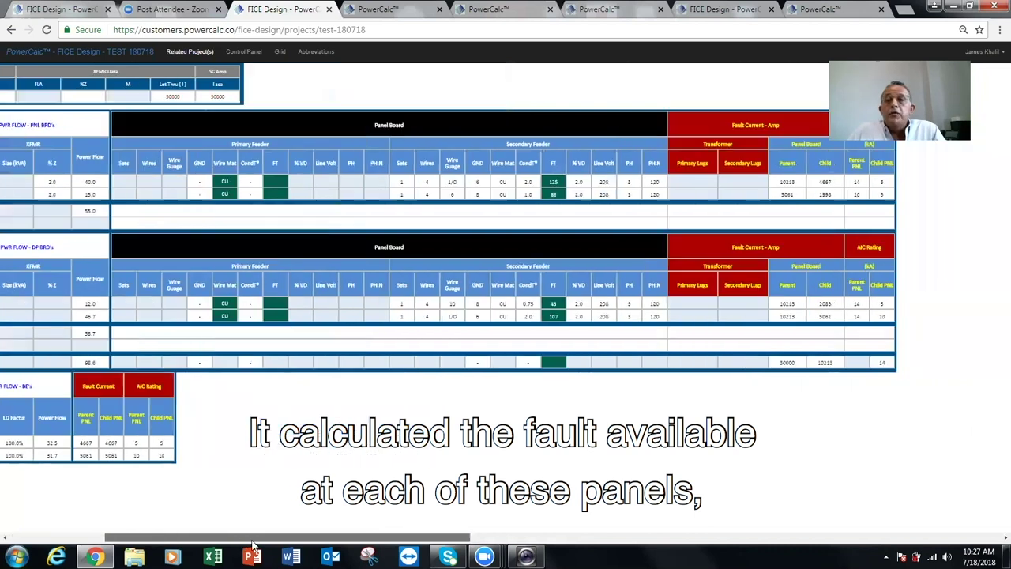
pyautogui.hscroll(1, 256, 544)
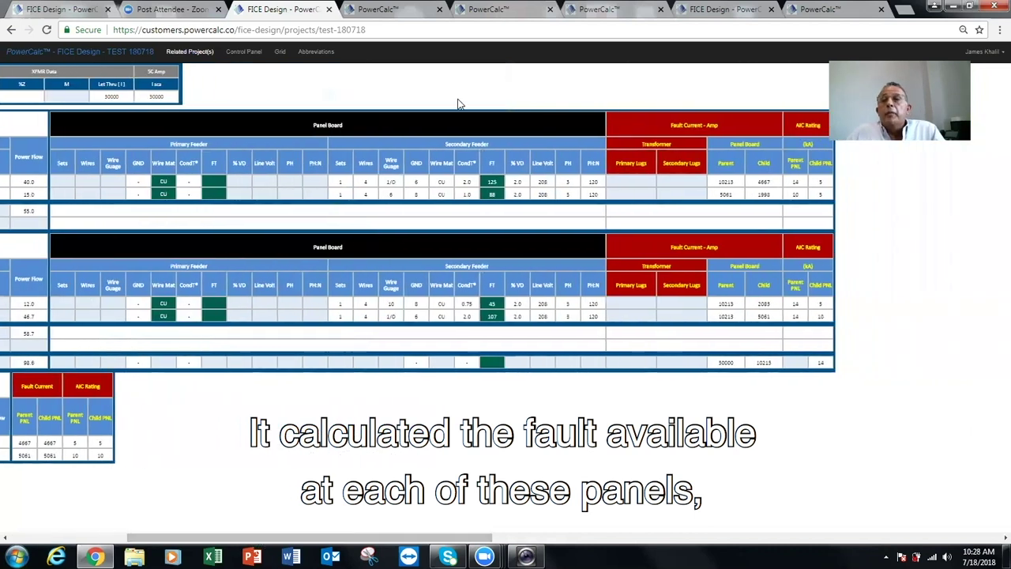